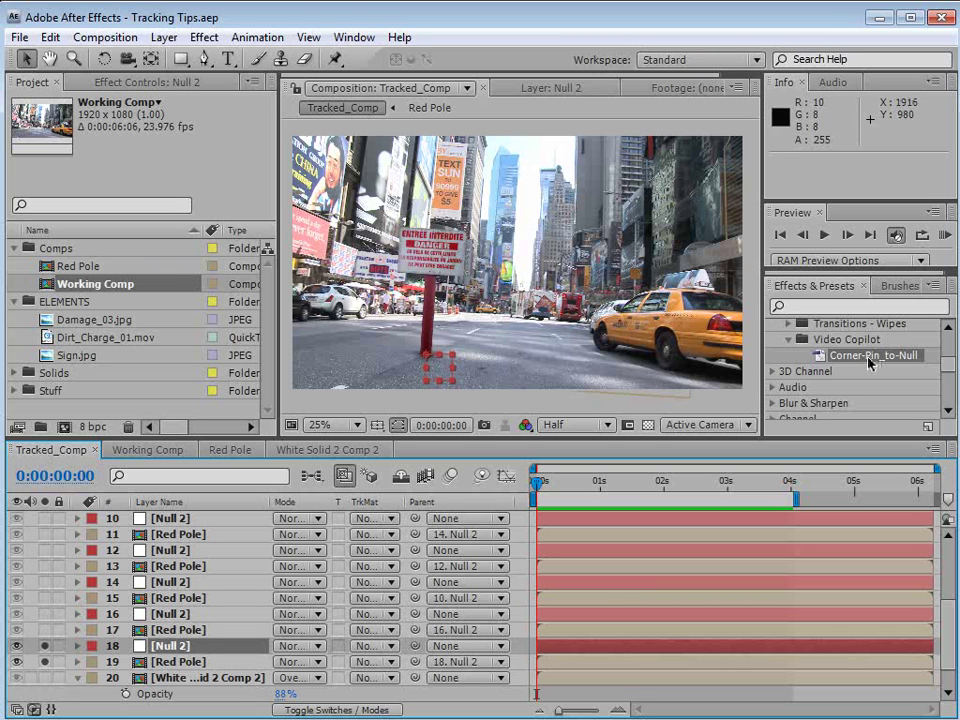
- Move the layer 18 null farther up the road's centre, scale it to about 72%, and preview the tracked sign pole
left_click(527, 15)
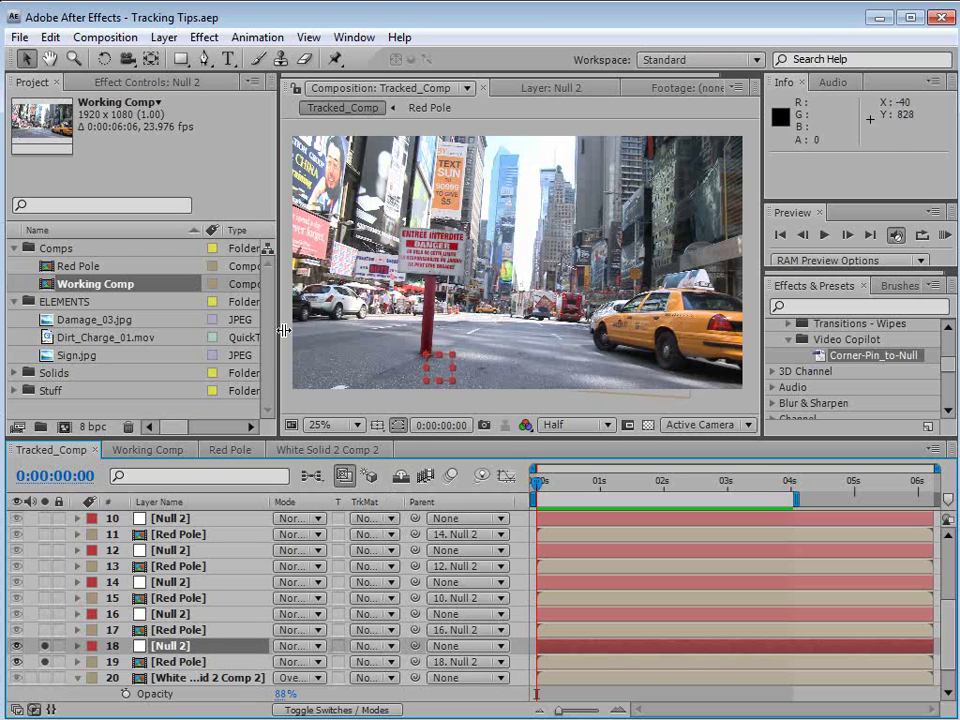
left_click(183, 653)
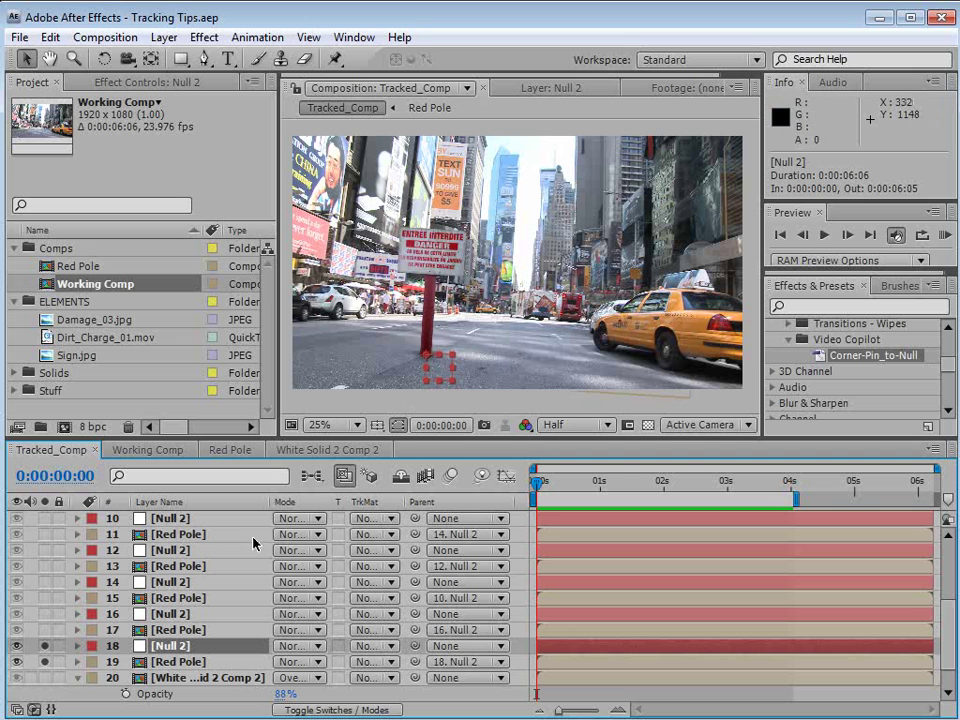
left_click_drag(437, 371, 526, 354)
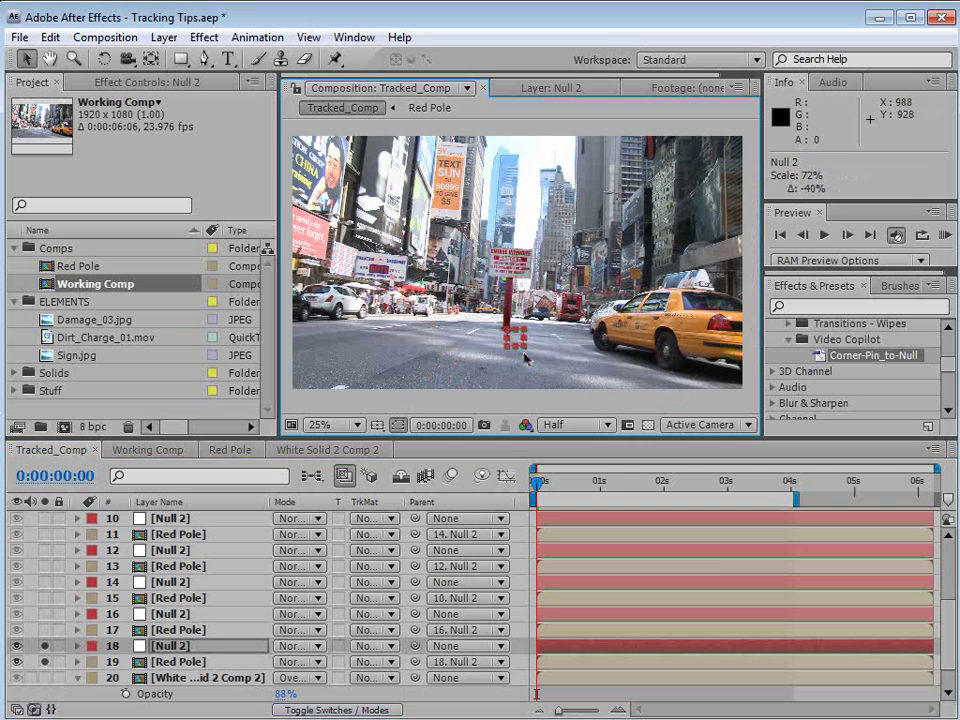
key("KP_0")
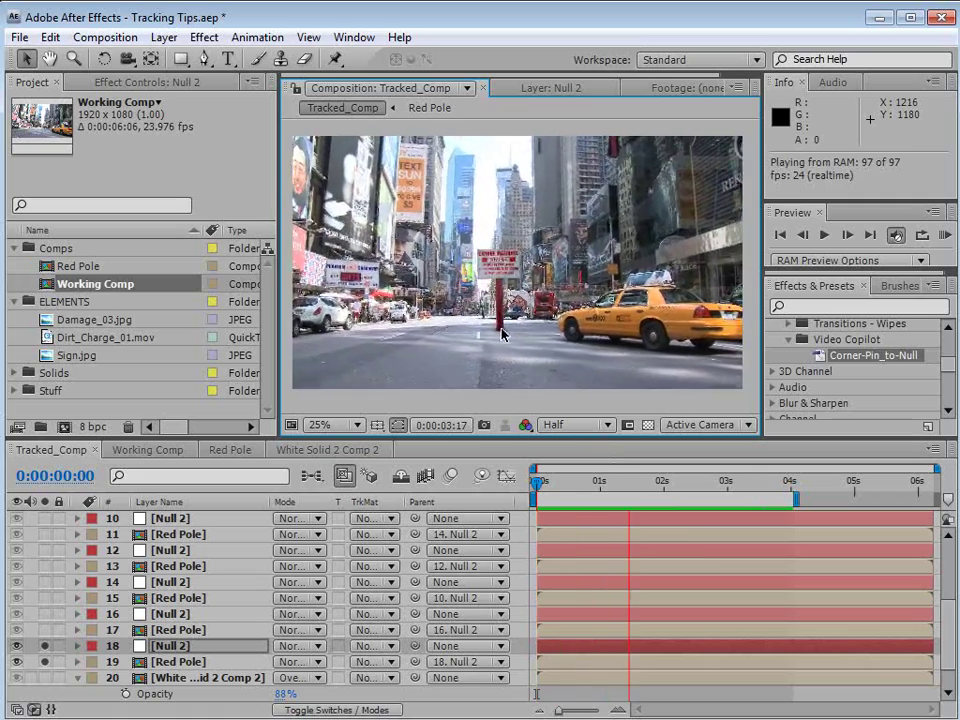
left_click(578, 340)
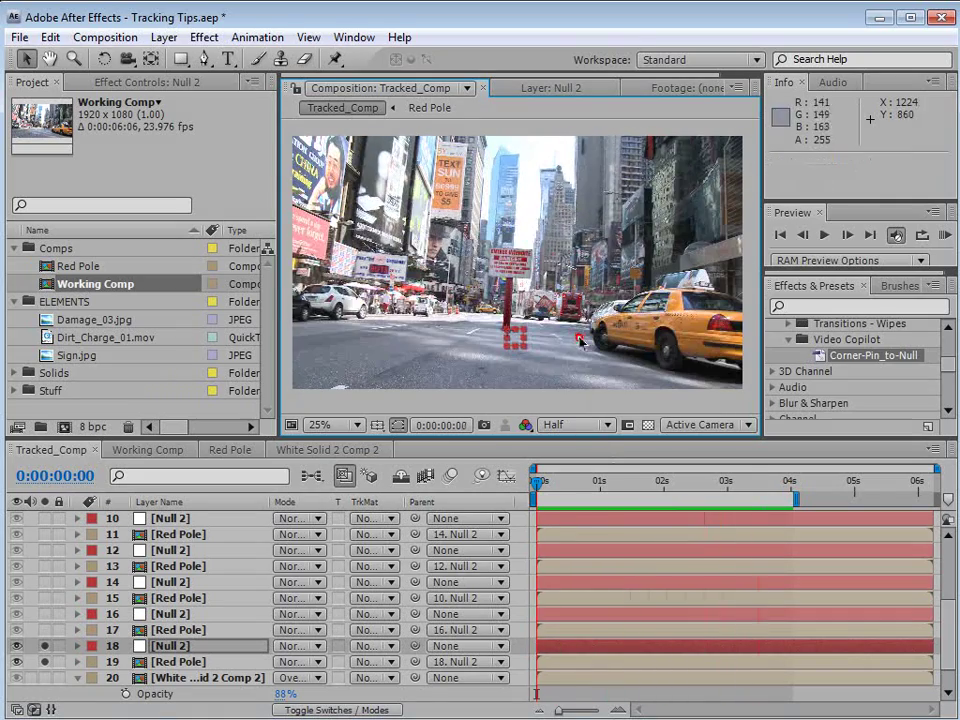
- Move the layer 18 null to the road's left side, scale it to about 104%, and preview the pole's motion
key("ctrl+z")
left_click_drag(512, 345, 396, 371)
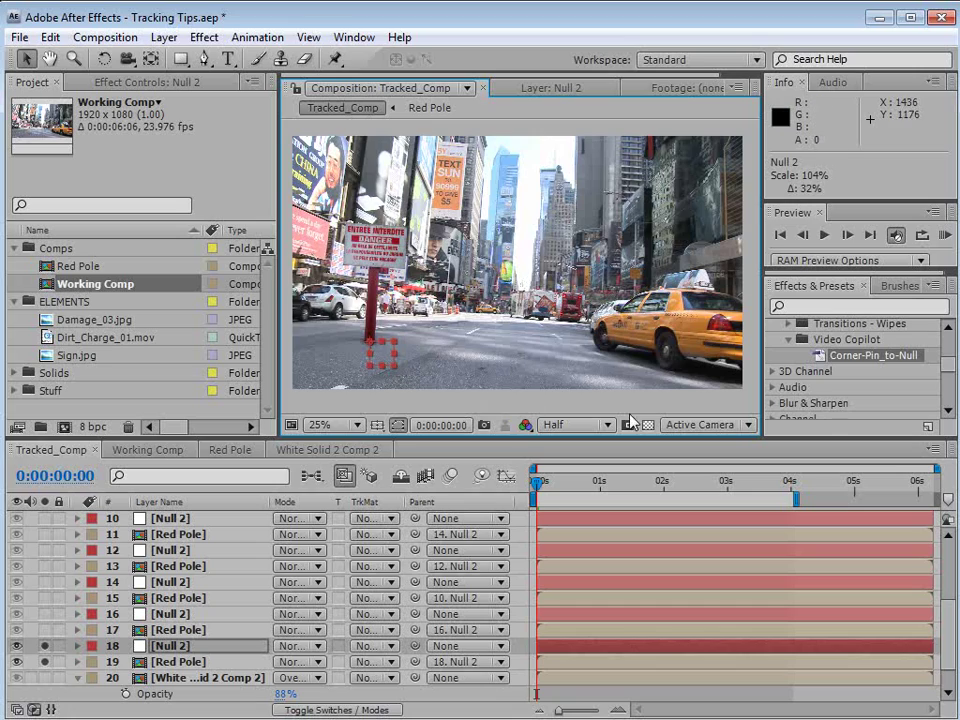
key("KP_0")
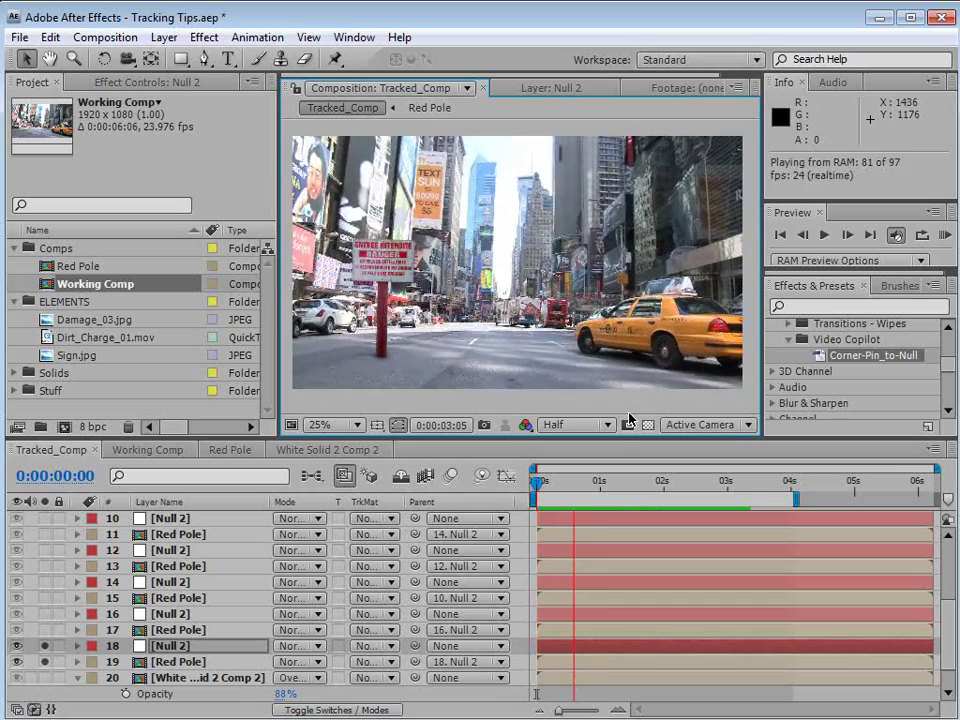
left_click(402, 340)
- Place the layer 18 null in the right foreground beside the taxi, scale it to about 160%, and preview the result
left_click_drag(386, 358, 606, 418)
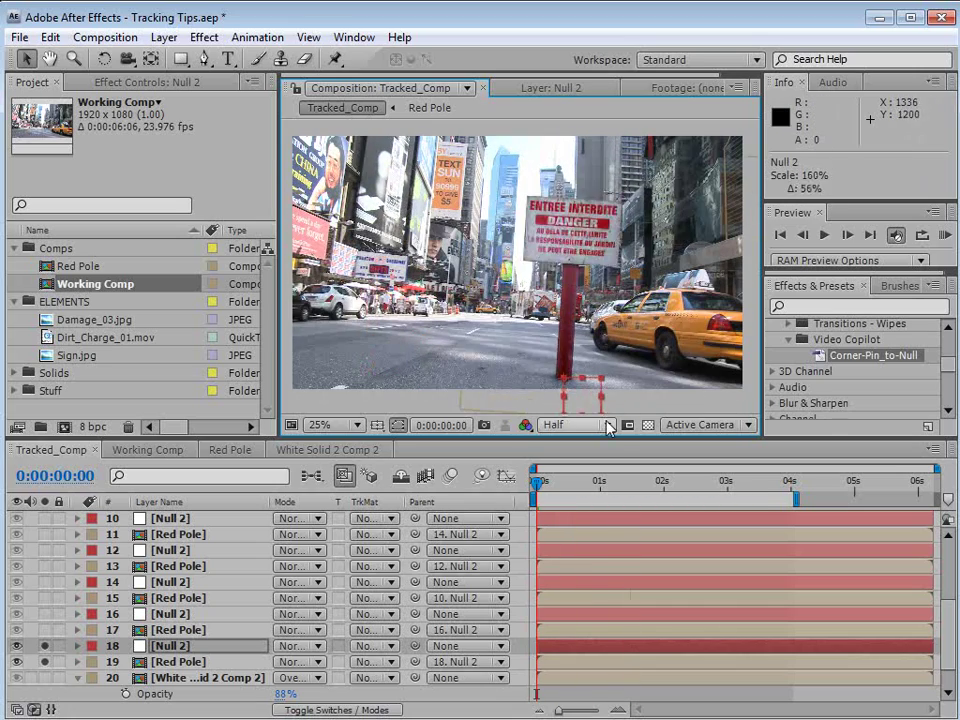
key("KP_0")
left_click(572, 398)
- Move the layer 18 null below the frame's lower edge to about 401, 1295, adjust it further, and preview the pole
left_click_drag(566, 396, 405, 459)
key("comma")
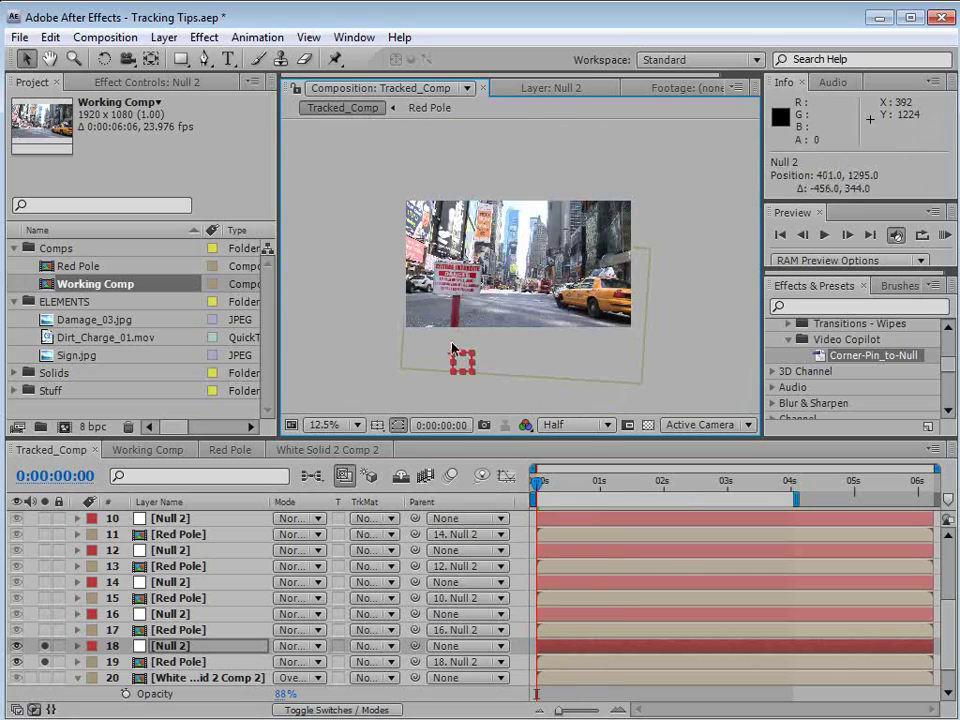
left_click_drag(476, 381, 470, 420)
key("period")
key("KP_0")
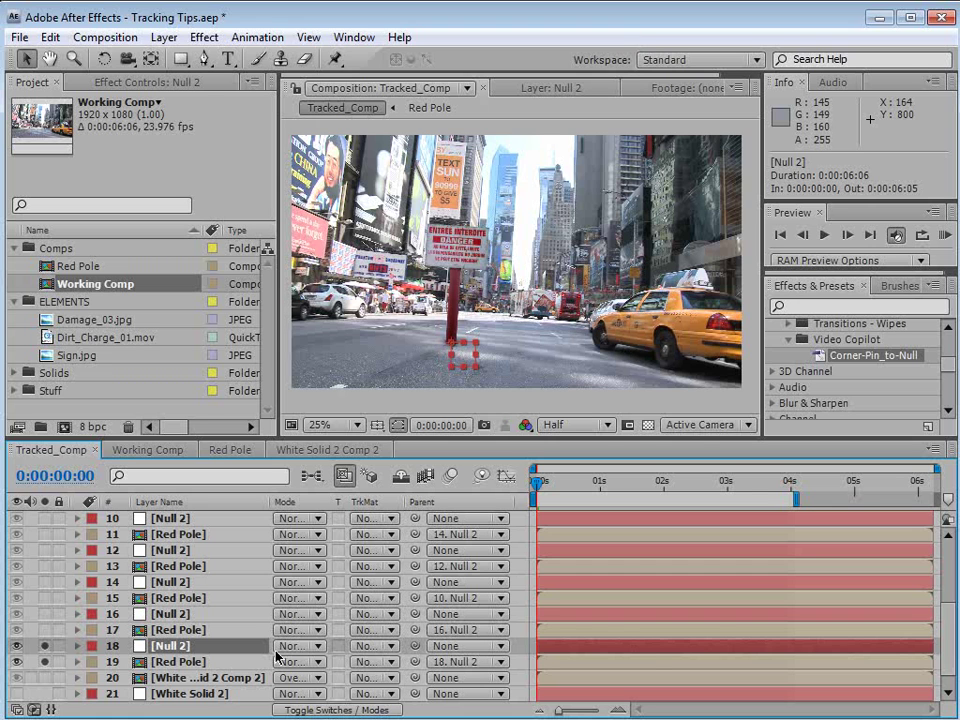
- Inspect the Corner Pin effect on the White Solid 2 Comp 2 layer, then return to the project contents
left_click(150, 678)
left_click(129, 84)
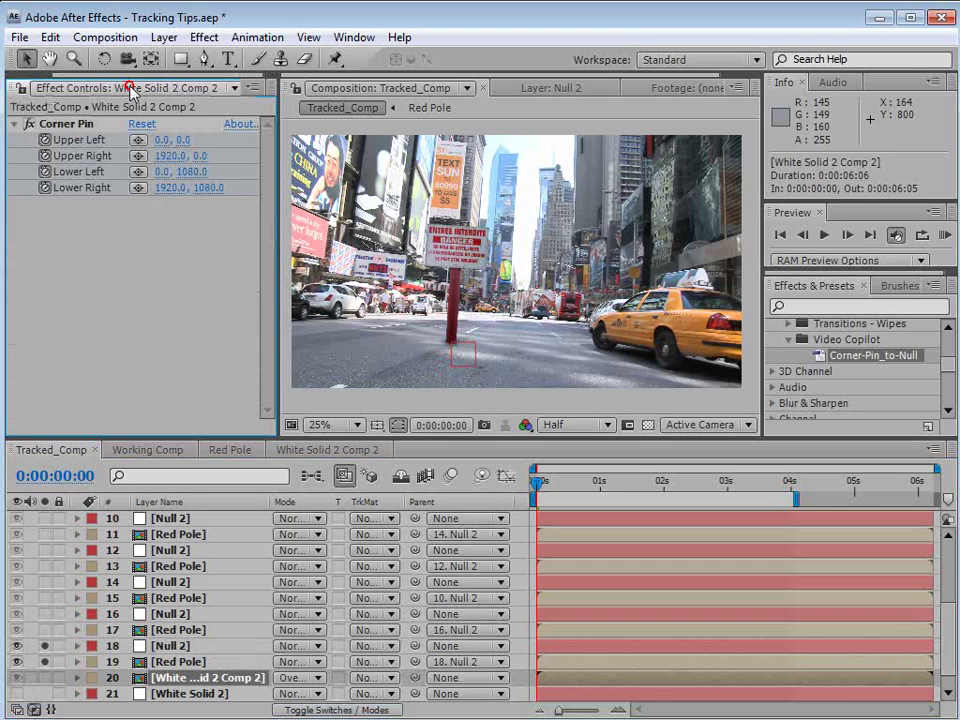
left_click(28, 87)
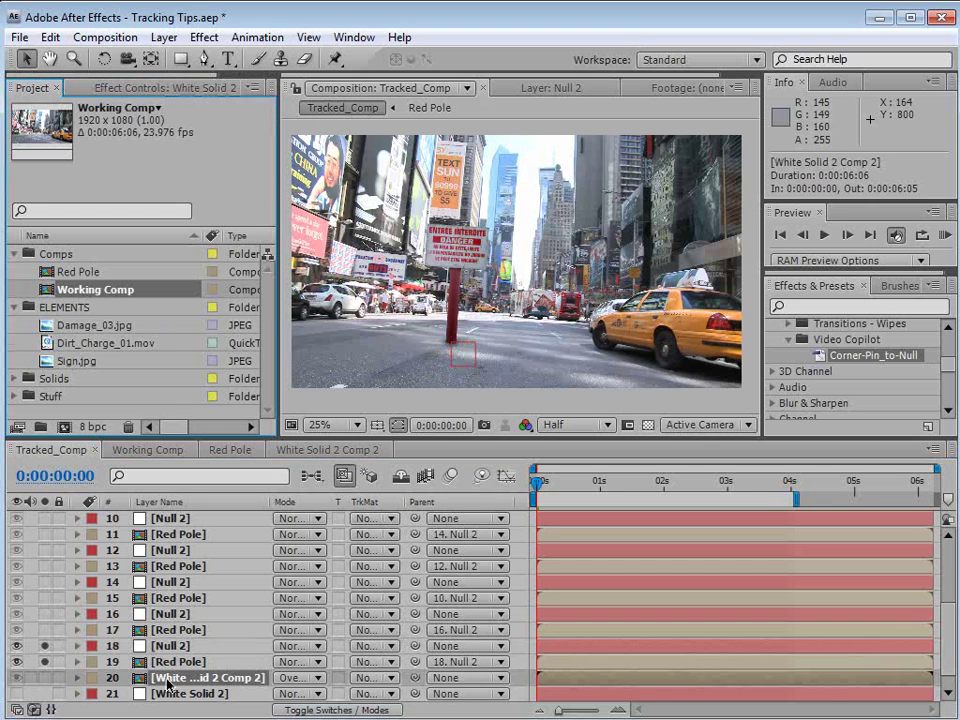
- Reposition the layer 18 null on the road at about 577, 863 so the sign pole stands left of centre
left_click(172, 646)
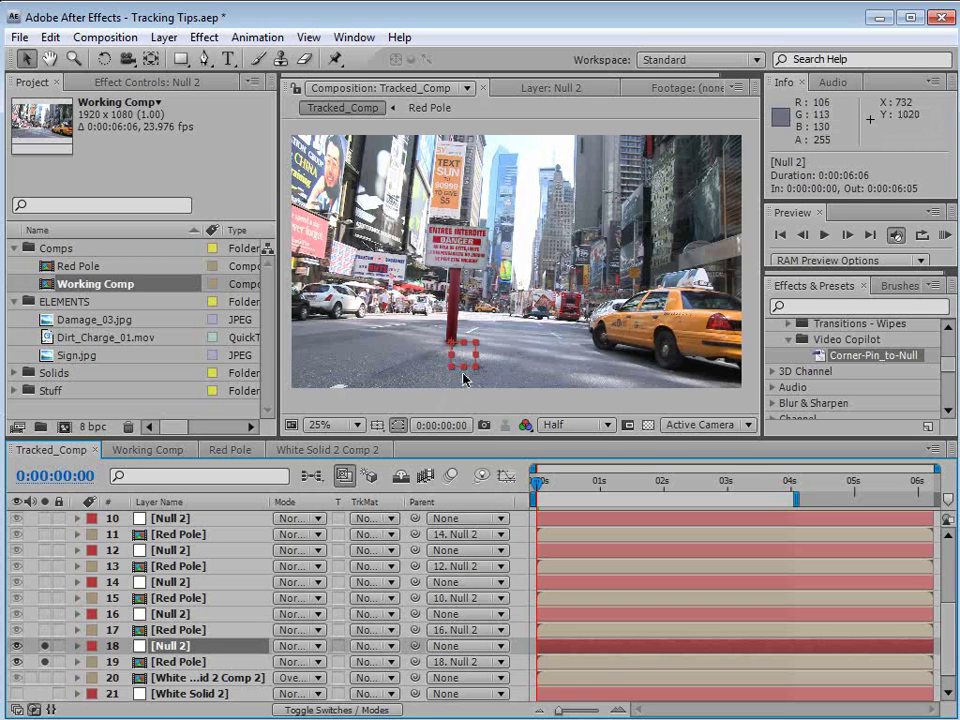
left_click_drag(466, 360, 490, 387)
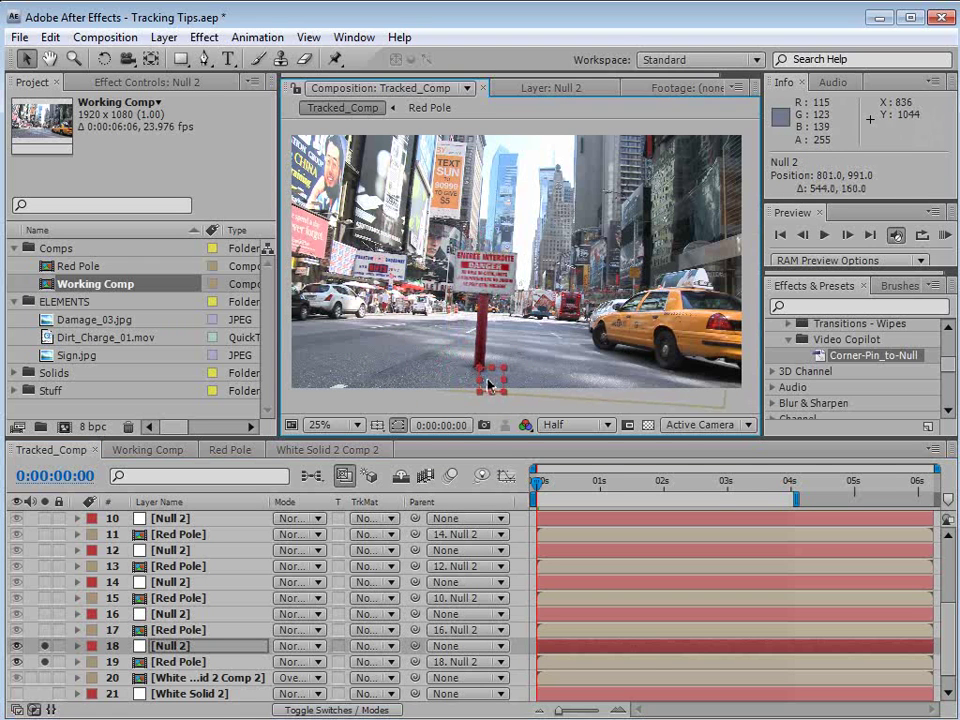
mouse_move(546, 490)
left_mouse_down()
mouse_move(697, 482)
mouse_move(534, 485)
left_mouse_up()
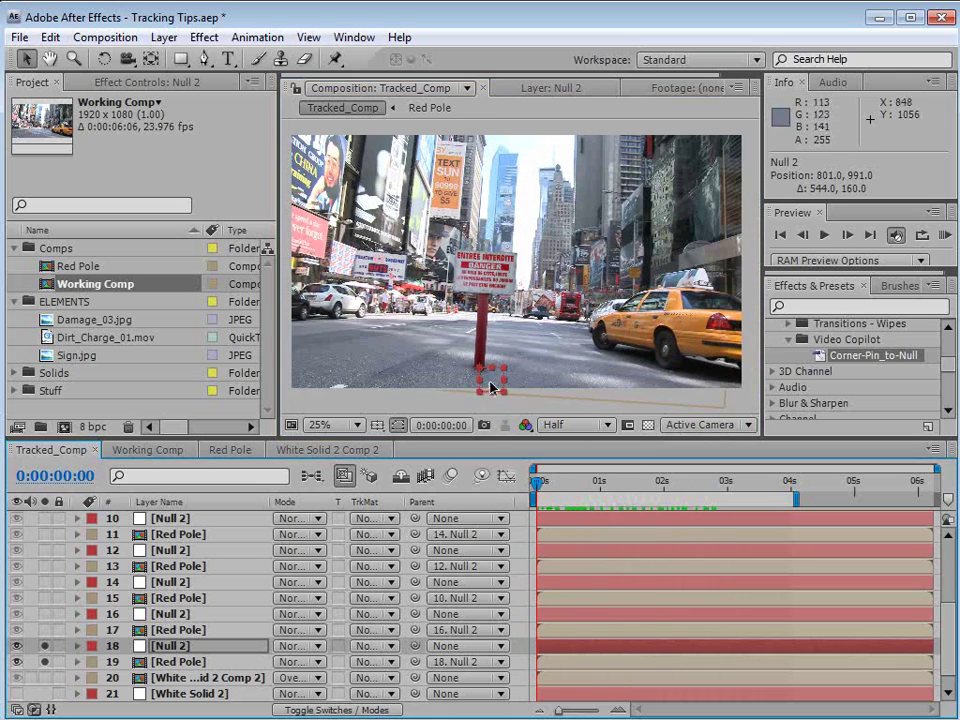
mouse_move(493, 389)
left_mouse_down()
mouse_move(434, 348)
mouse_move(428, 355)
mouse_move(439, 359)
left_mouse_up()
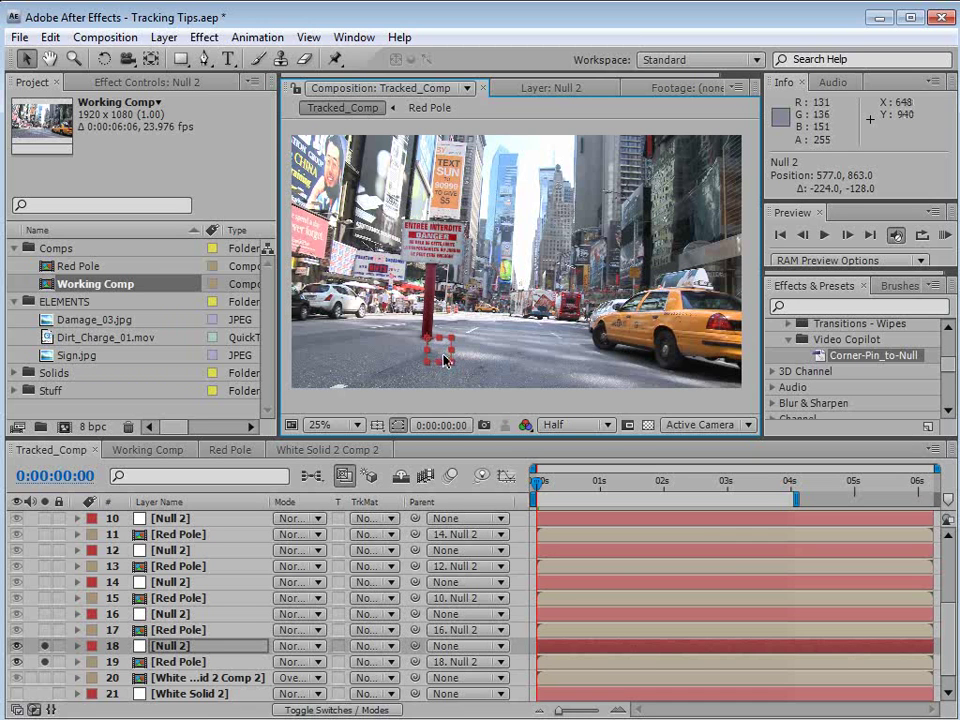
- Switch to the Working Comp, fit its full duration in the timeline, and add it to the render queue
left_click(147, 450)
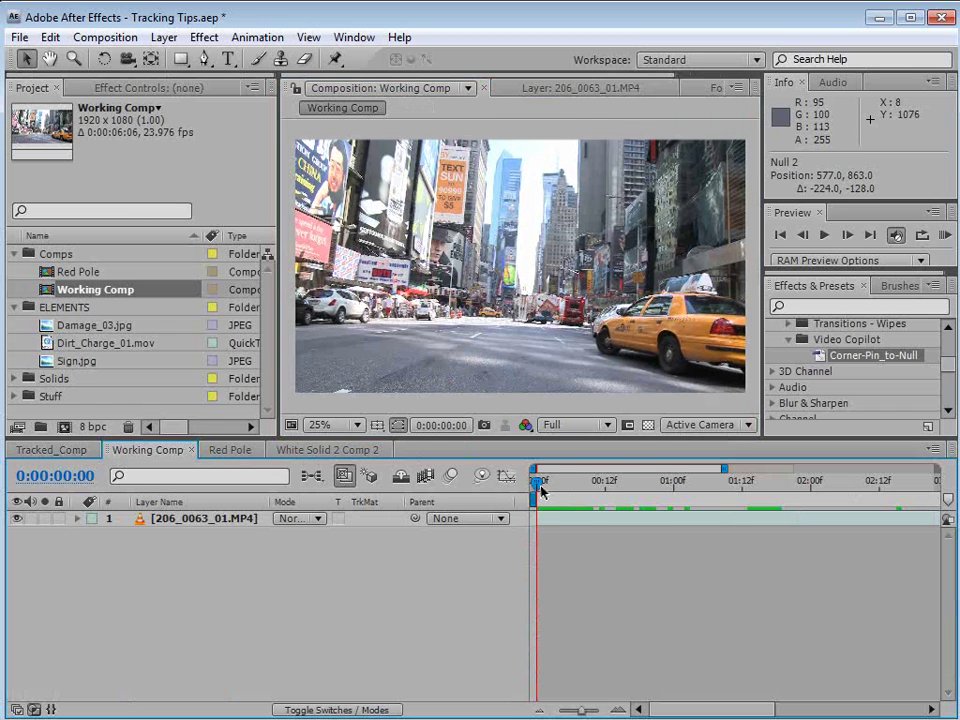
left_click_drag(541, 489, 483, 523)
key("minus")
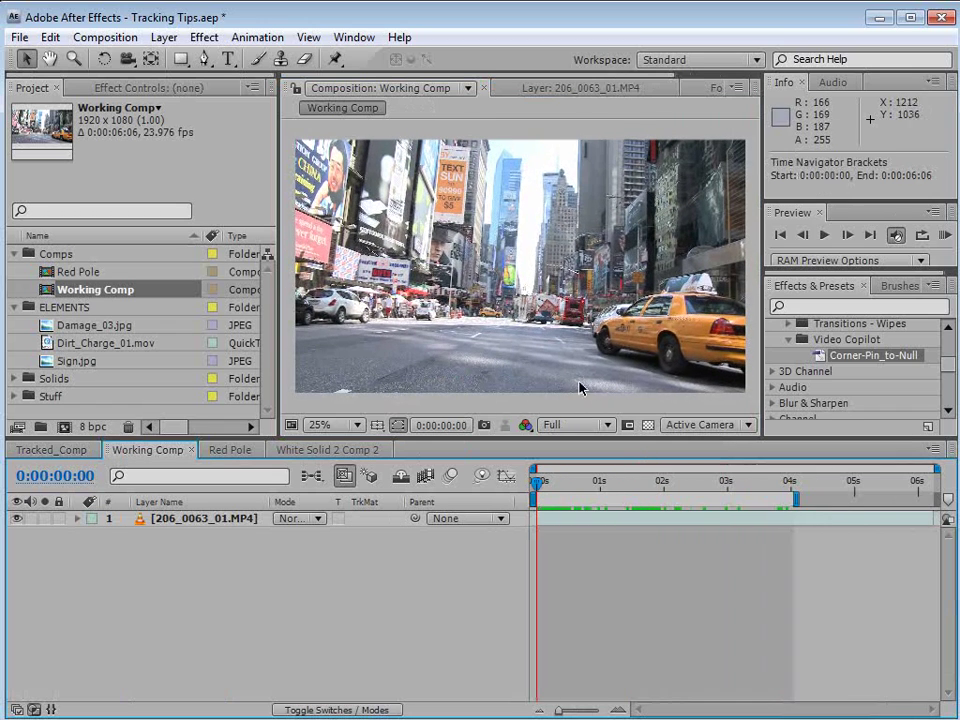
left_click(520, 338)
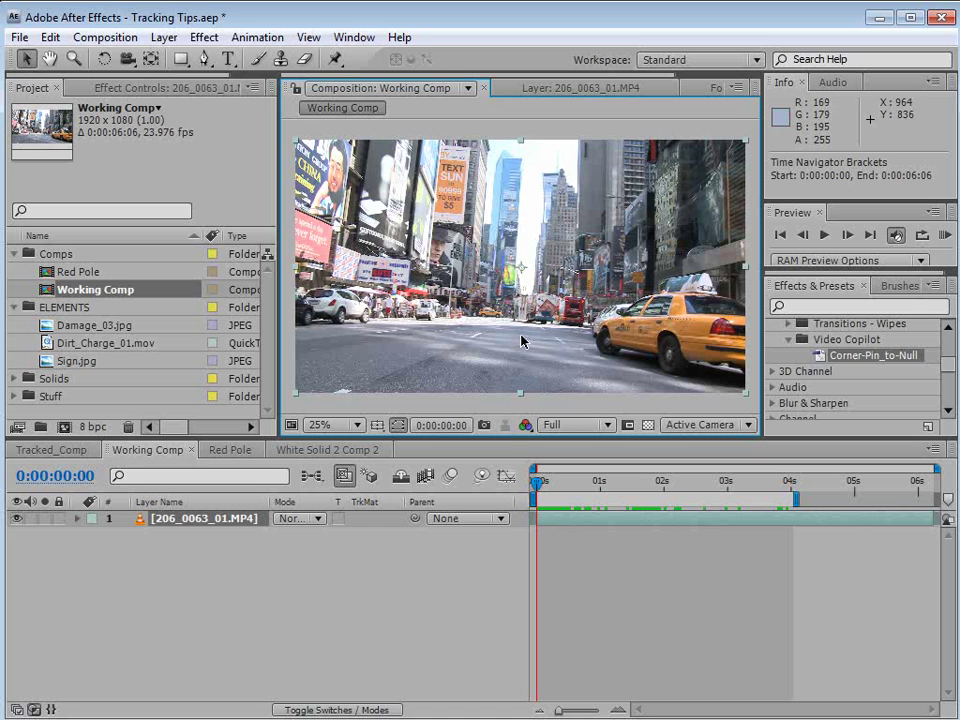
left_click(118, 37)
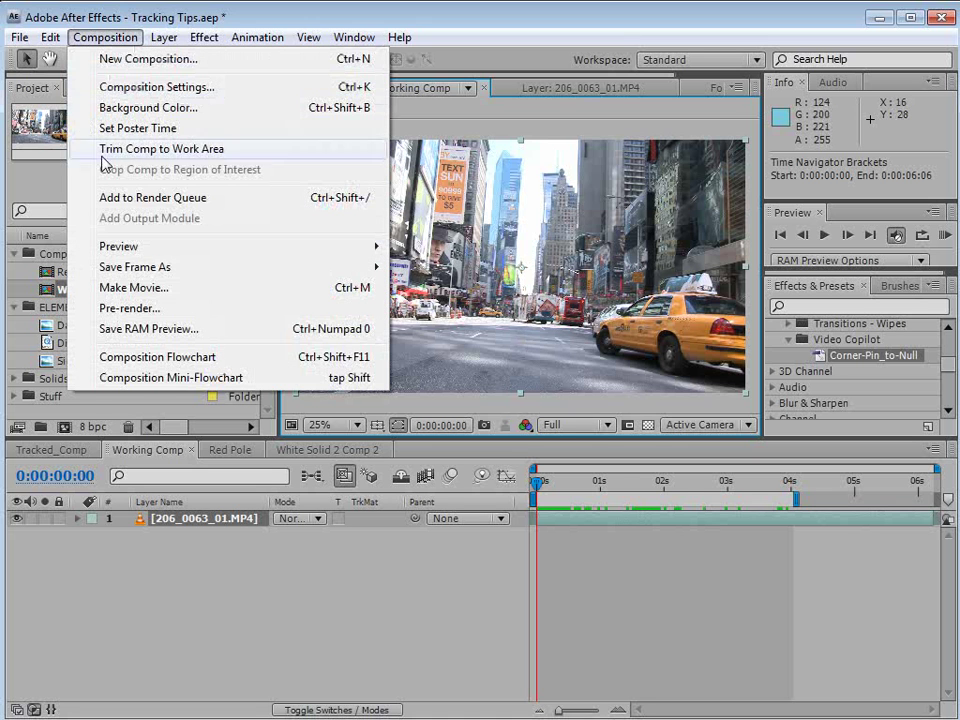
left_click(205, 197)
- Set the Working Comp's output format to JPEG Sequence with a JPEG quality of 8
left_click(168, 569)
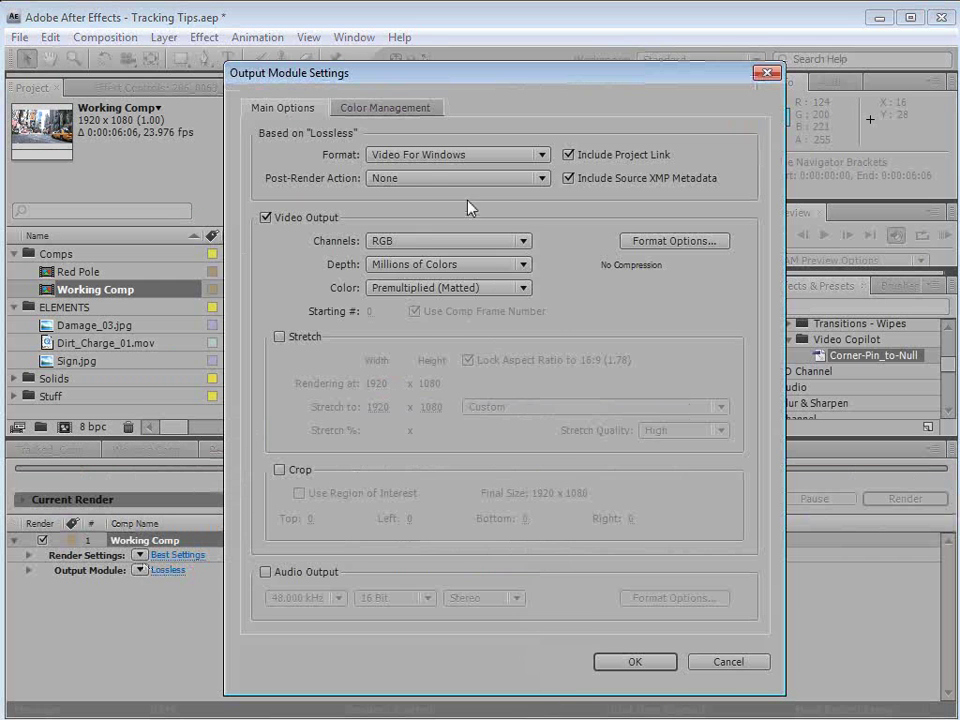
left_click(541, 154)
left_click(432, 383)
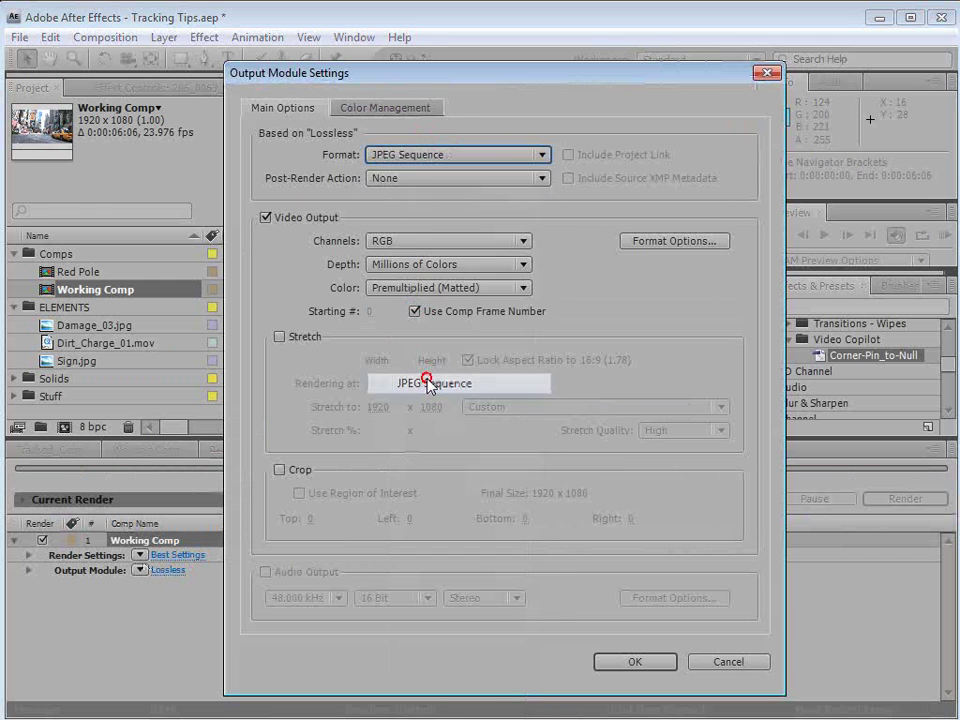
left_click(675, 240)
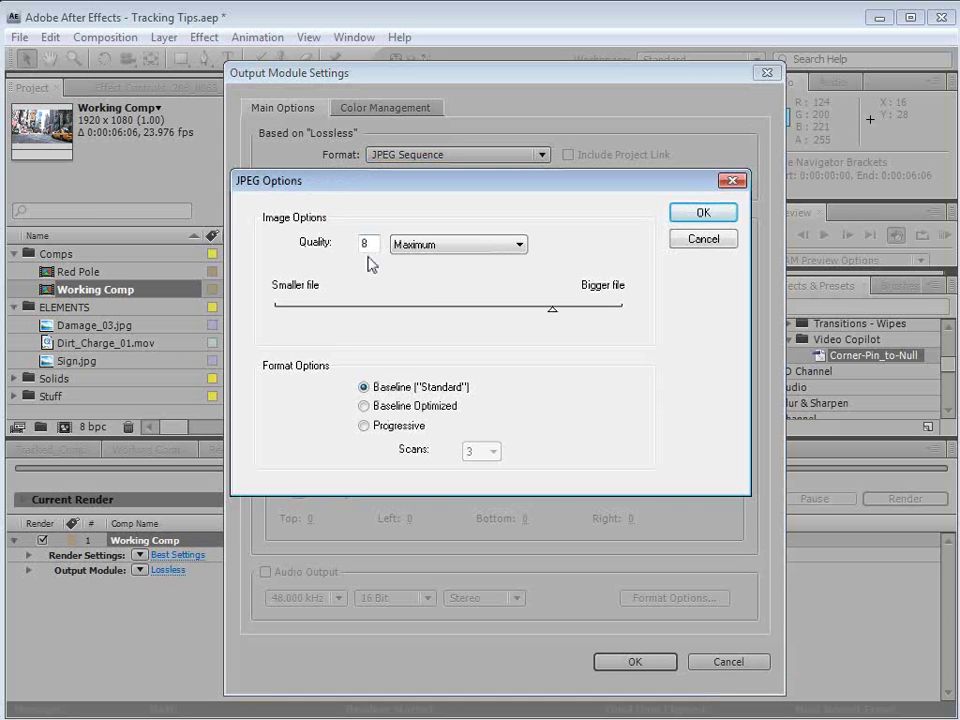
left_click(692, 217)
left_click(634, 661)
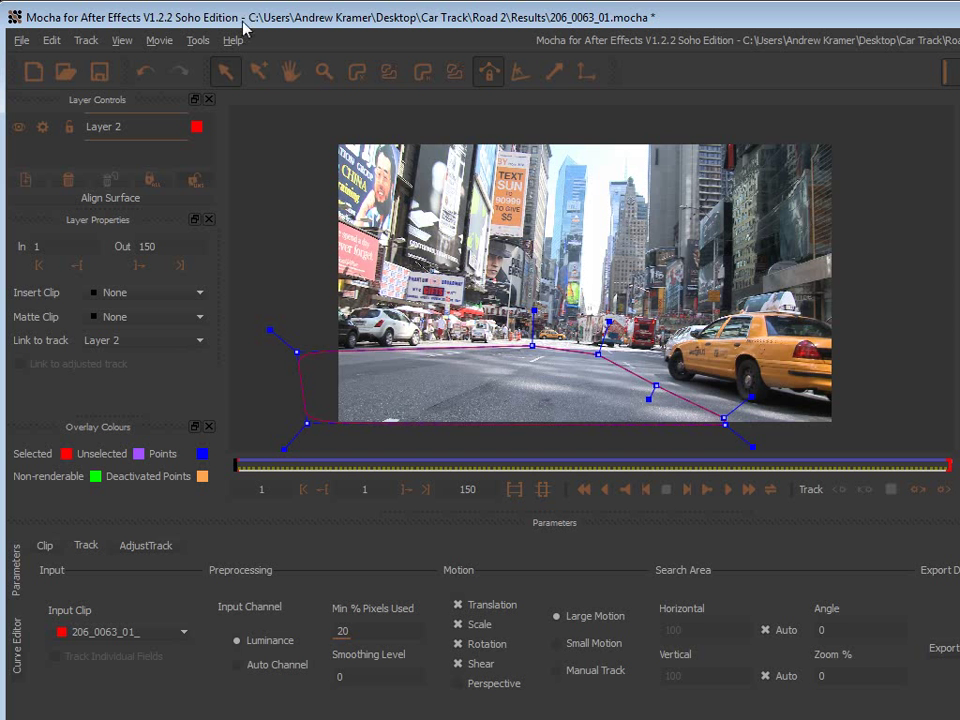
- In Mocha for After Effects, start a new project and import 206_0063_01_00044.jpg from the Road 2 folder as its clip
left_click(21, 40)
left_click(88, 60)
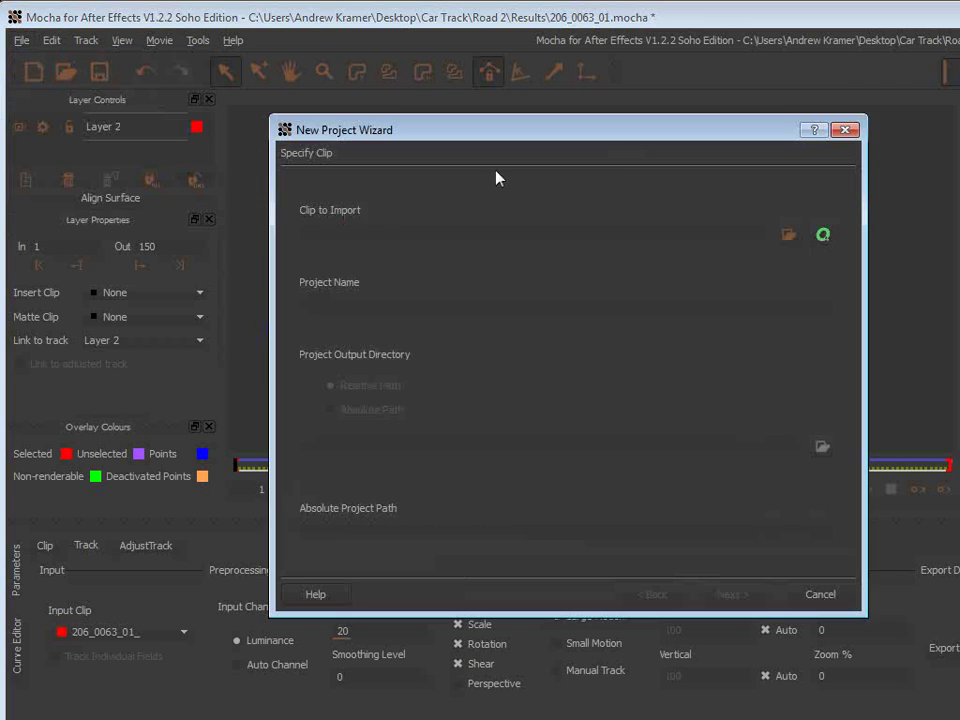
left_click(784, 237)
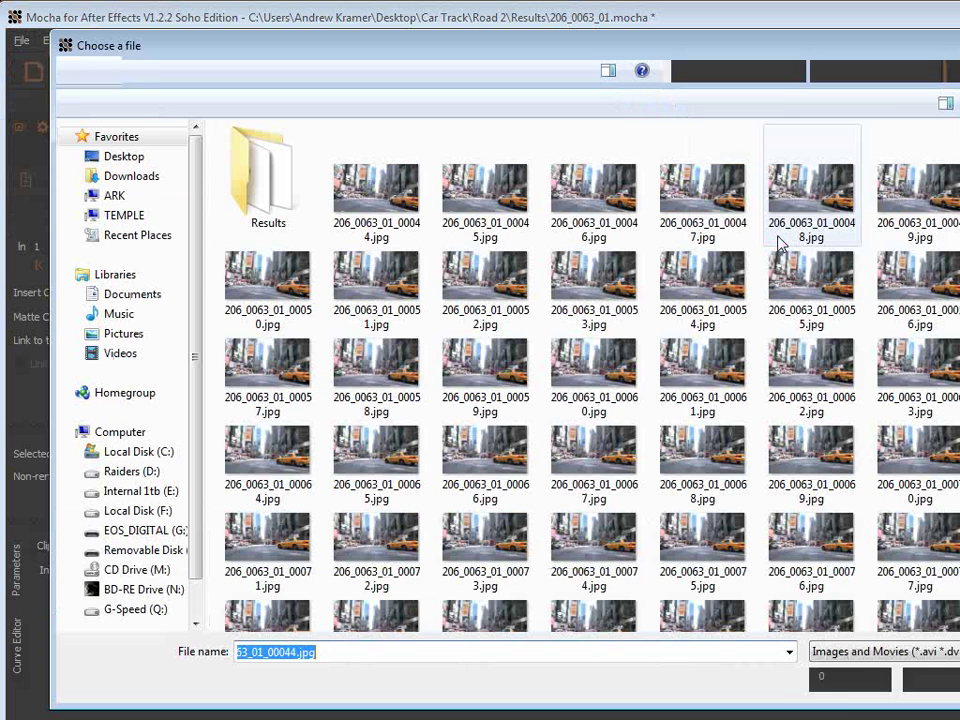
left_click(379, 232)
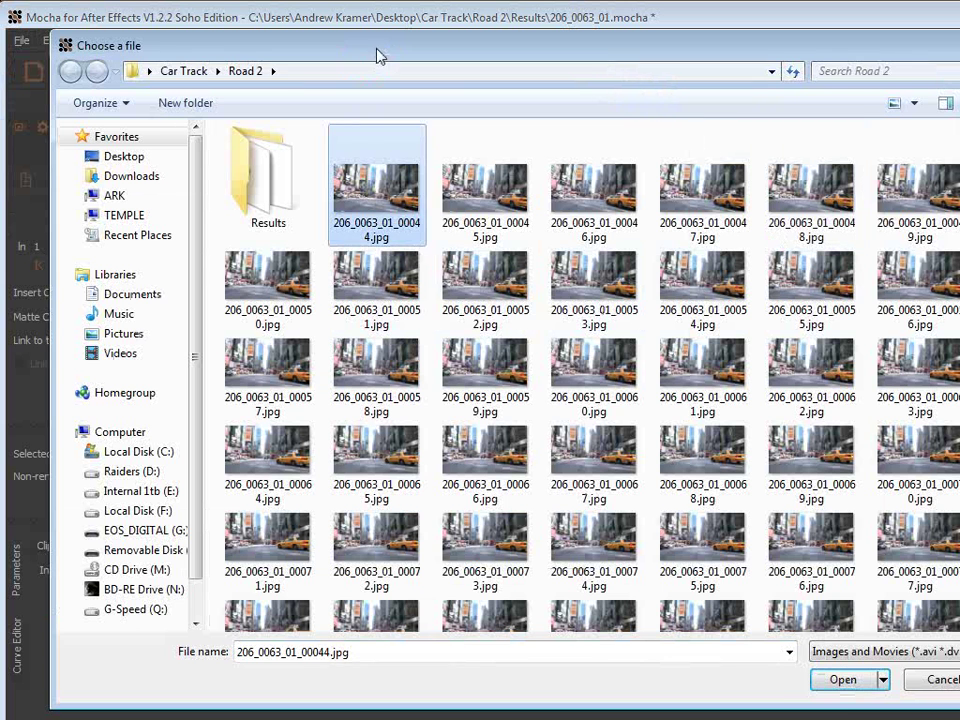
left_click_drag(379, 53, 357, 33)
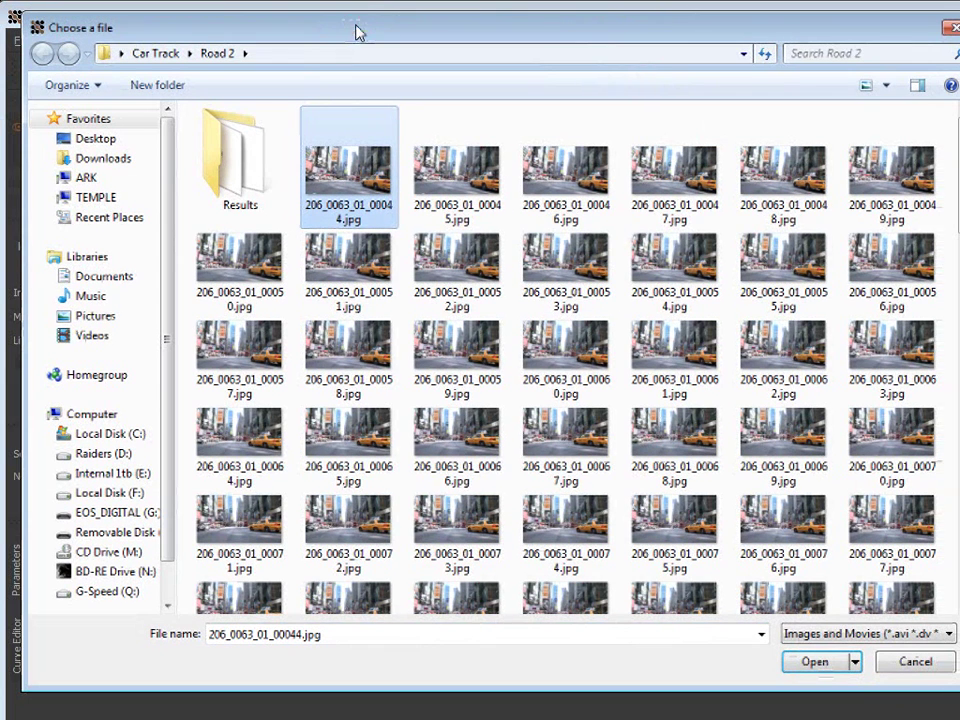
left_click(814, 664)
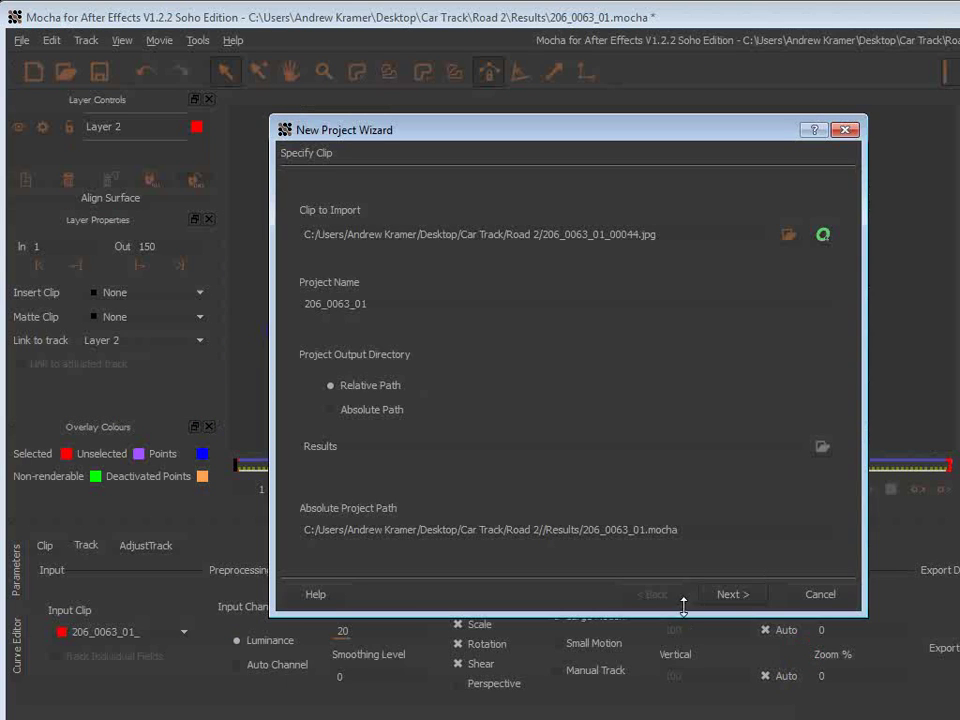
- Allow the new project to overwrite the existing 206_0063_01.mocha file and accept frames 44 to 193 as the import range
left_click(733, 594)
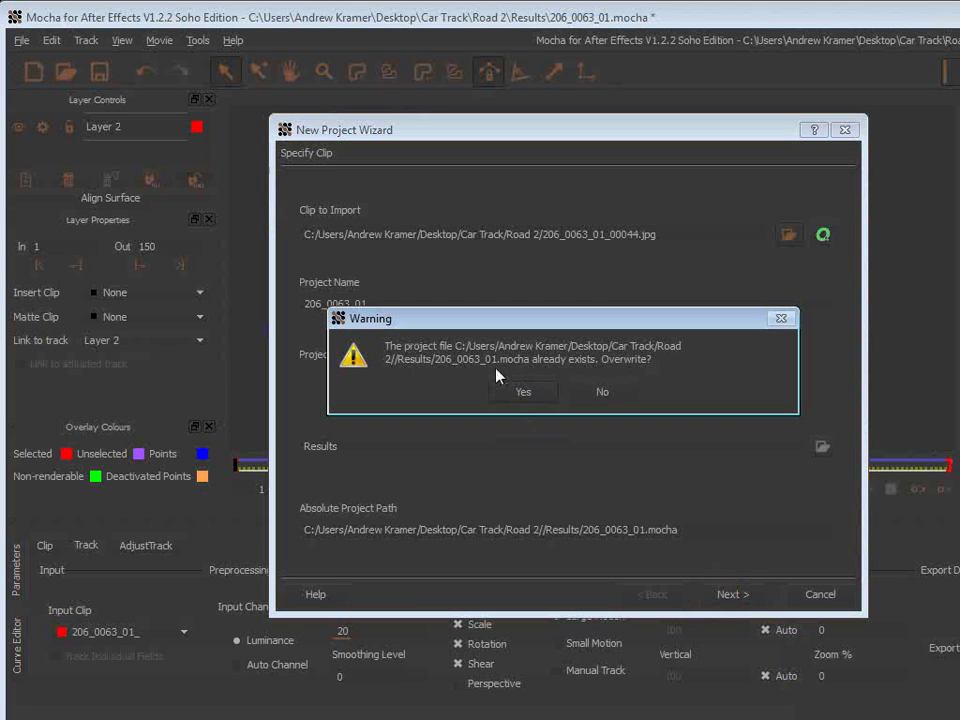
left_click(510, 394)
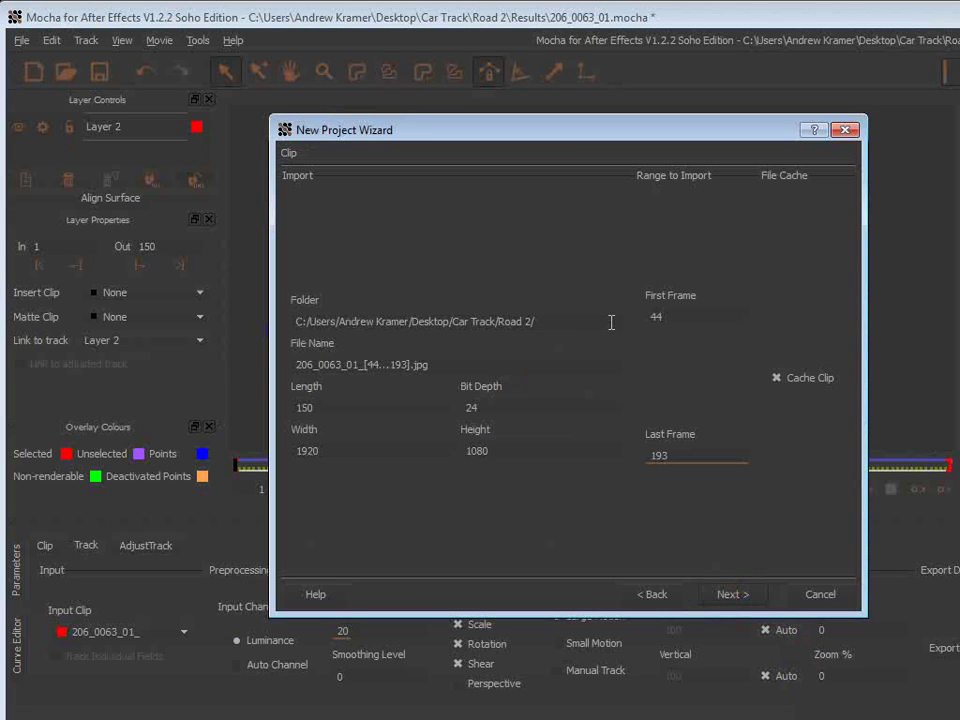
left_click(708, 590)
- Set the new project's frame rate to 23.976 FPS and finish creating it, saving the current project
left_click(714, 280)
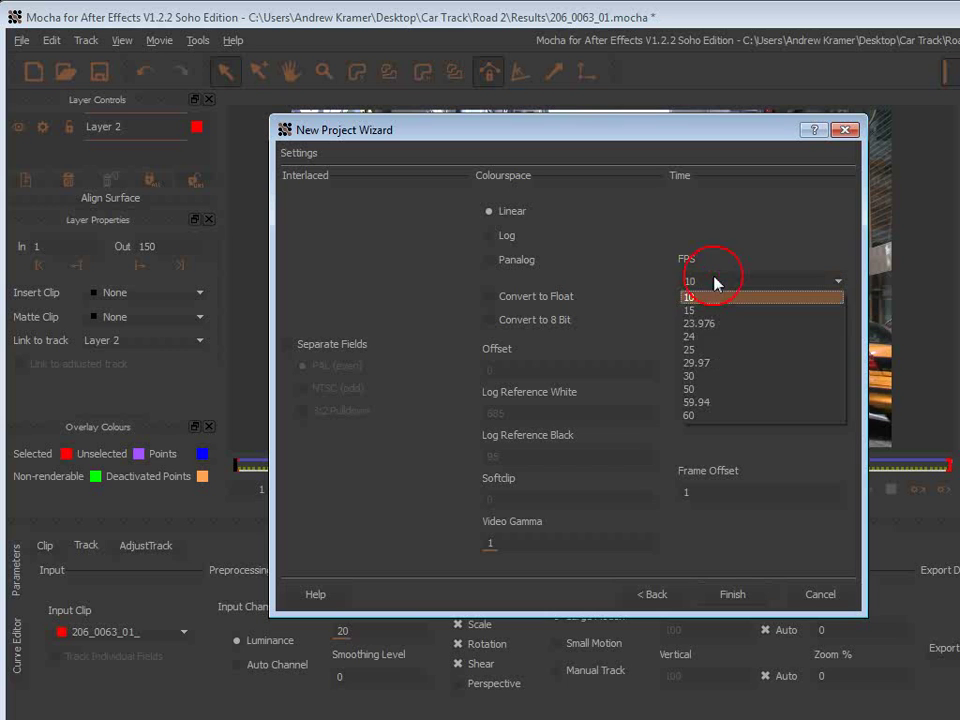
left_click(720, 325)
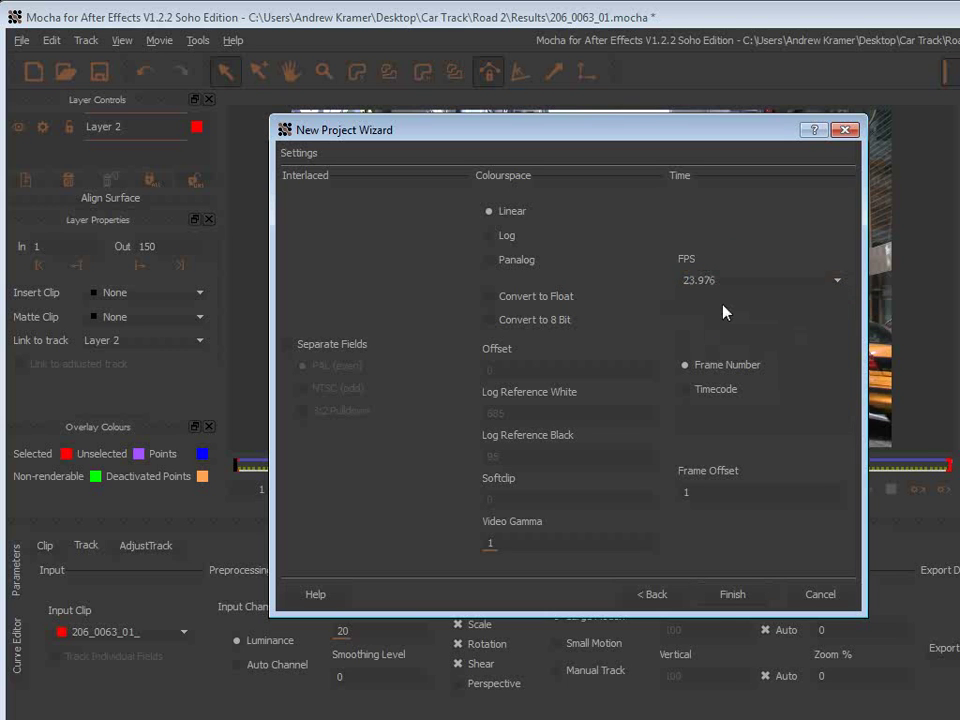
left_click(724, 598)
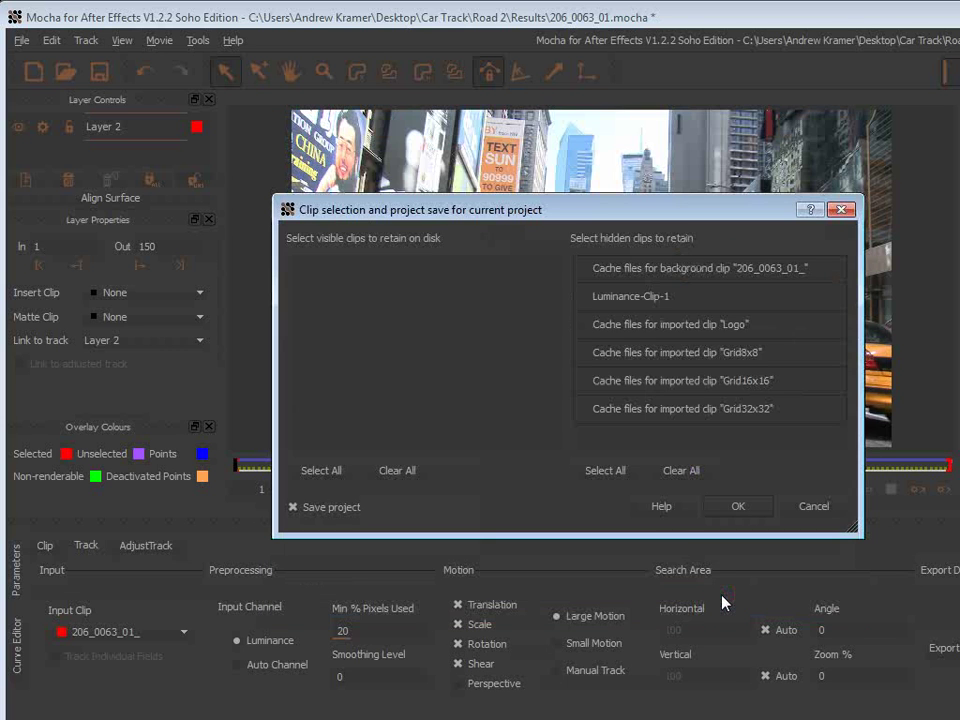
left_click(737, 507)
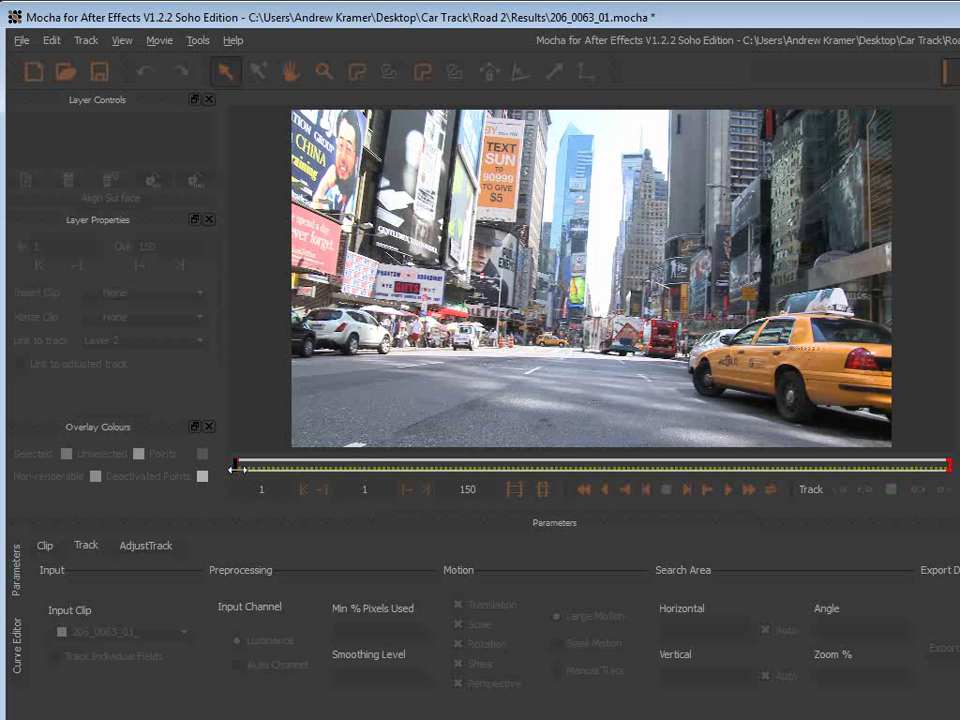
- Draw a closed X-spline around the open road surface at frame 1, running past the frame's left edge and leaving out the taxi
mouse_move(237, 466)
left_mouse_down()
mouse_move(934, 463)
mouse_move(236, 466)
left_mouse_up()
left_click(356, 80)
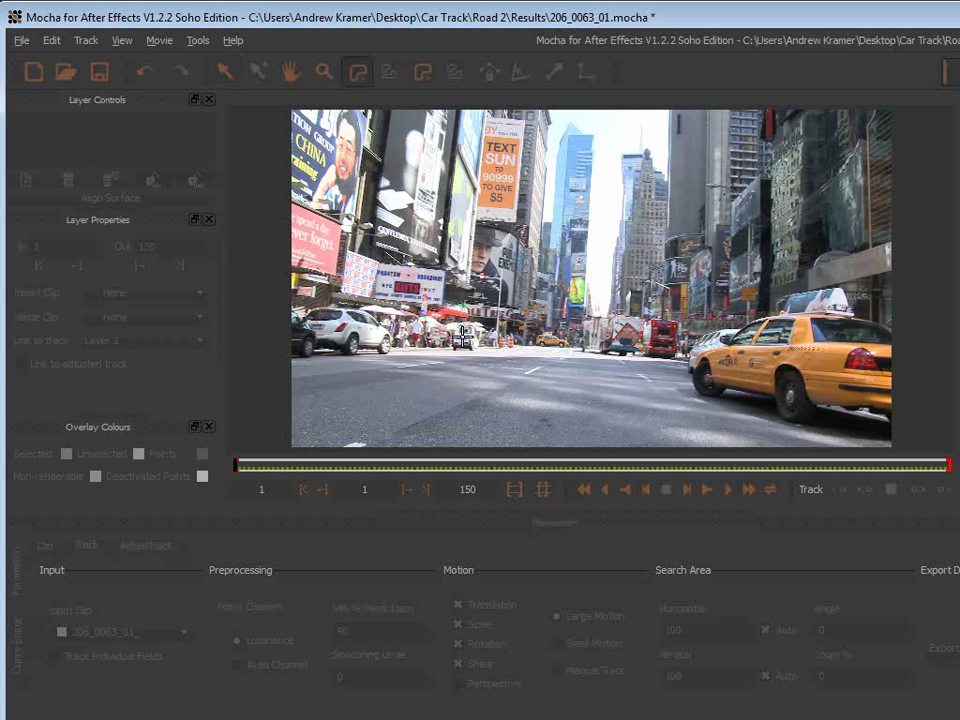
left_click(481, 356)
left_click(418, 354)
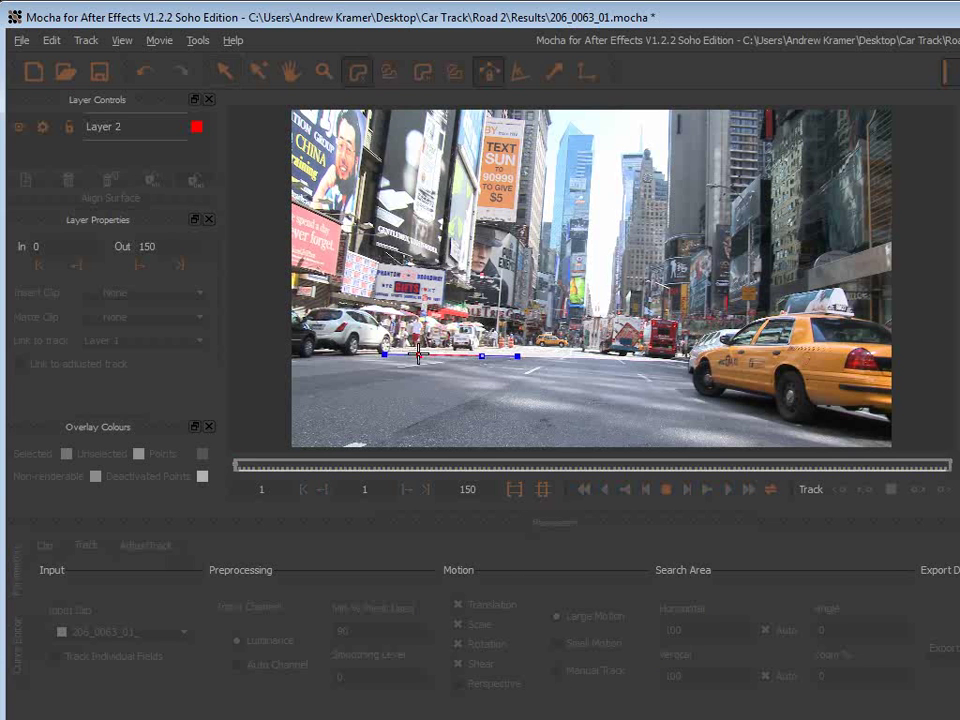
left_click(343, 359)
left_click(262, 373)
left_click(243, 437)
left_click(268, 447)
left_click(805, 449)
left_click(621, 352)
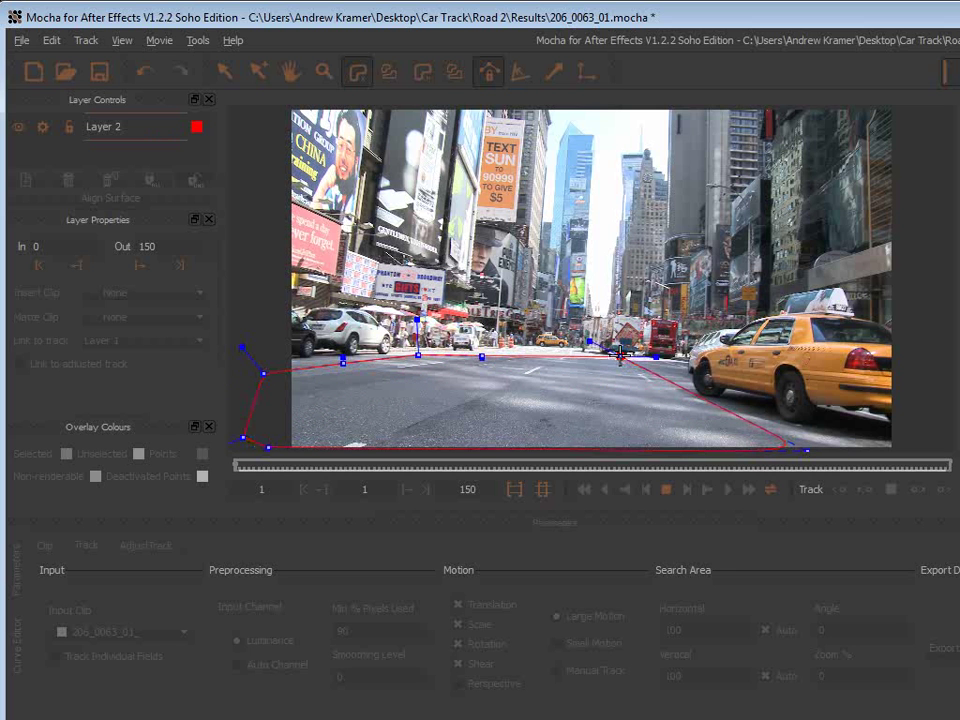
right_click(537, 233)
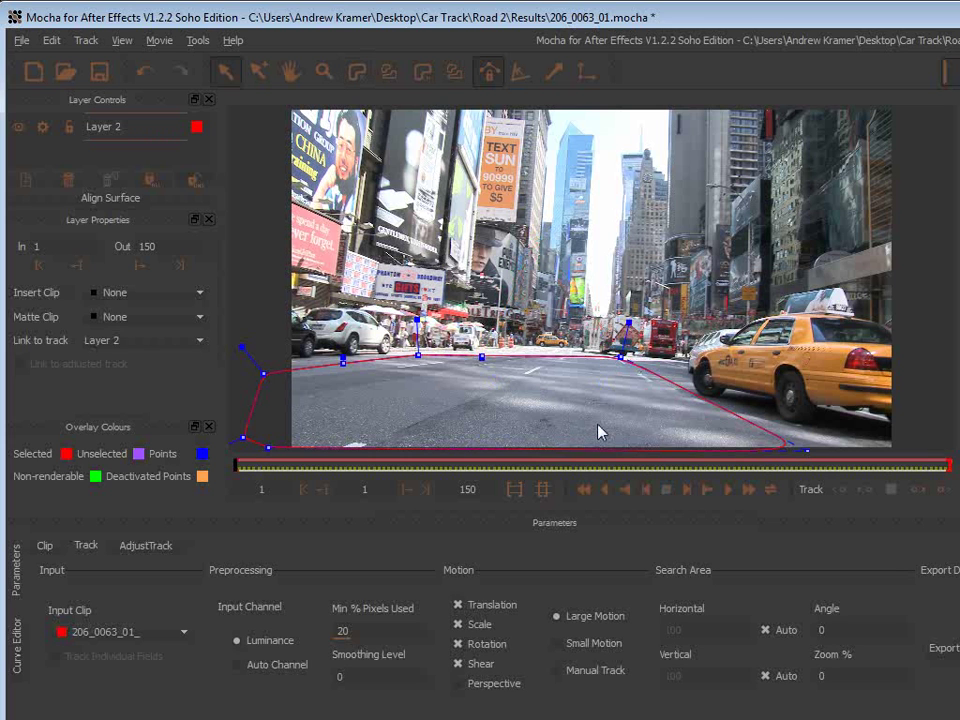
- Track Layer 2 forward, stop at frame 46, and reshape its spline to cover the road's left side and stay below the distant vehicles
left_click(944, 497)
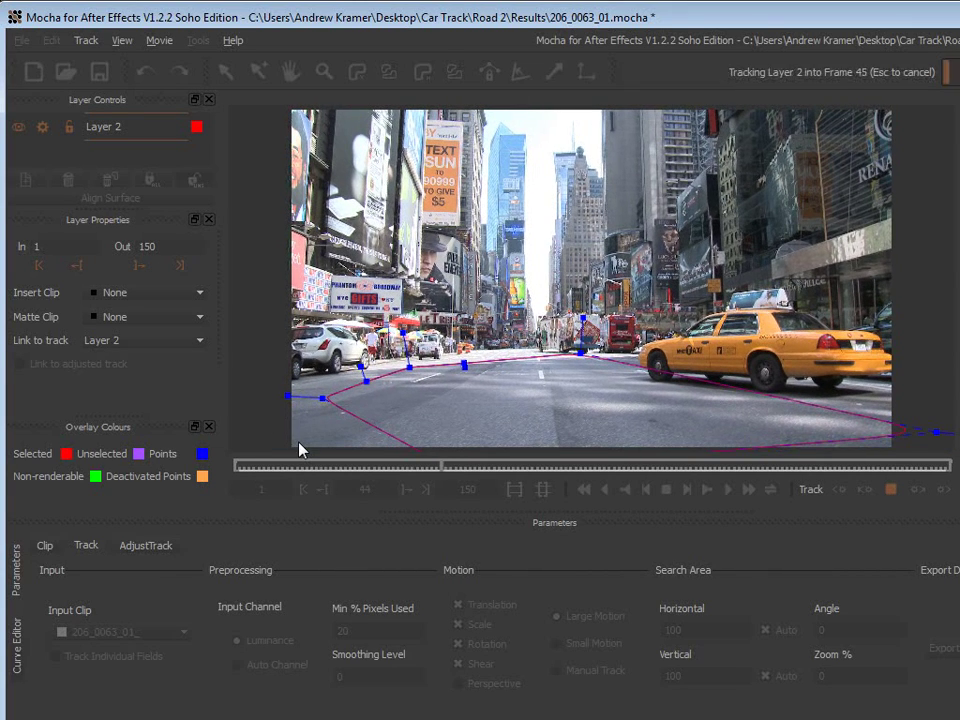
left_click(891, 489)
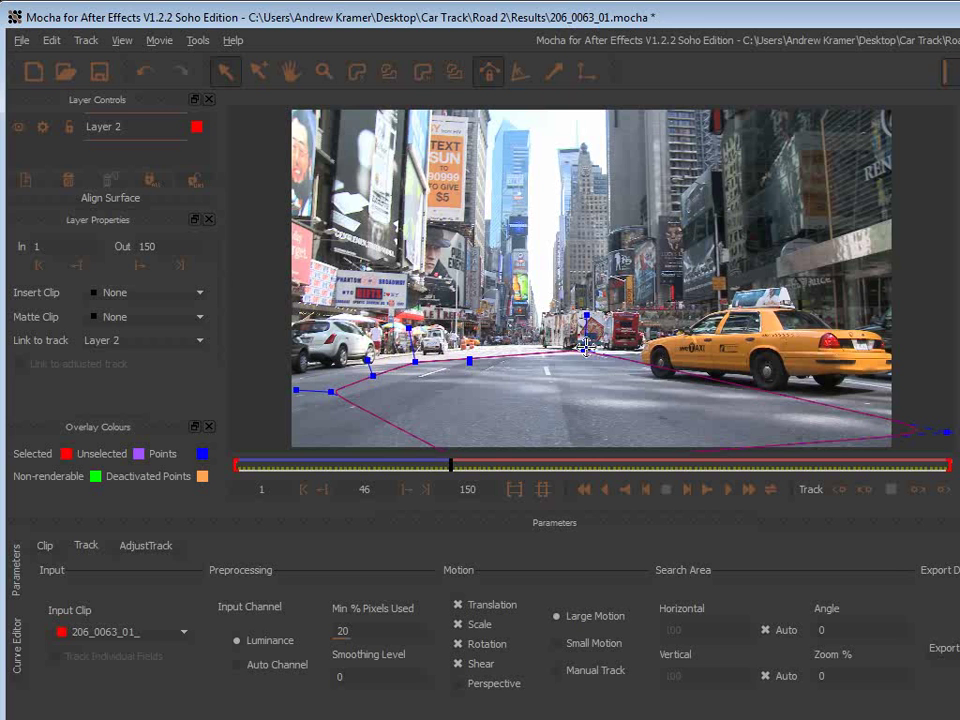
left_click_drag(586, 346, 555, 360)
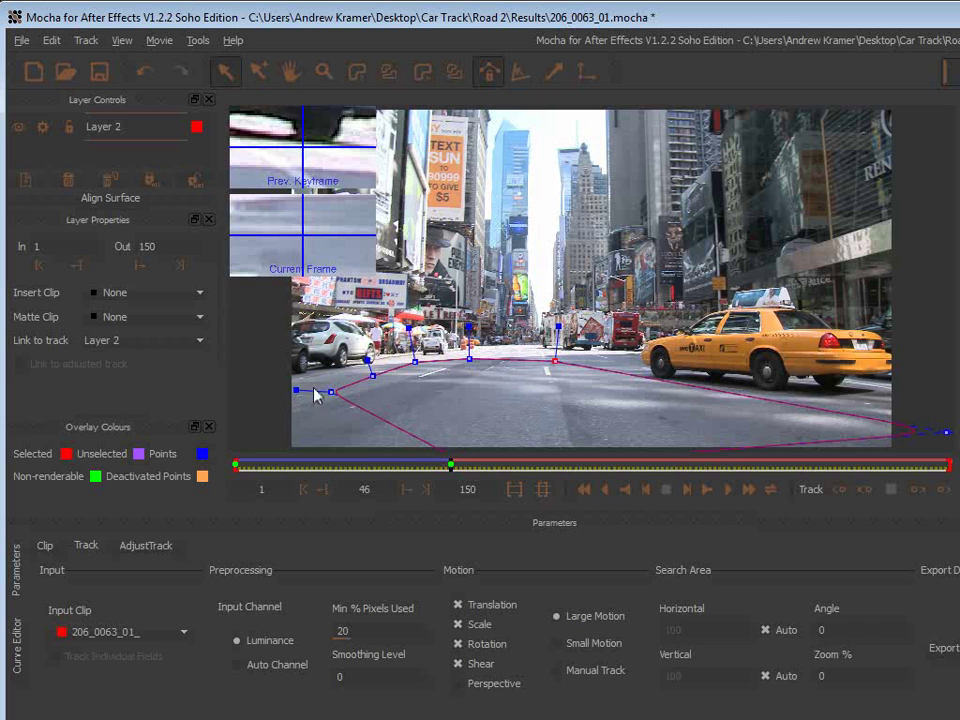
left_click_drag(331, 392, 246, 400)
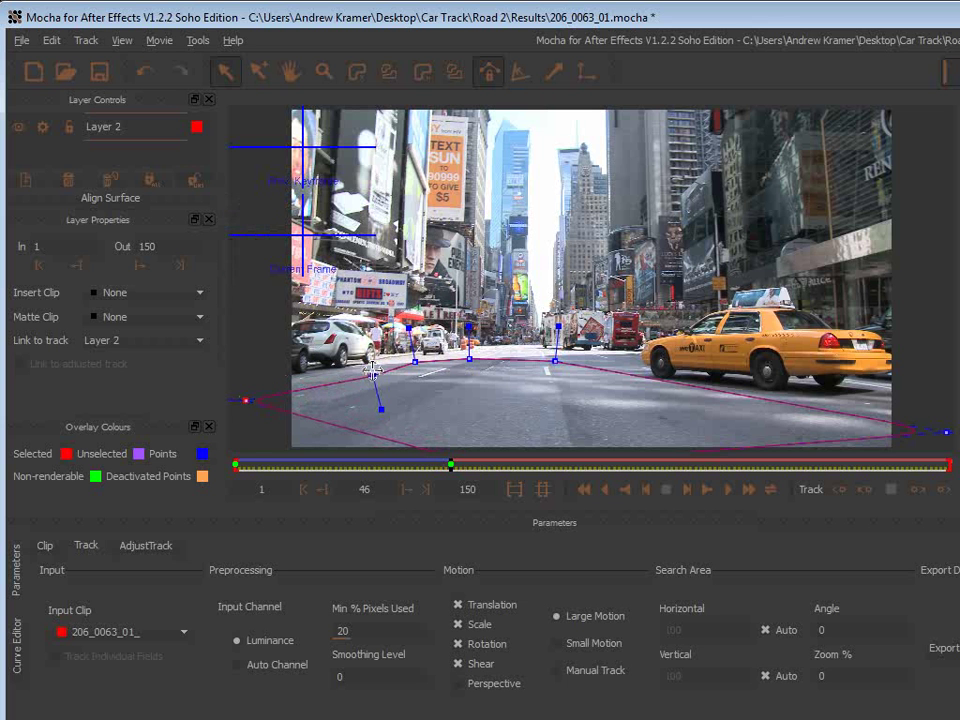
left_click_drag(372, 371, 333, 374)
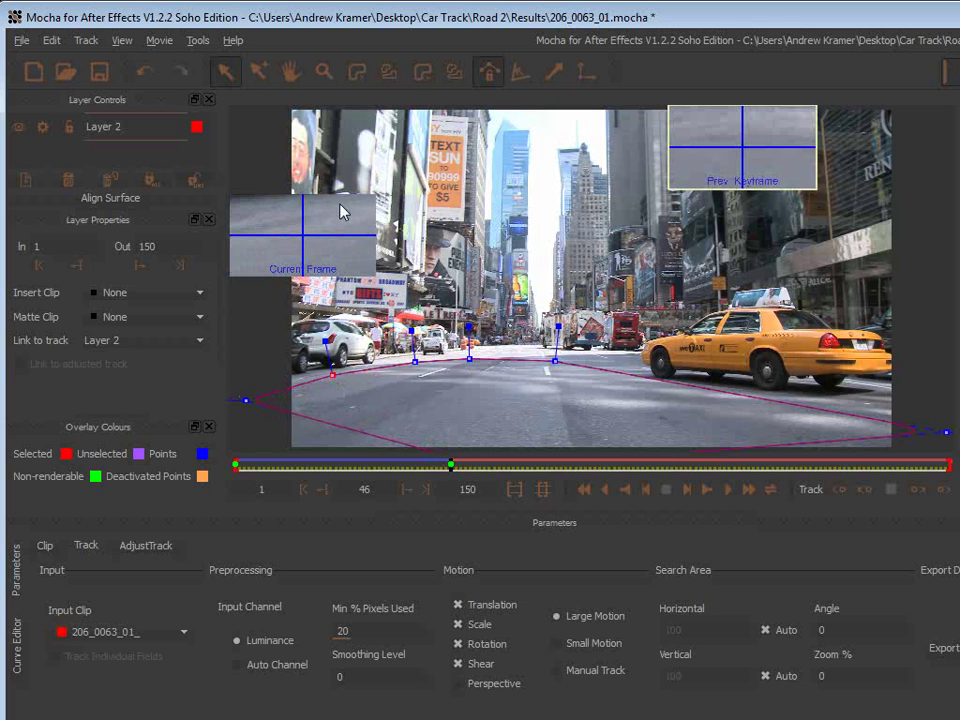
double_click(325, 74)
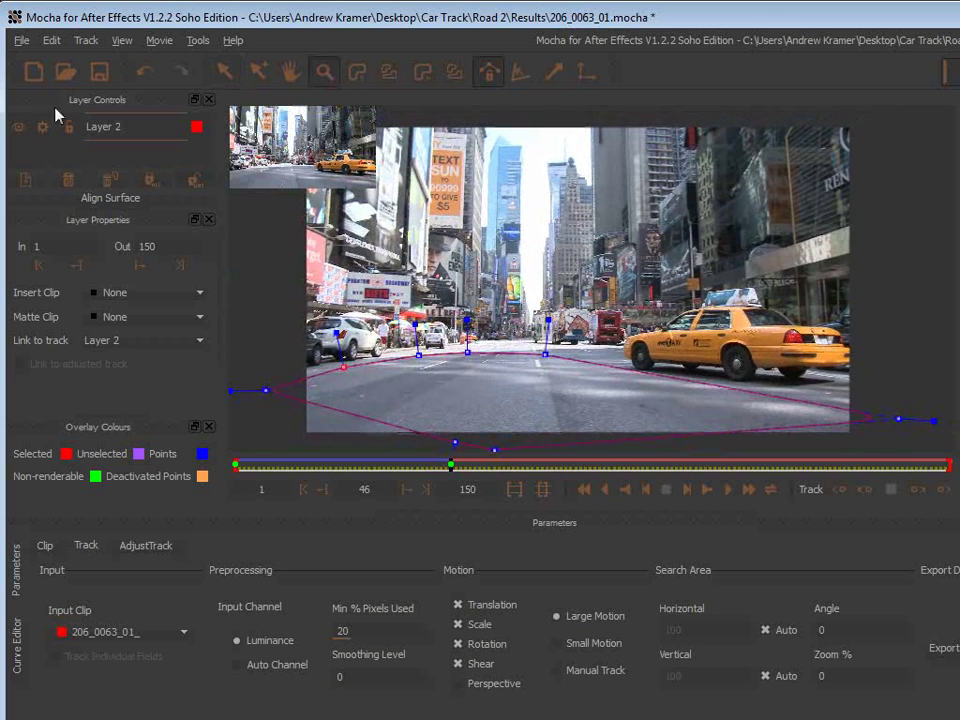
left_click(226, 73)
left_click_drag(456, 443, 268, 447)
left_click_drag(343, 367, 338, 366)
left_click_drag(265, 390, 262, 391)
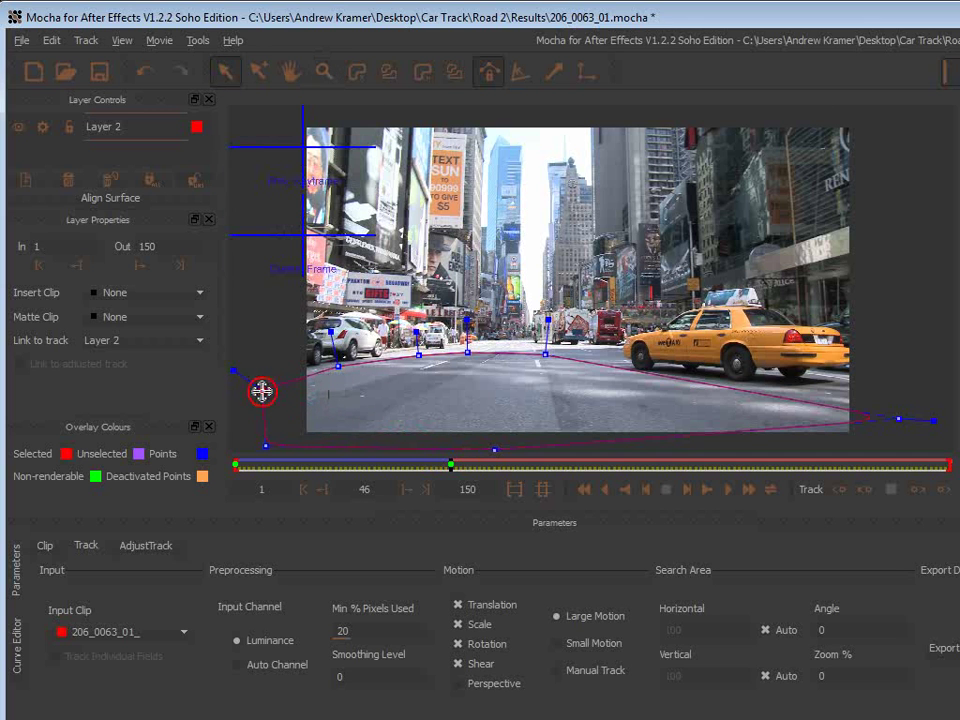
- Track Layer 2 through the remaining frames to 150 and return the playhead to frame 1
left_click(945, 490)
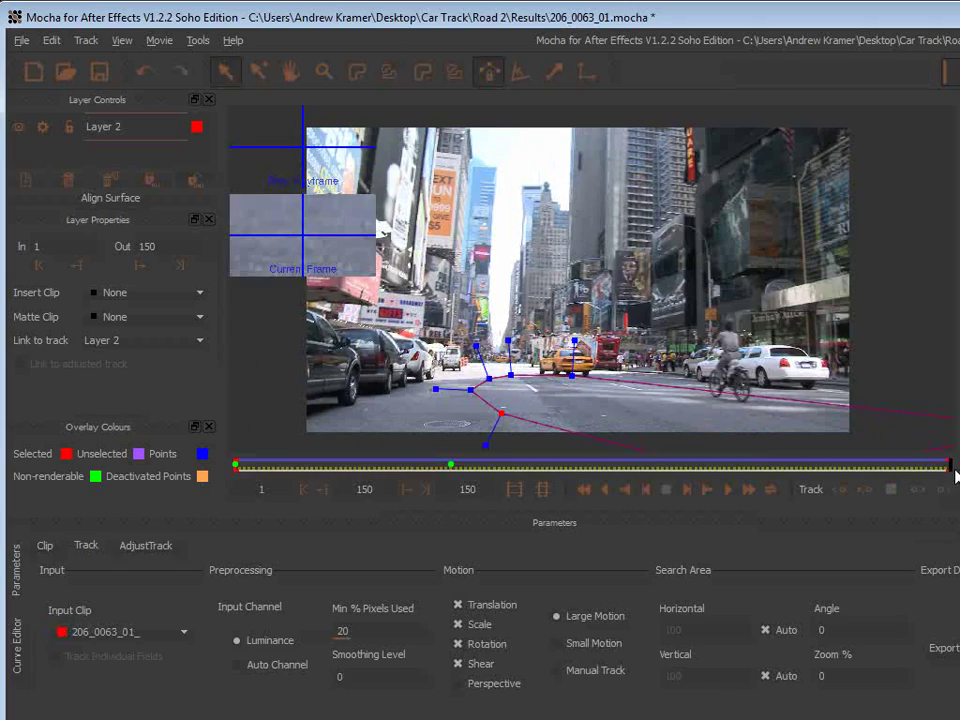
left_click_drag(948, 468, 217, 483)
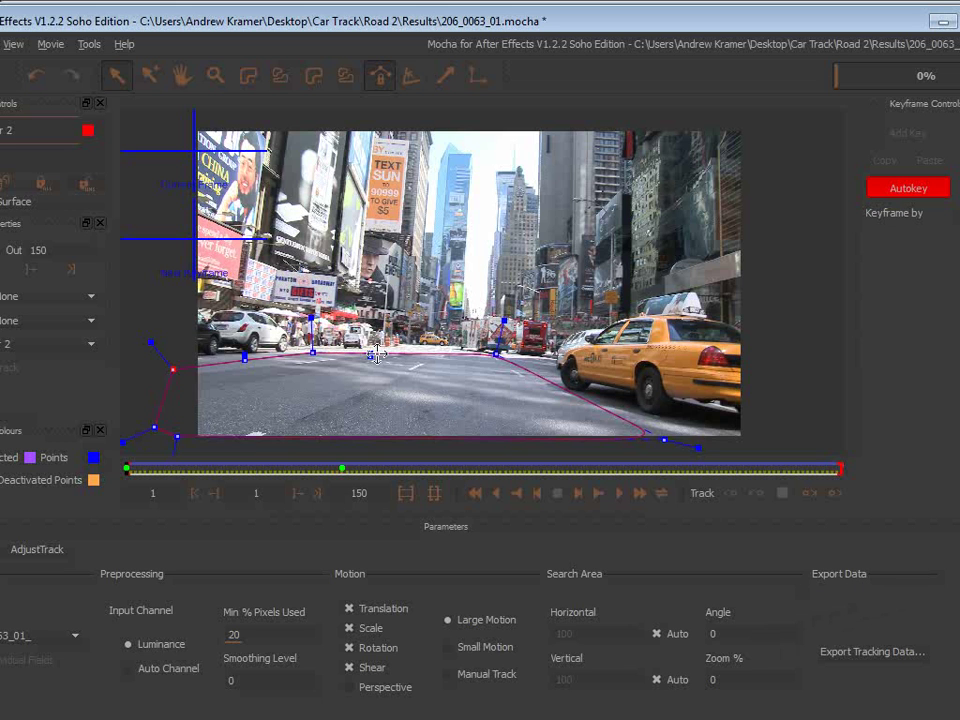
- Examine the After Effects CS4 Corner Pin and After Effects Transform export formats for Layer 2's tracking data, leaving without exporting
left_click(864, 658)
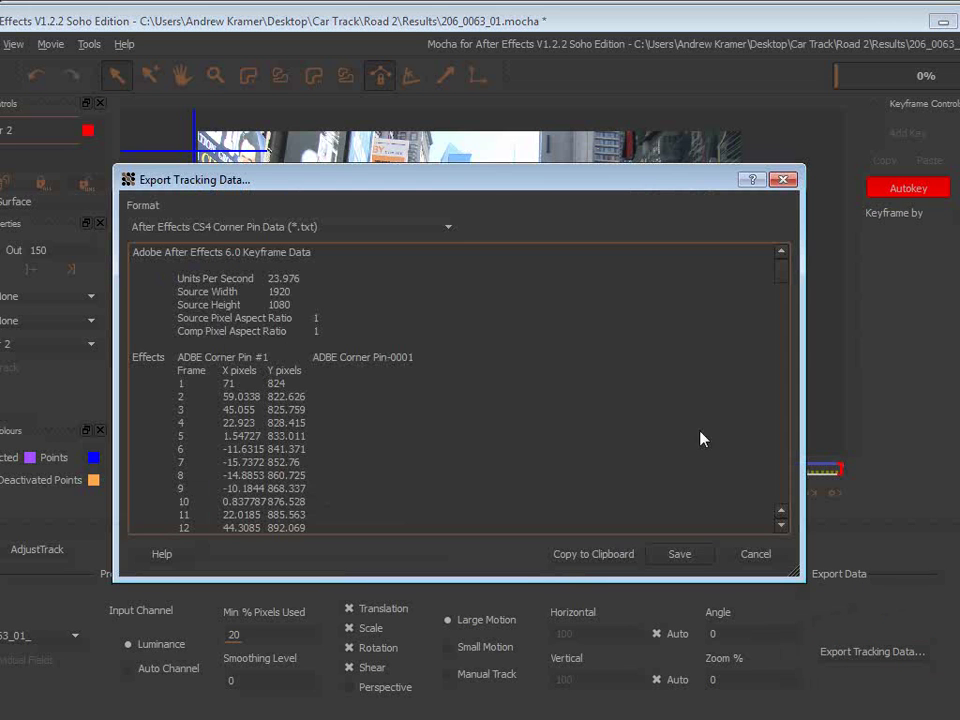
left_click(380, 227)
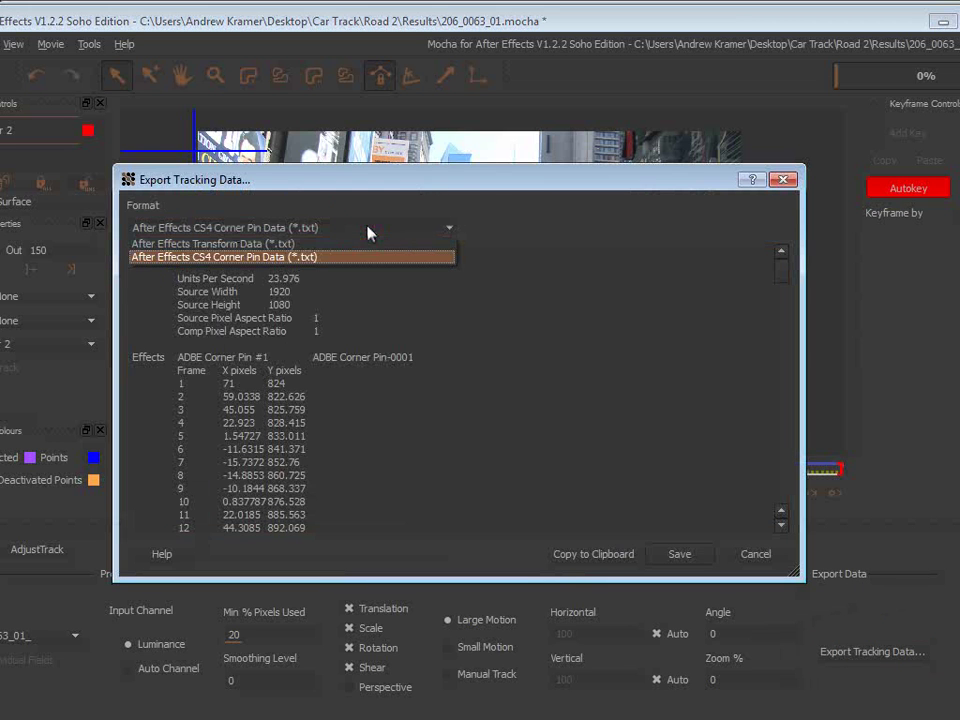
left_click(235, 257)
left_click(254, 227)
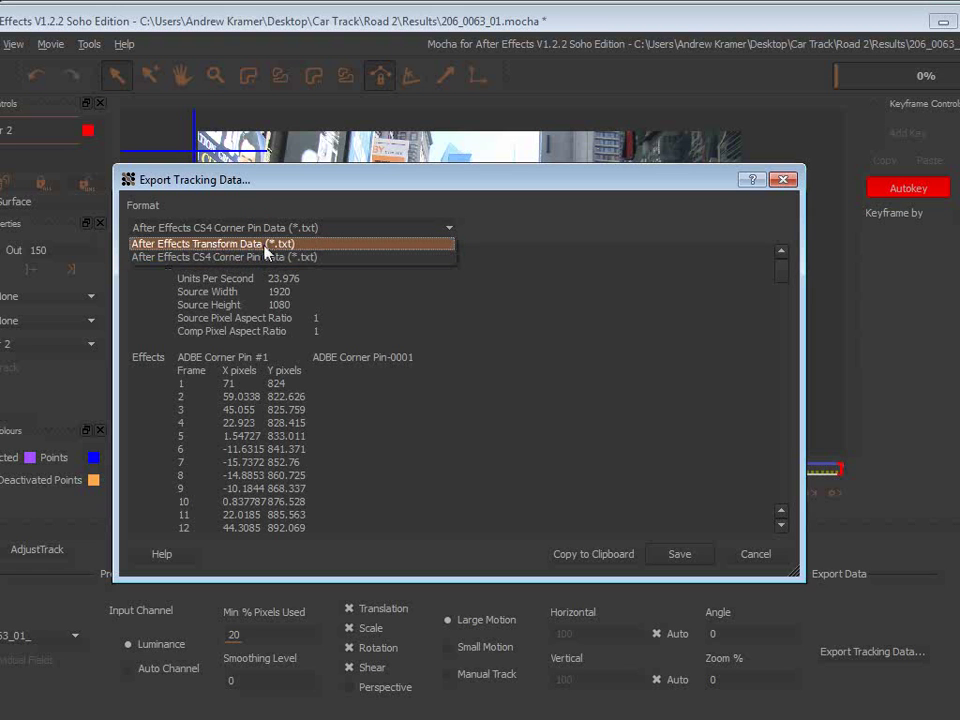
left_click(257, 257)
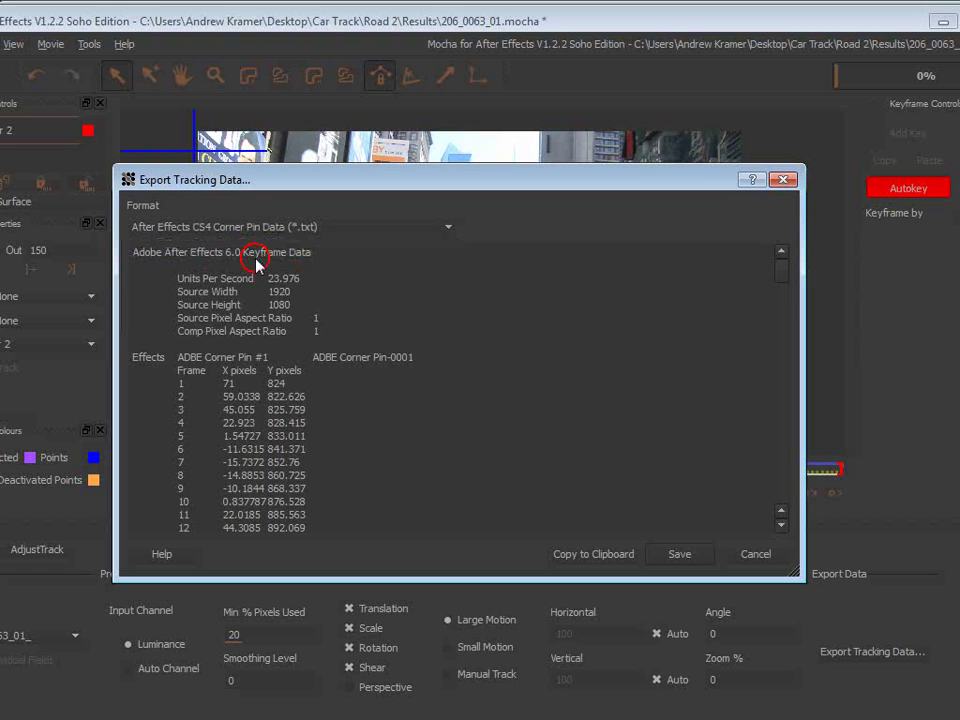
left_click_drag(285, 186, 466, 580)
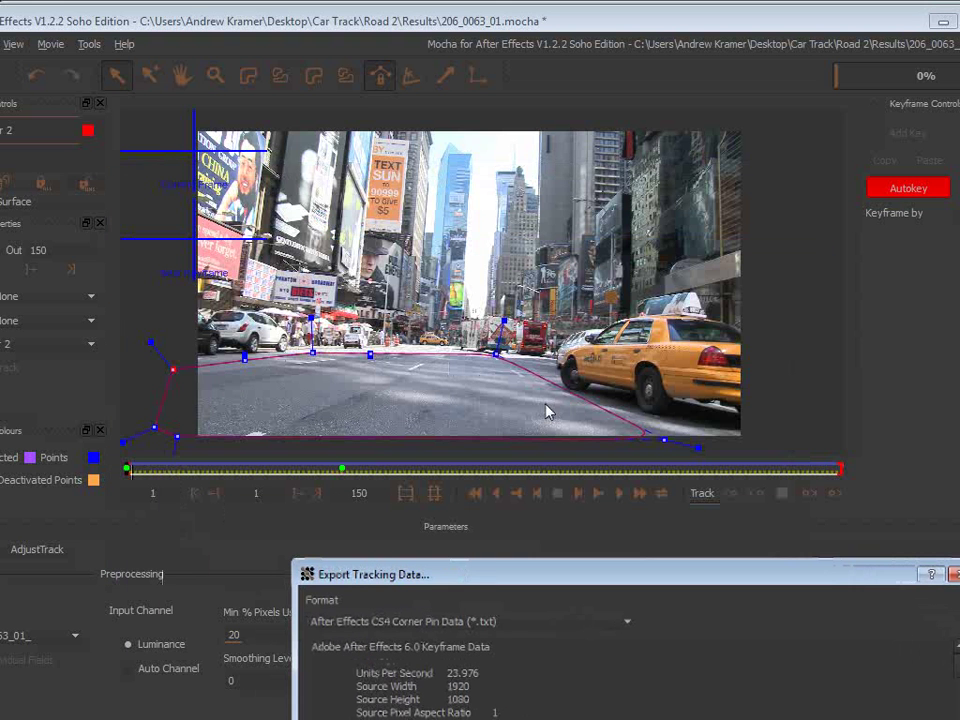
left_click(470, 621)
left_click(430, 637)
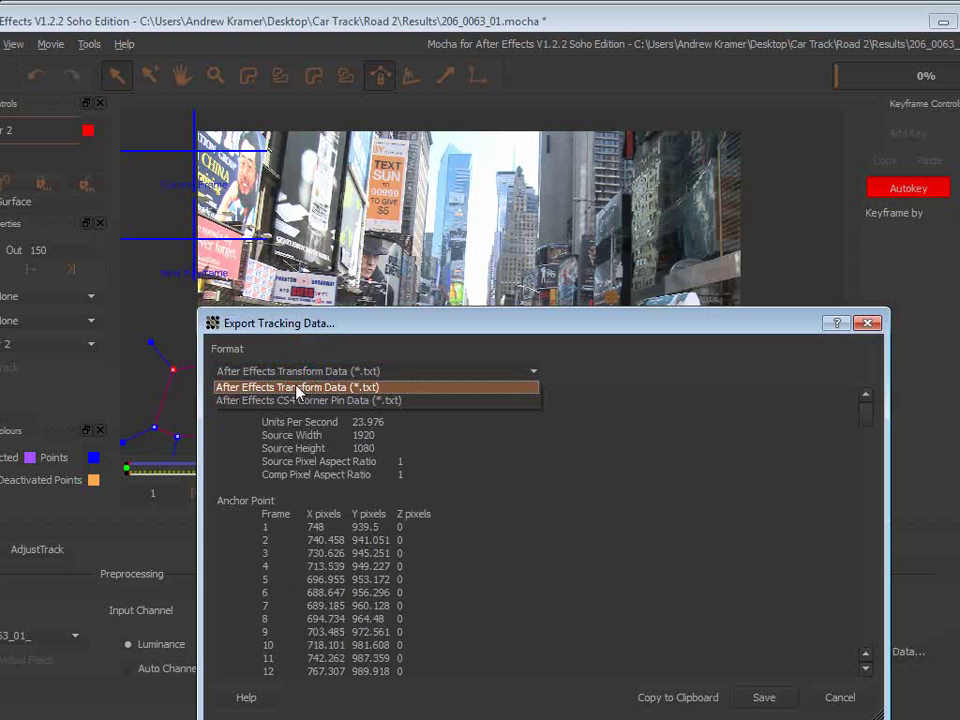
left_click(293, 393)
left_click_drag(369, 330, 364, 182)
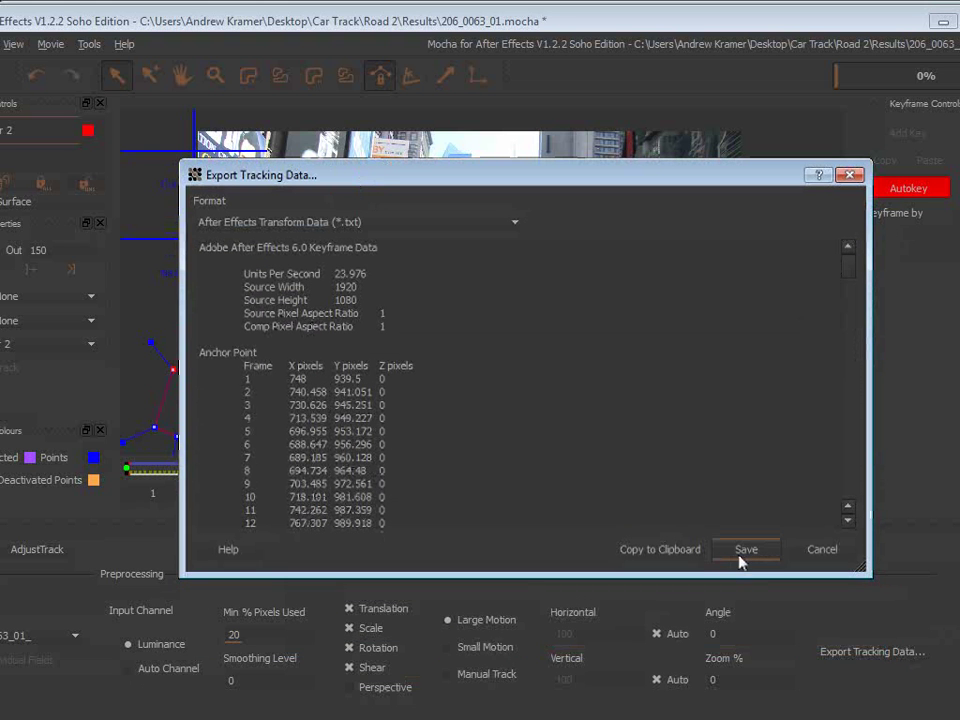
left_click(818, 552)
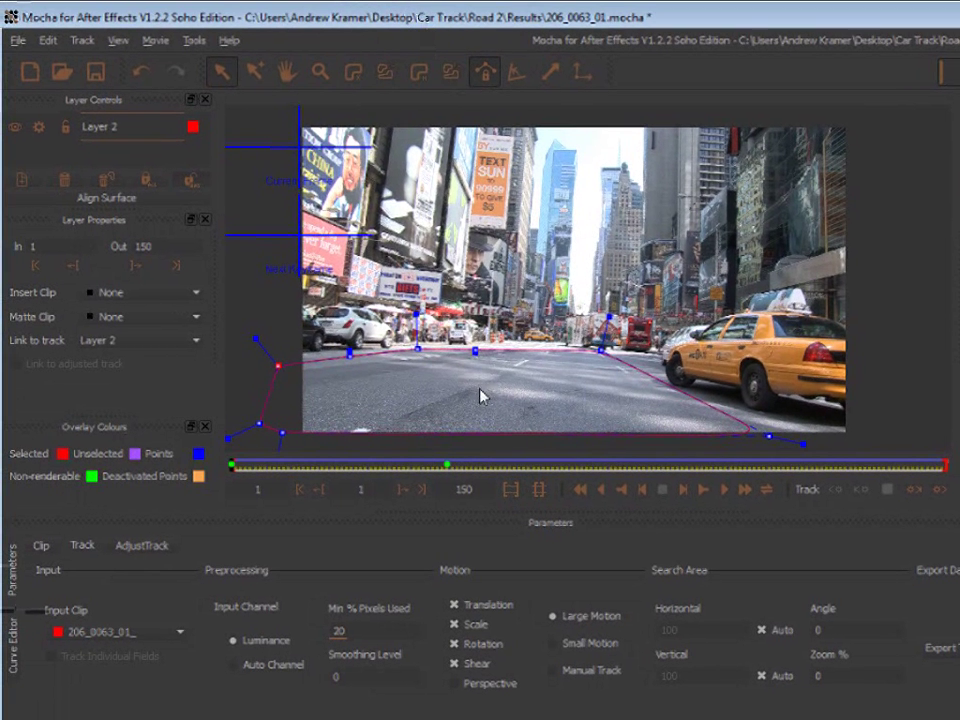
- Draw a small four-point X-spline on the road at the spot for the sign pole, inside the tracked area
left_click(474, 389)
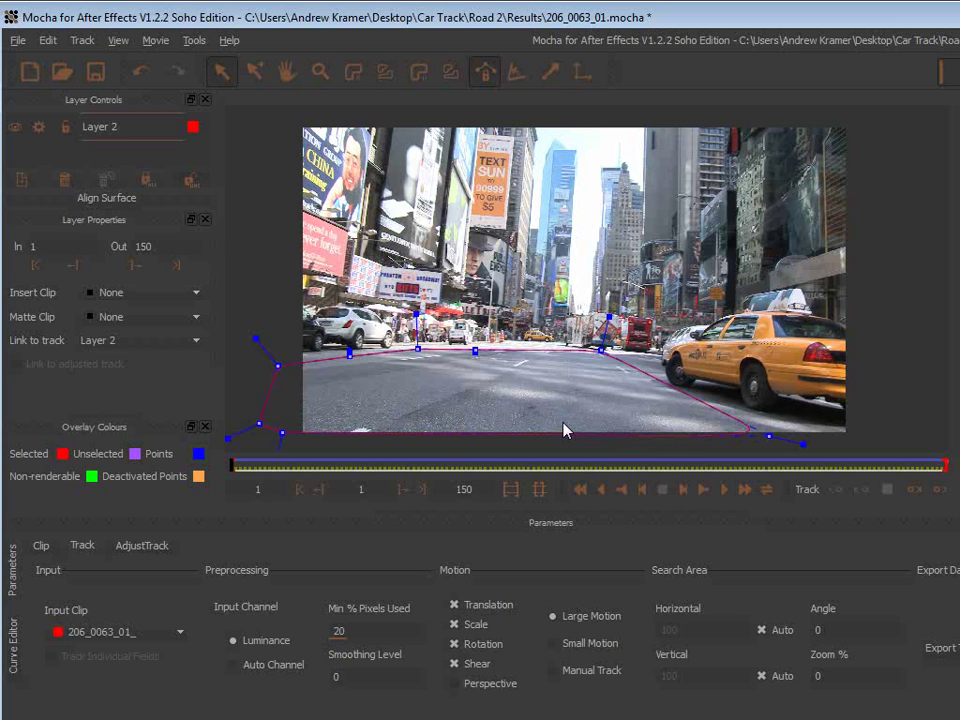
left_click(353, 71)
left_click(471, 379)
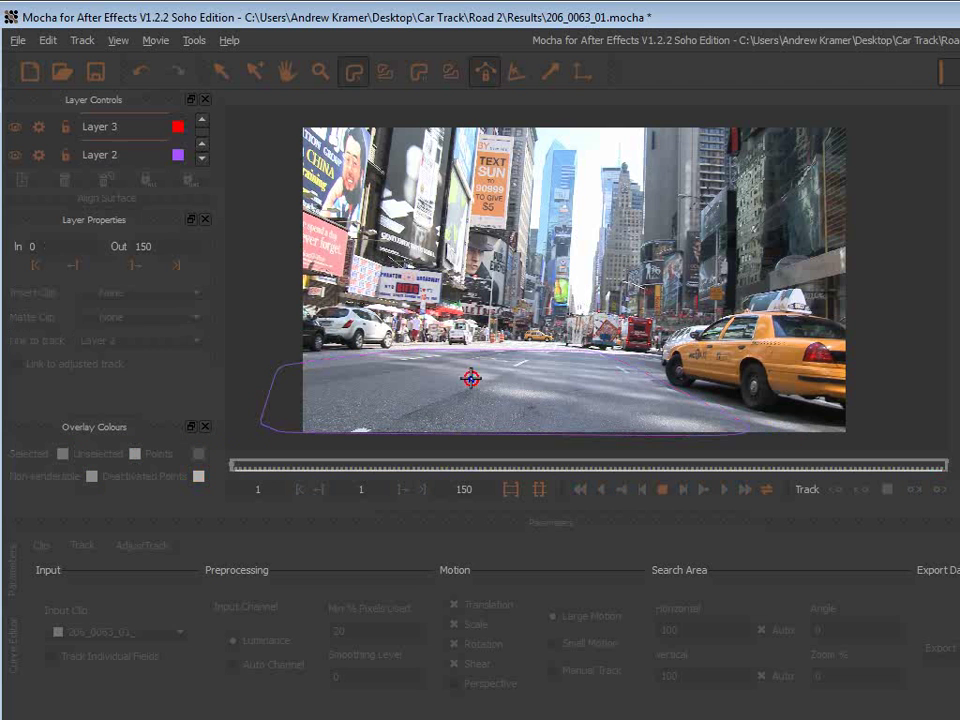
left_click(458, 382)
left_click(464, 391)
left_click(472, 390)
right_click(470, 381)
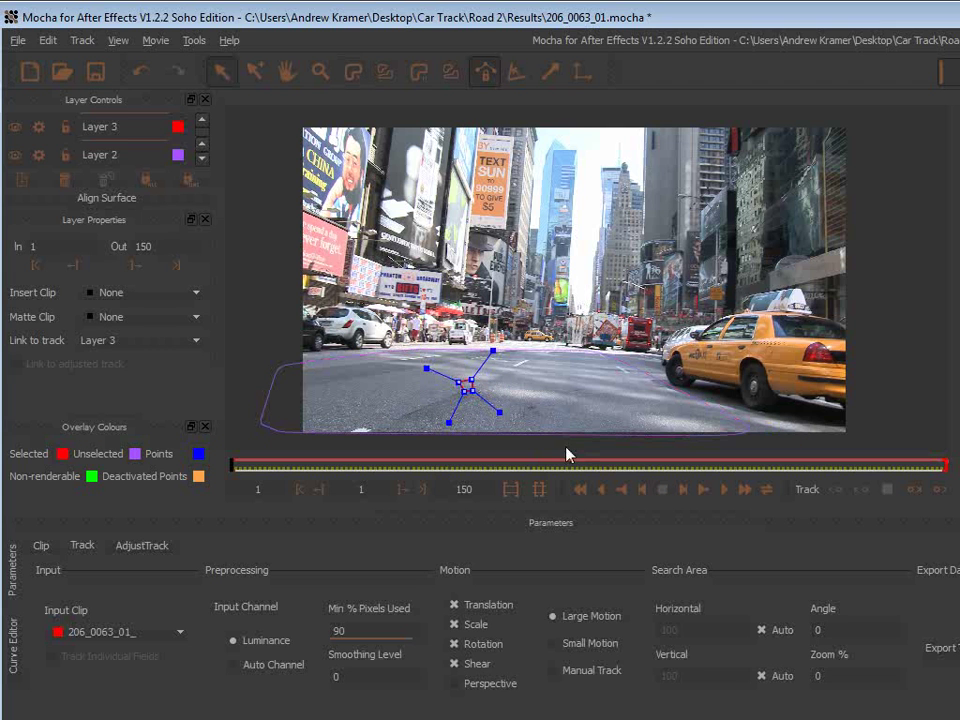
- Link the small pole-position shape to Layer 2's track and check its motion along the timeline
left_click(96, 342)
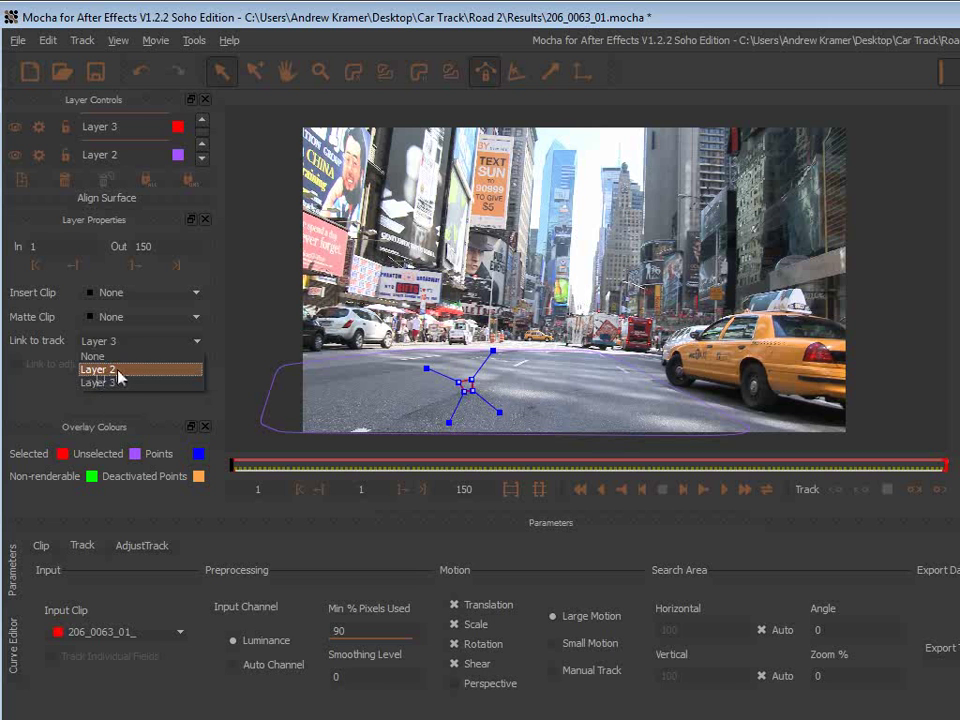
left_click(115, 370)
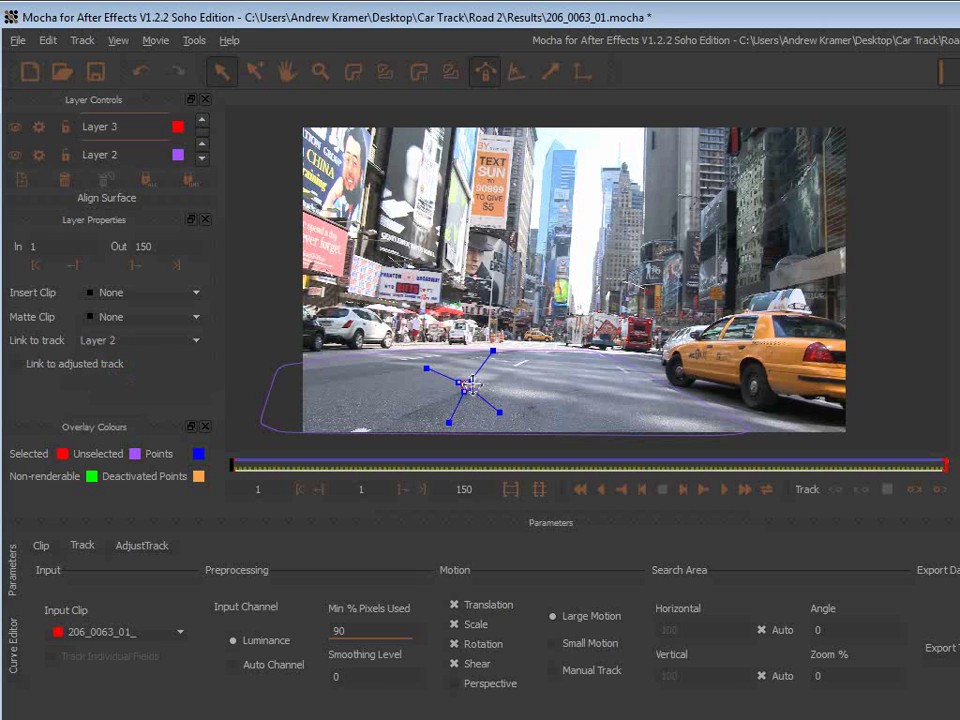
mouse_move(231, 463)
left_mouse_down()
mouse_move(587, 465)
mouse_move(232, 465)
left_mouse_up()
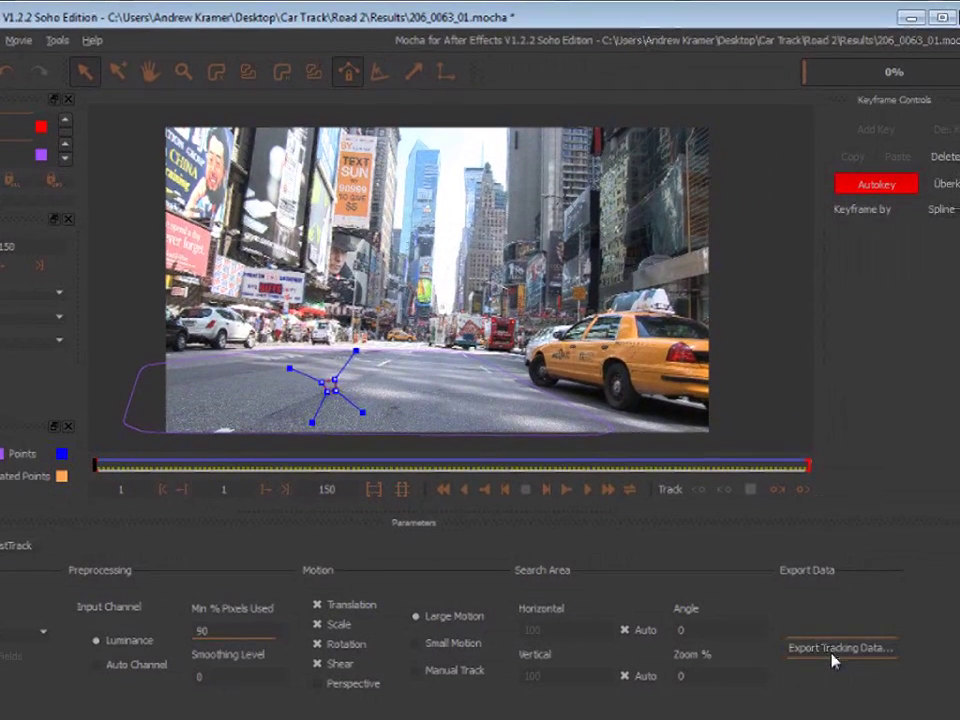
- Copy the small shape's tracking data to the clipboard in After Effects Transform Data format
left_click(831, 653)
left_click(222, 224)
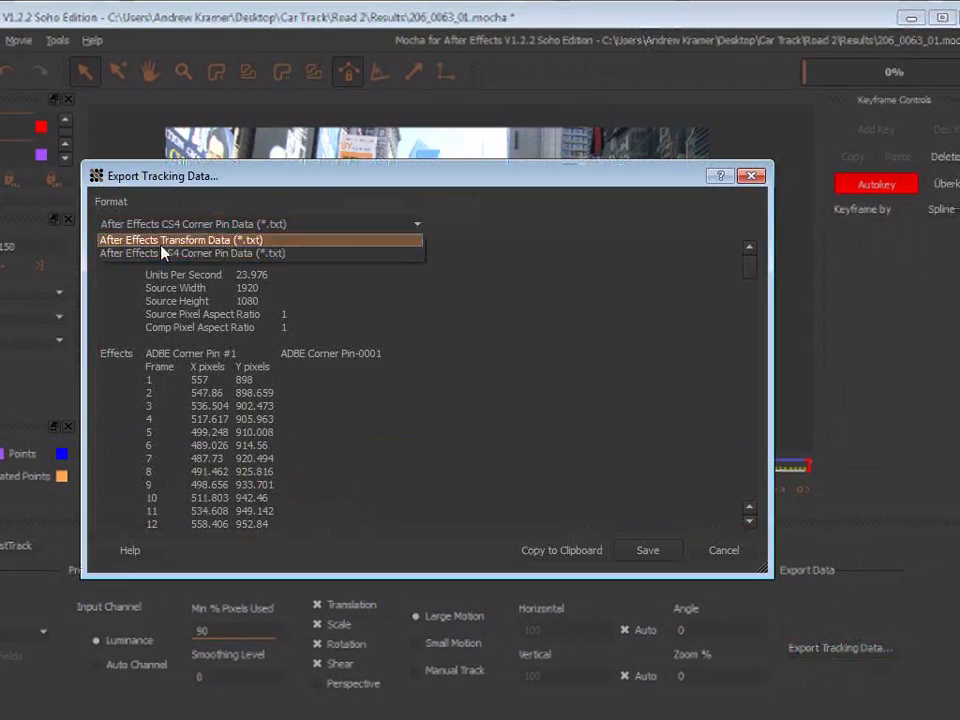
left_click(214, 241)
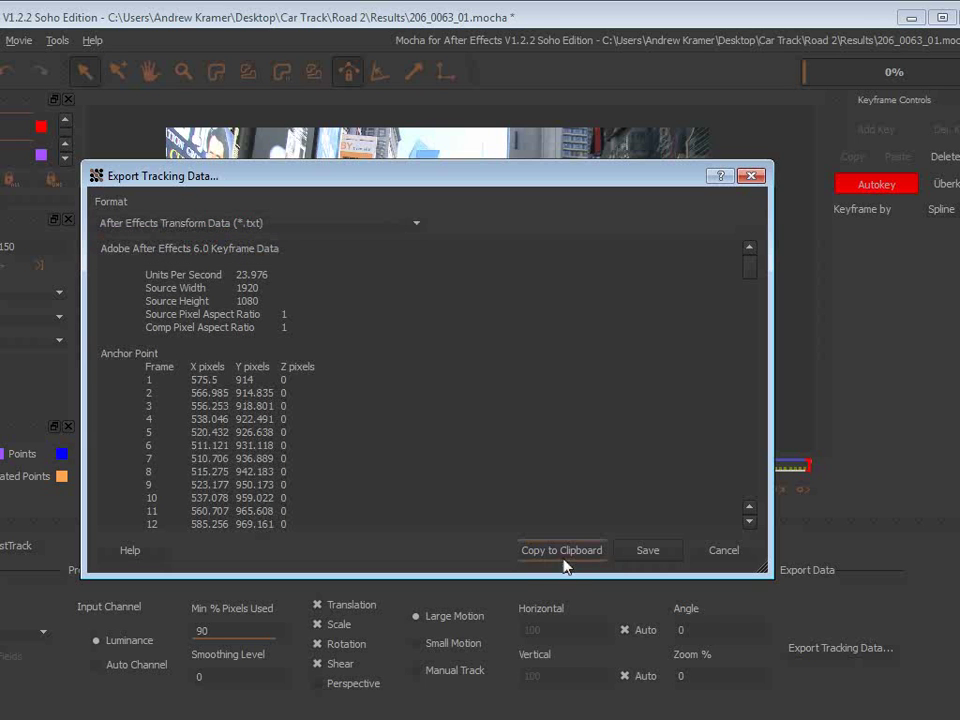
left_click(563, 550)
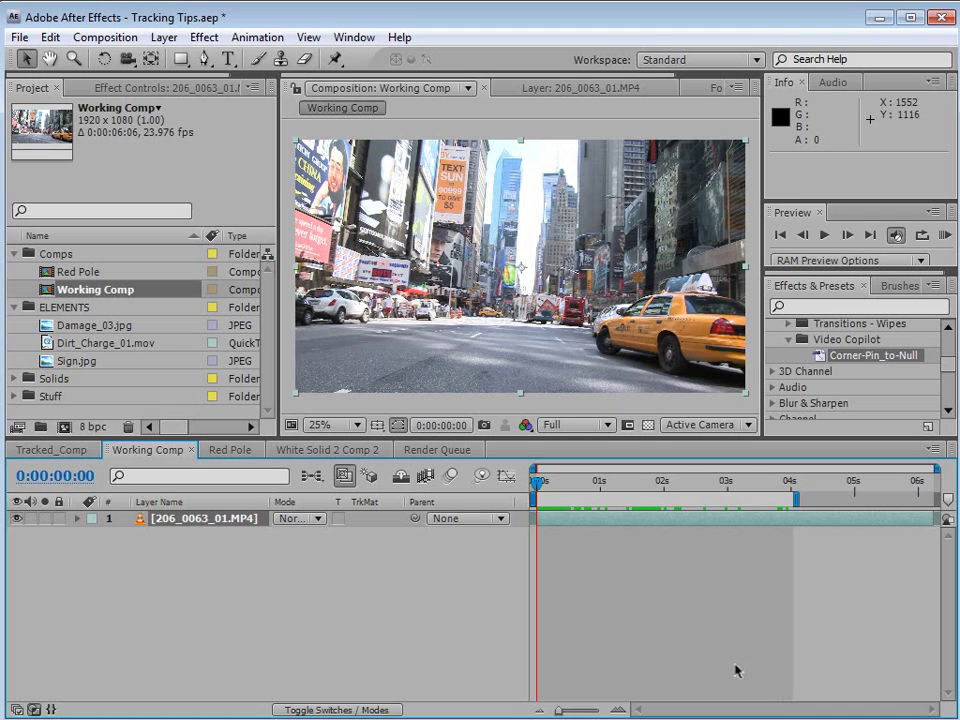
- In After Effects, add a null object to the Working Comp, paste the tracking keyframes onto it, and select the 206_0063_01.MP4 layer
left_click(164, 37)
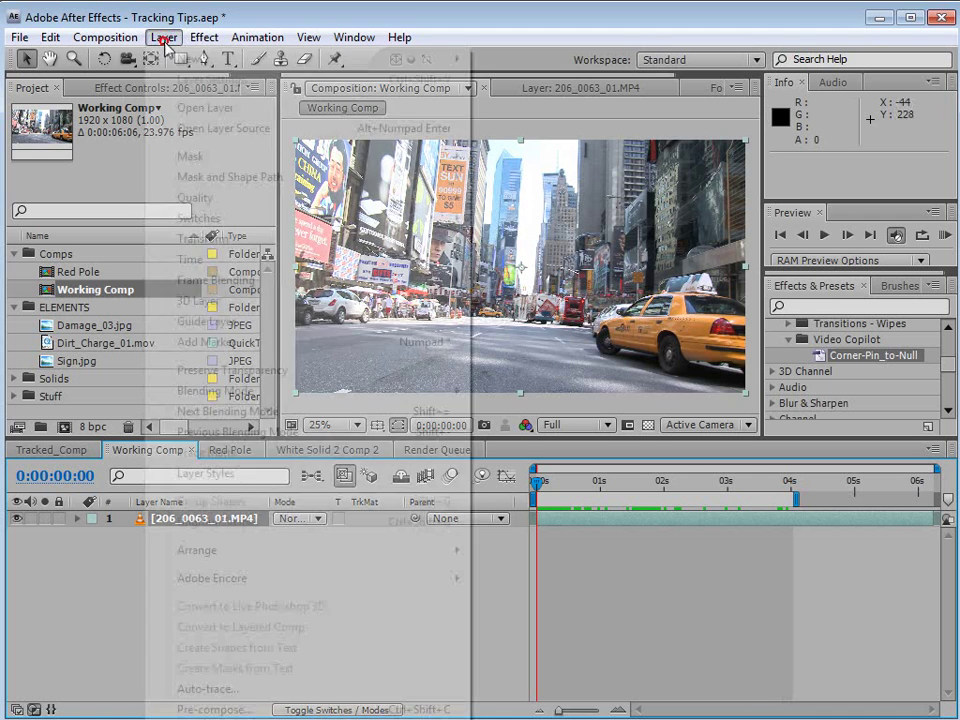
mouse_move(399, 58)
left_click(557, 141)
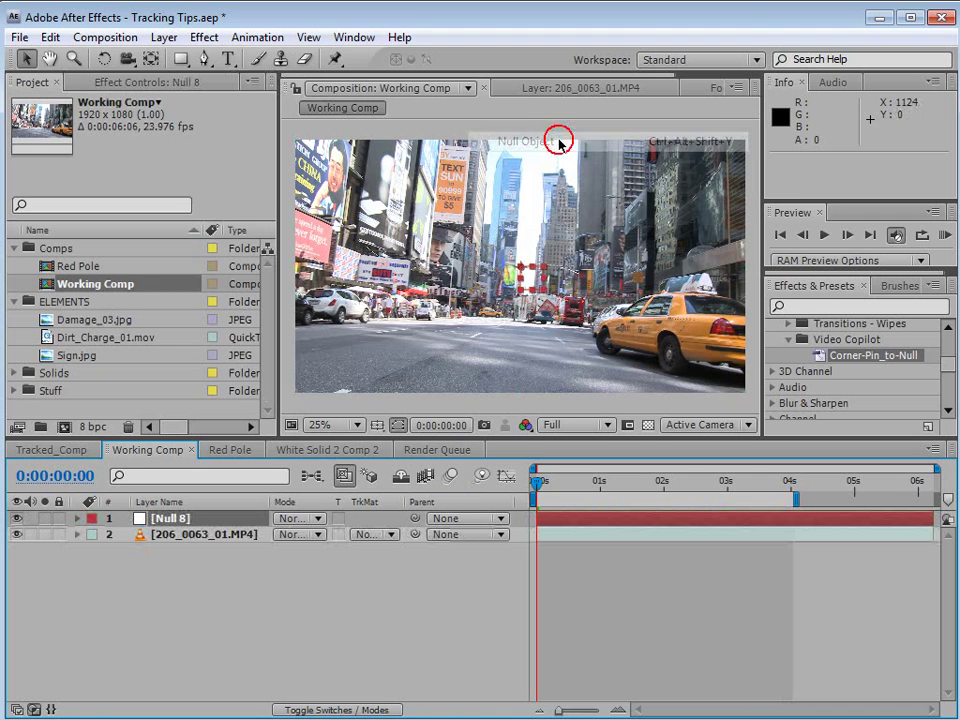
left_click(52, 38)
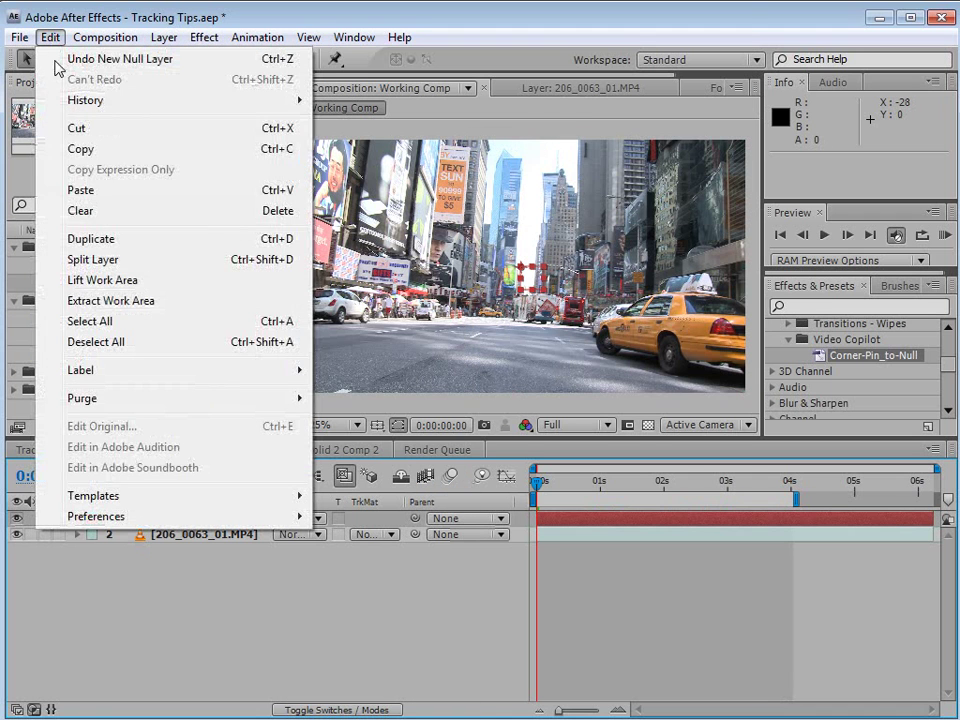
left_click(92, 190)
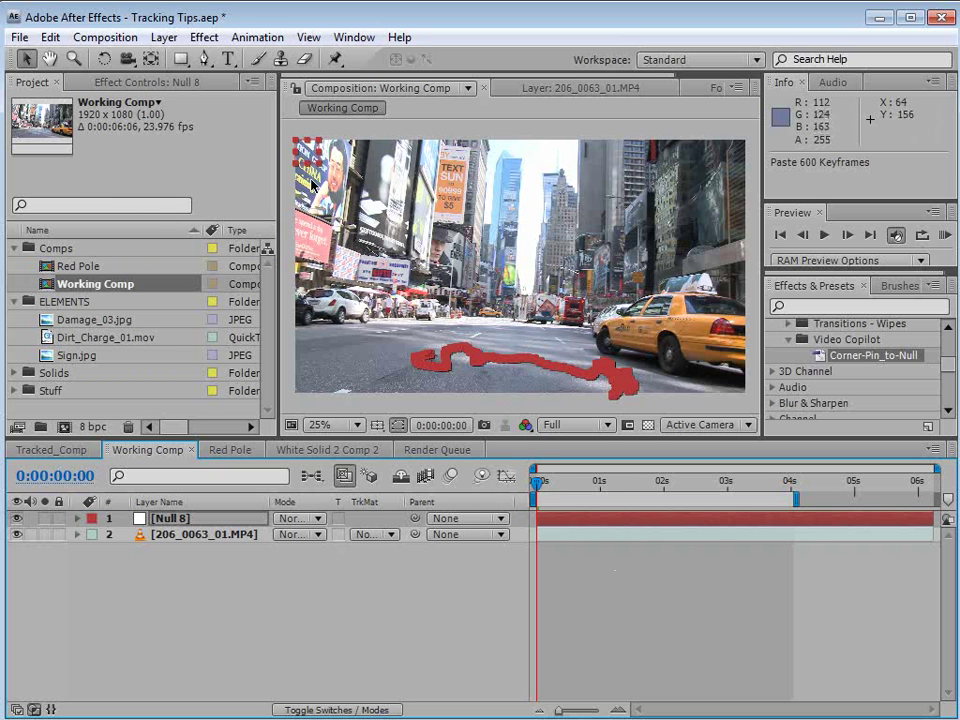
left_click(178, 534)
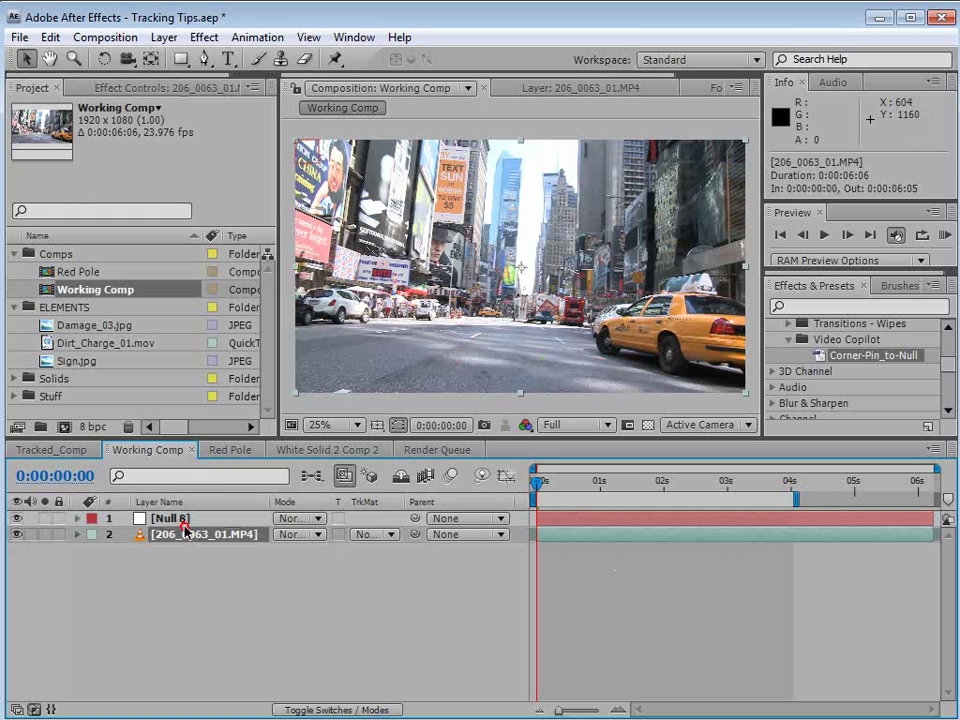
- Remove the null's Anchor Point keyframes and set its anchor point to 0, 0
left_click(186, 520)
key("u")
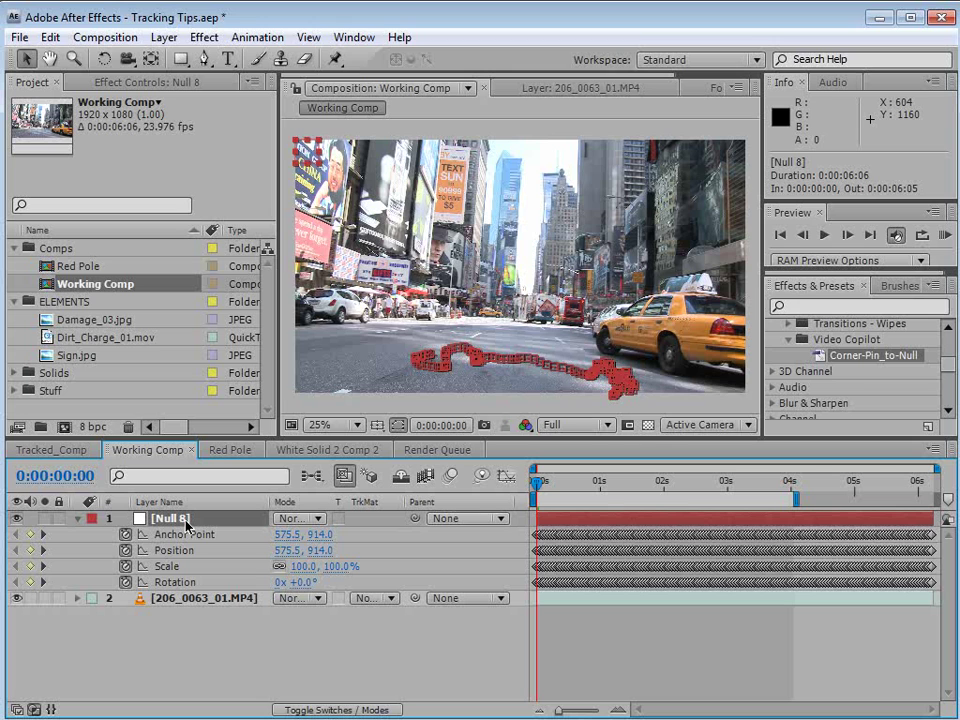
left_click(125, 535)
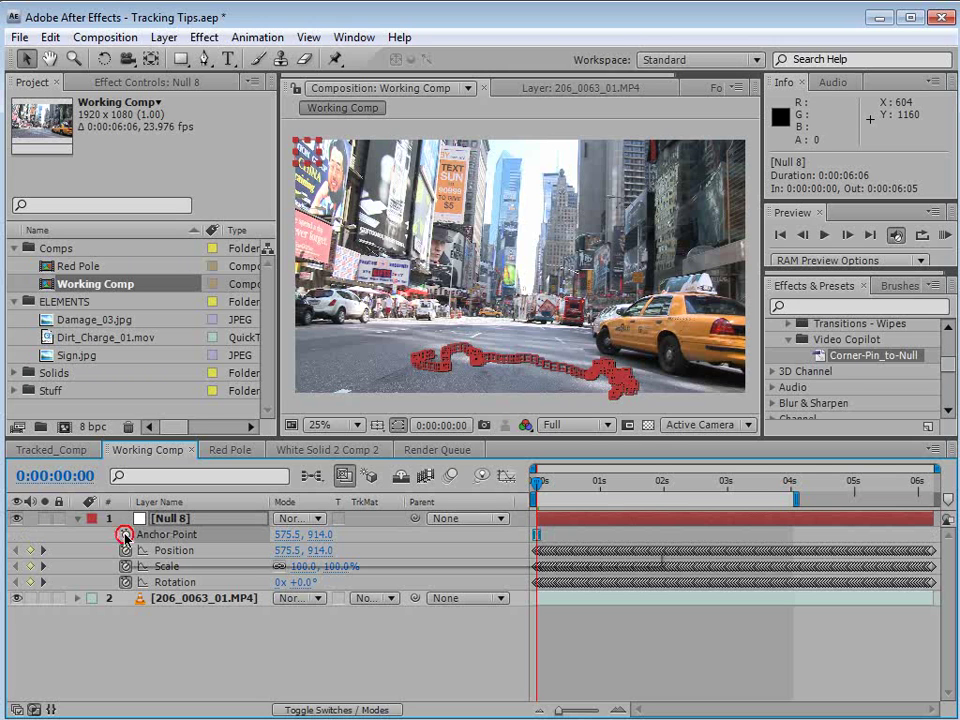
left_click(290, 534)
type("0")
key("Return")
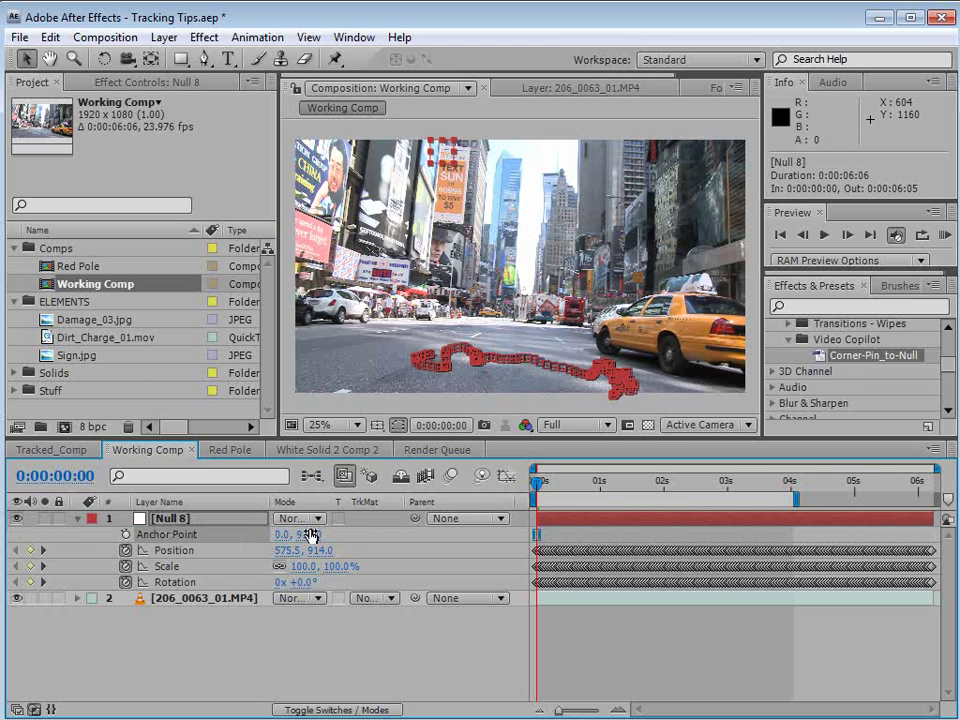
left_click(311, 534)
type("0")
key("Return")
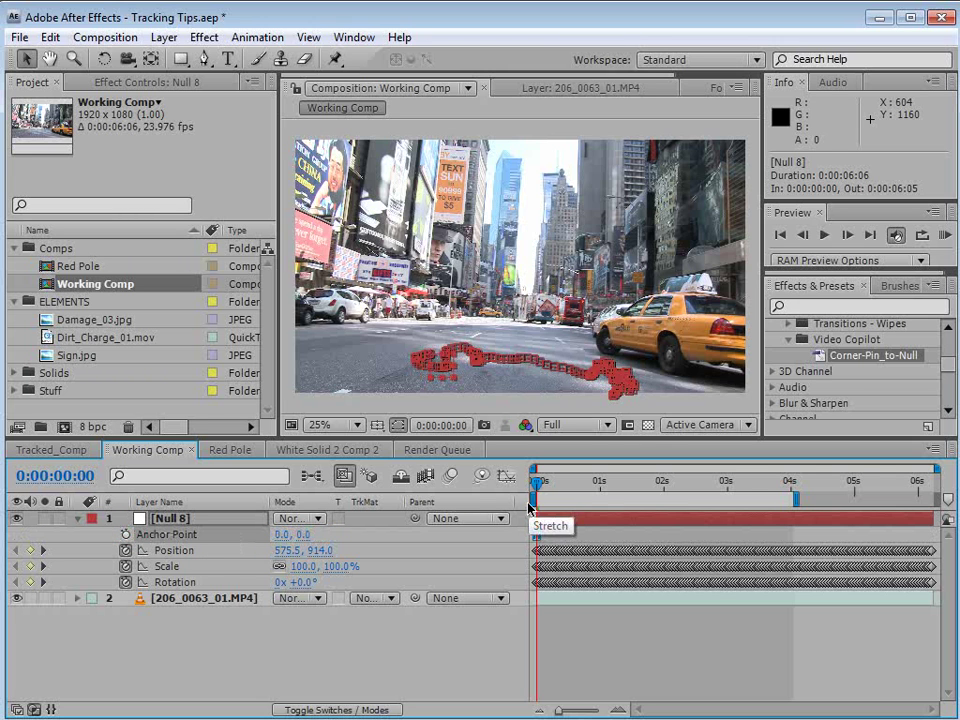
left_click(598, 634)
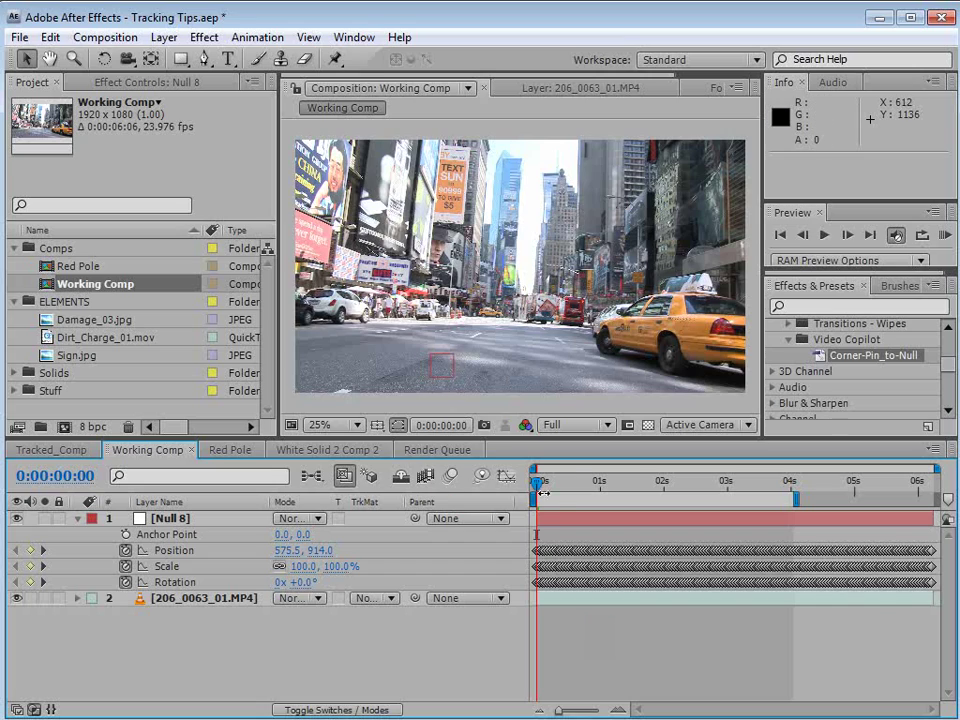
- Remove the null's Scale keyframes at frame 0:00:00:10, then return to the start of the timeline
left_click_drag(537, 483, 562, 484)
left_click(125, 567)
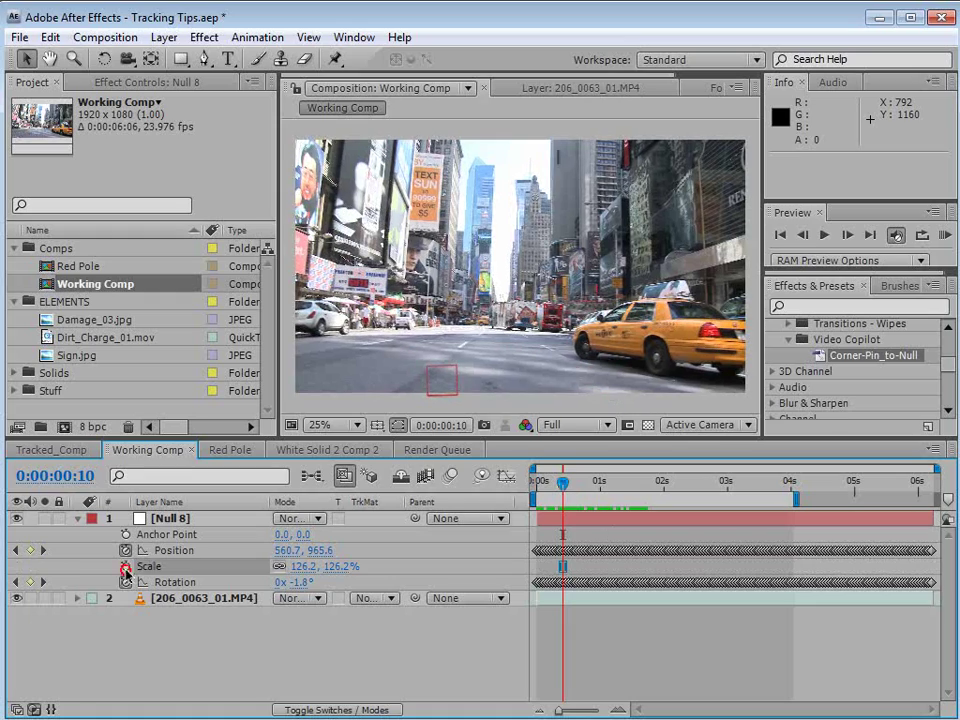
left_click(582, 624)
left_click_drag(570, 481, 536, 507)
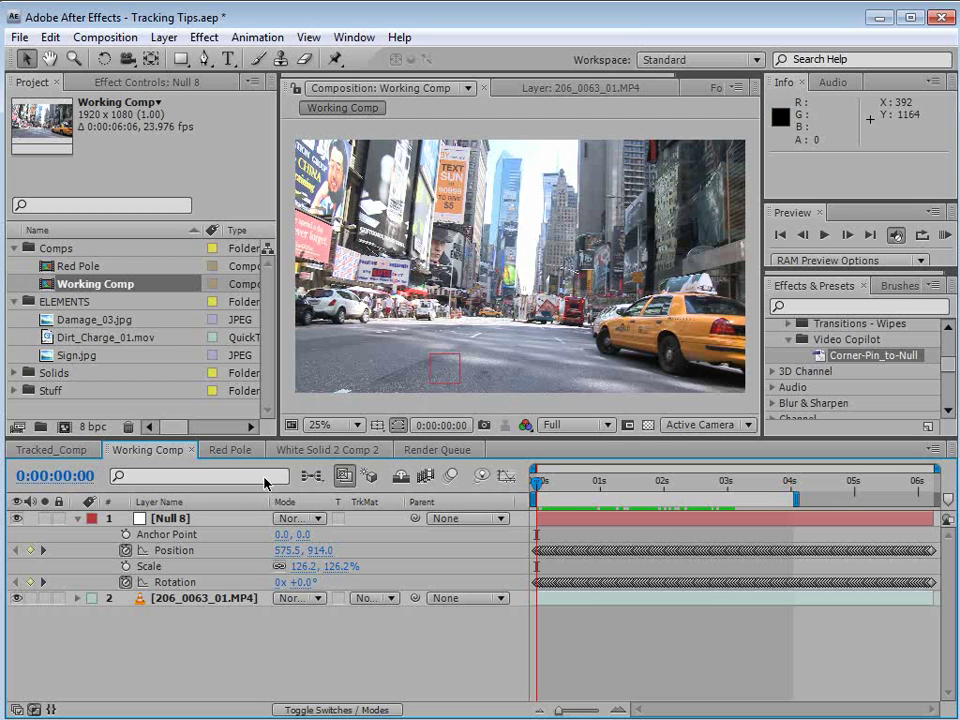
- Try to shift all of the null's Position keyframes by about 224, -92 px and check the motion along the timeline
left_click(196, 518)
left_click(196, 548)
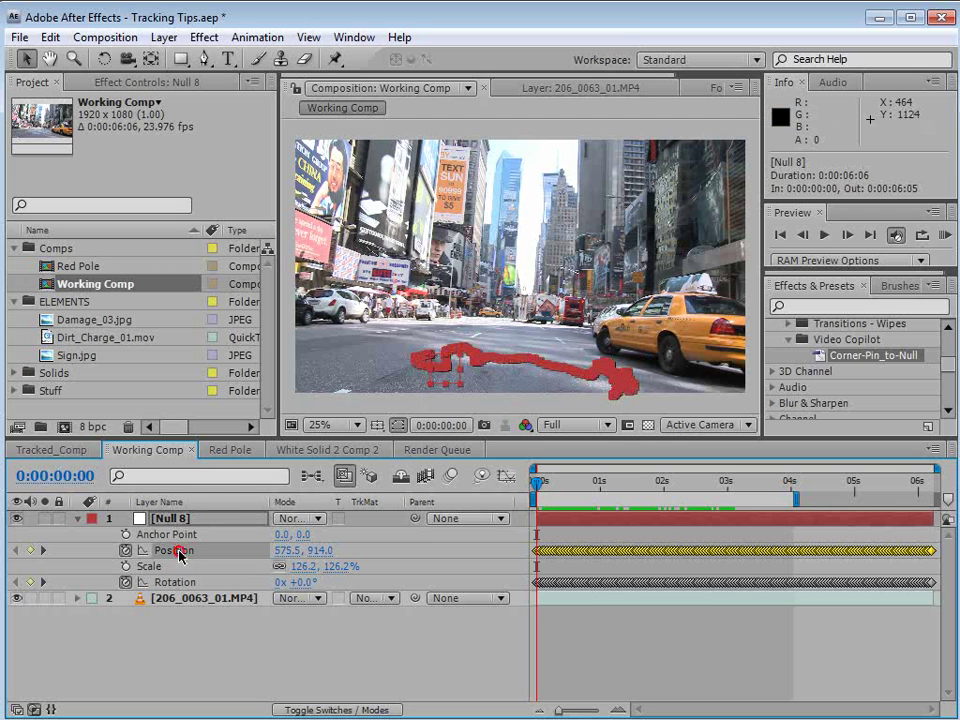
left_click_drag(456, 372, 512, 349)
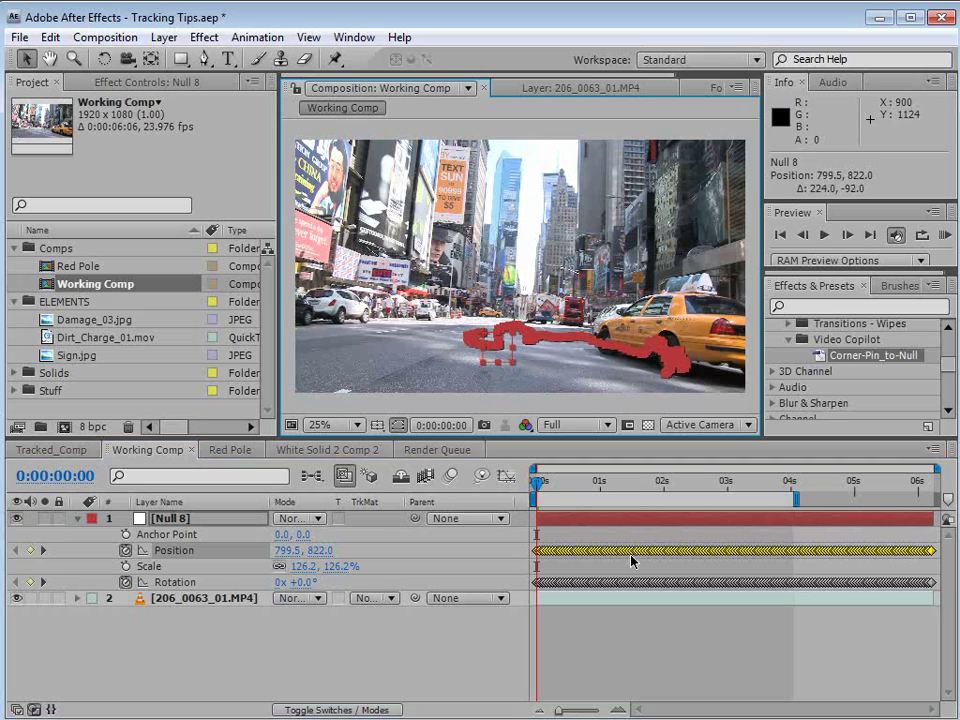
left_click(671, 658)
left_click_drag(548, 485, 602, 483)
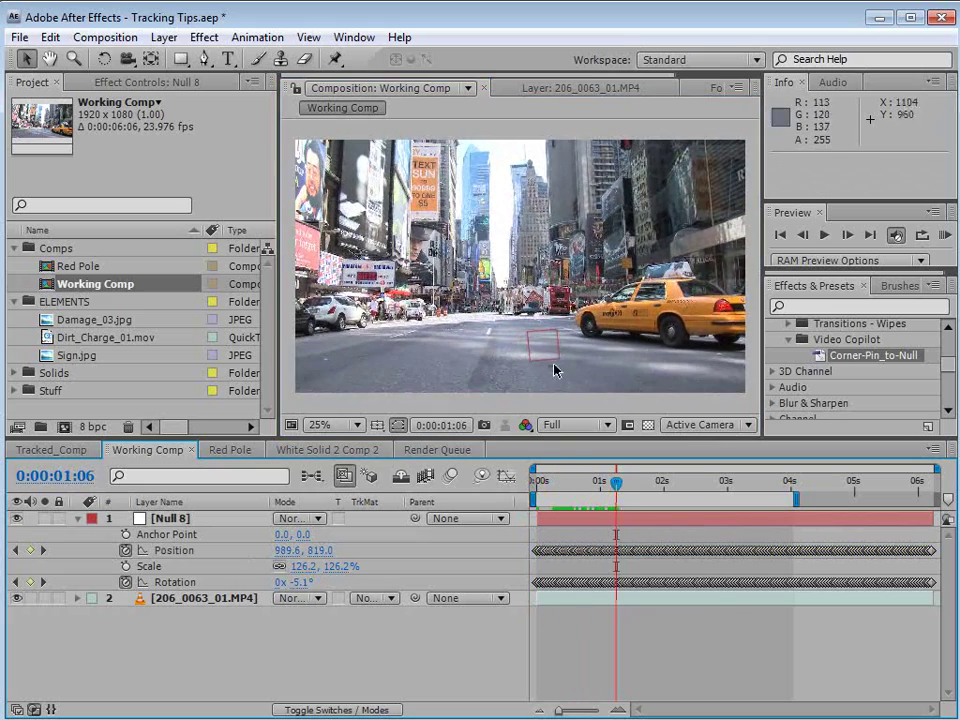
left_click_drag(616, 482, 527, 500)
key("ctrl+z")
left_click(197, 551)
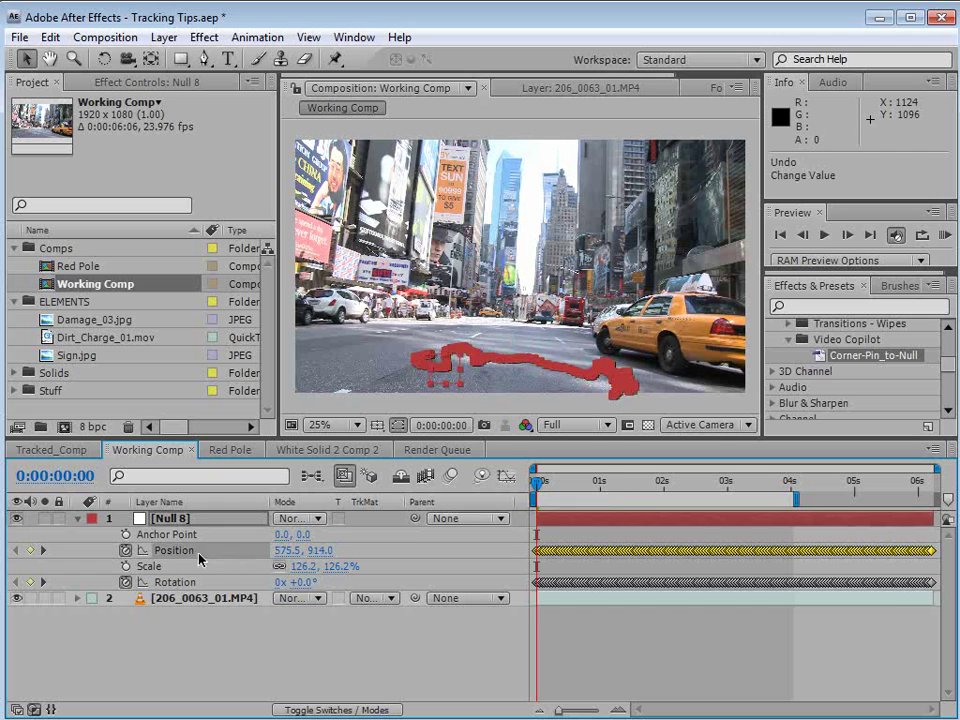
left_click(600, 642)
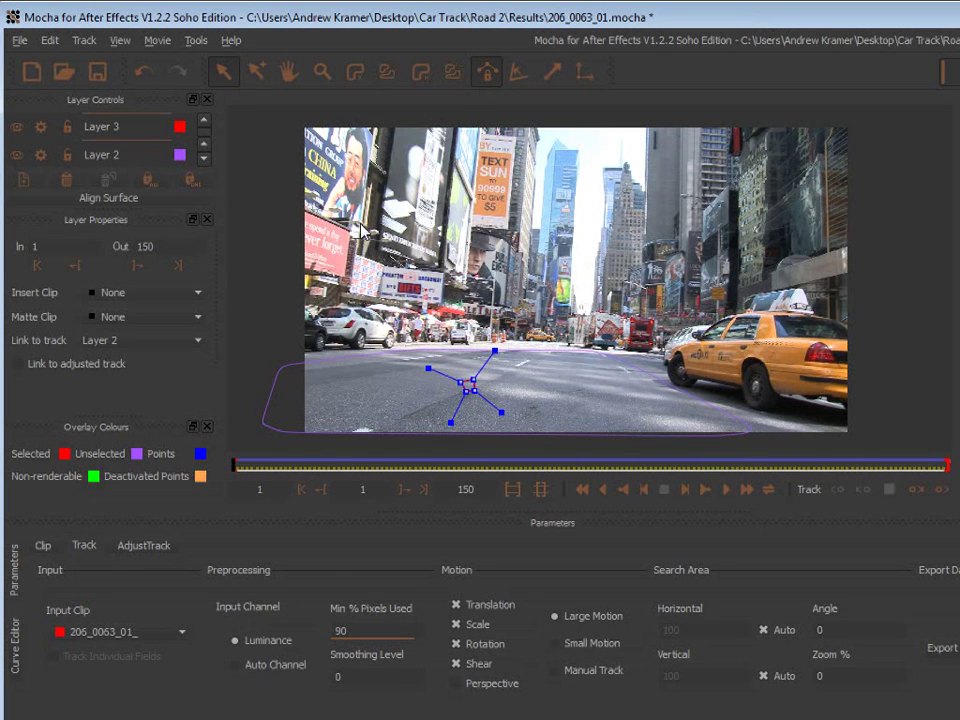
- In Mocha, delete the small pole-position shape on the road
left_click(511, 376)
left_click(465, 390)
left_click(489, 376)
left_click(466, 385)
key("Delete")
- Select the large road shape and copy its tracking data to the clipboard in After Effects CS4 Corner Pin Data format
left_click(408, 349)
left_click_drag(253, 470, 216, 478)
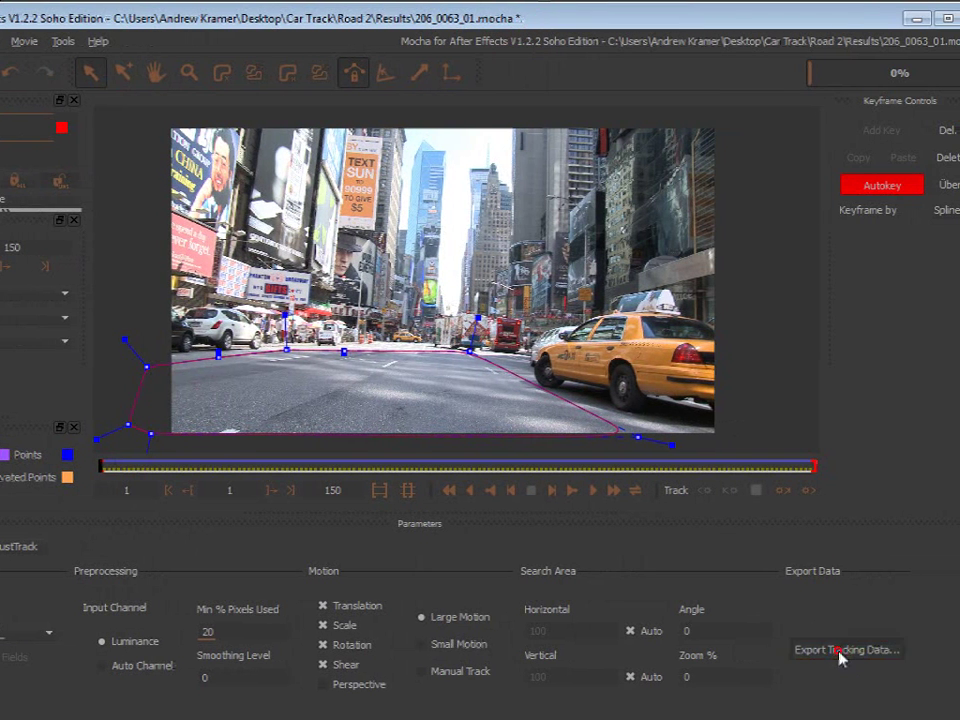
left_click(840, 655)
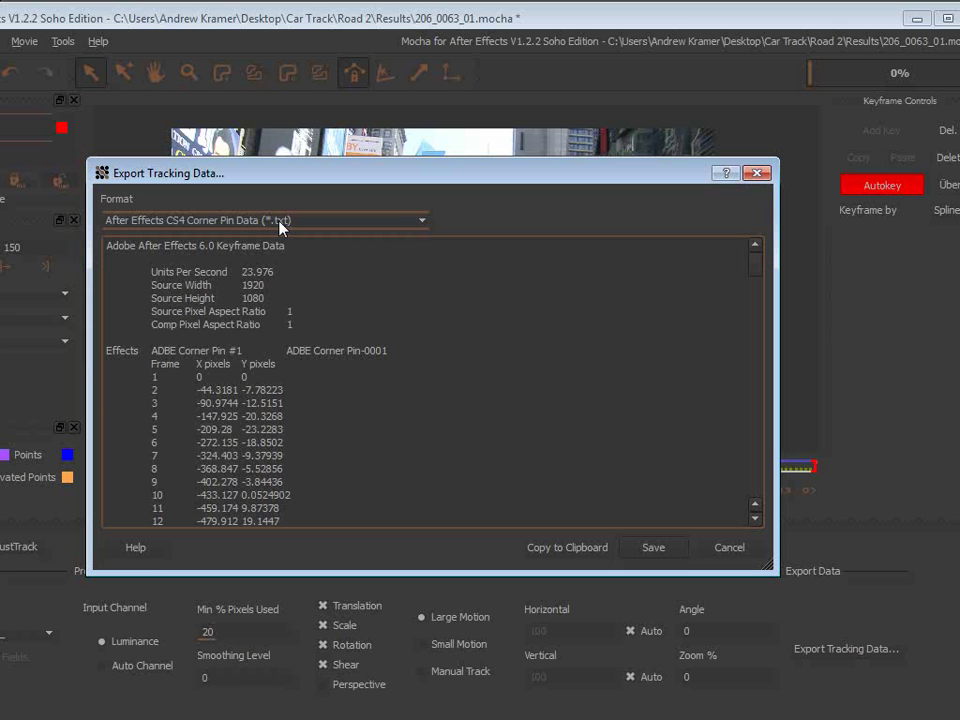
left_click(562, 548)
- In After Effects, add a 1920 x 1080 px solid in magenta (FF00EA) to the Working Comp
key("alt+Tab")
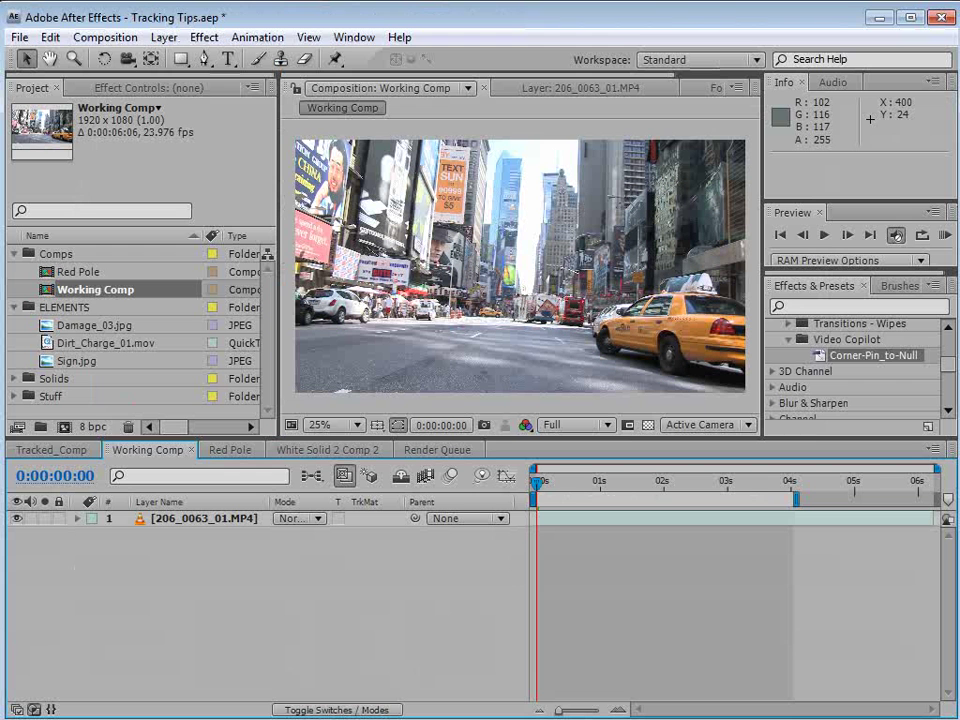
left_click(164, 37)
mouse_move(170, 58)
left_click(512, 79)
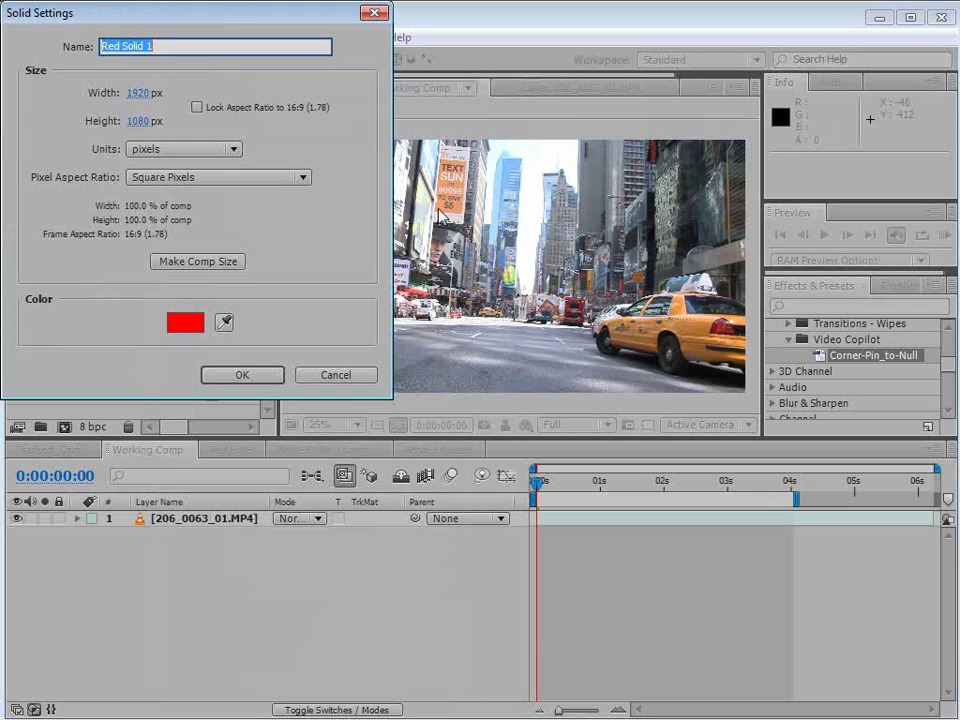
left_click(182, 330)
left_click_drag(403, 517, 396, 422)
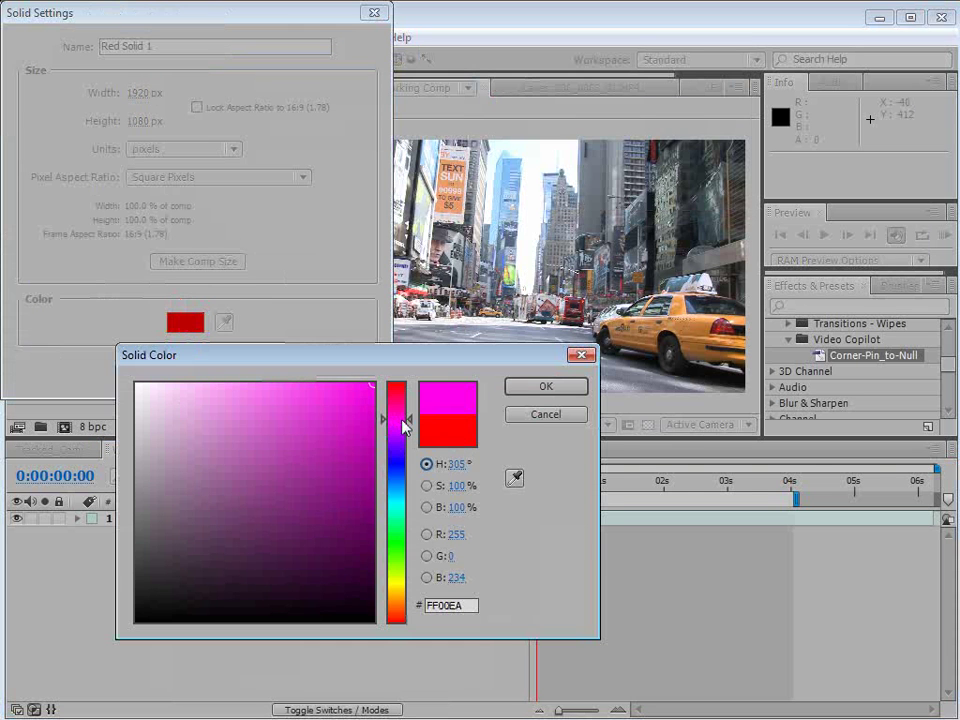
left_click(516, 390)
left_click(251, 383)
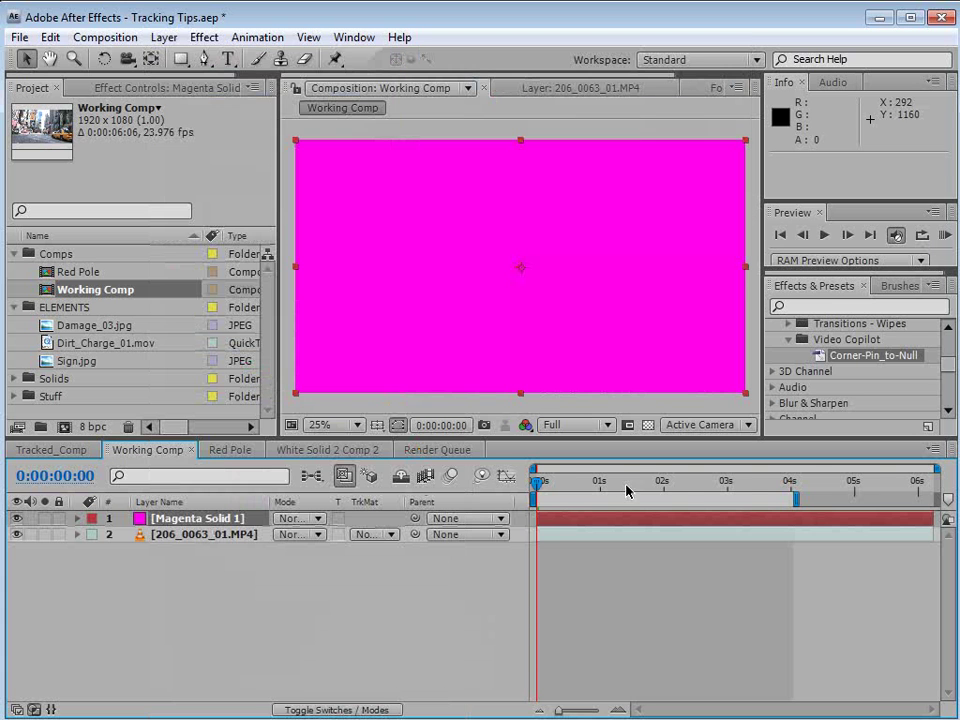
- Paste the corner pin tracking data onto the magenta solid and display its Corner Pin effect and keyframes
left_click(47, 37)
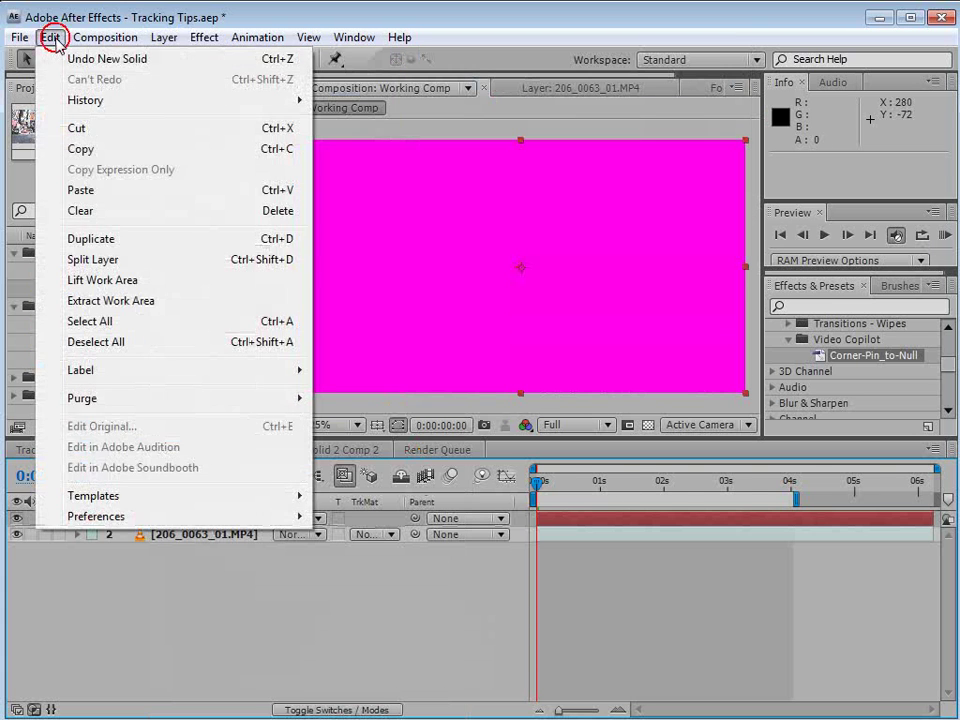
left_click(74, 191)
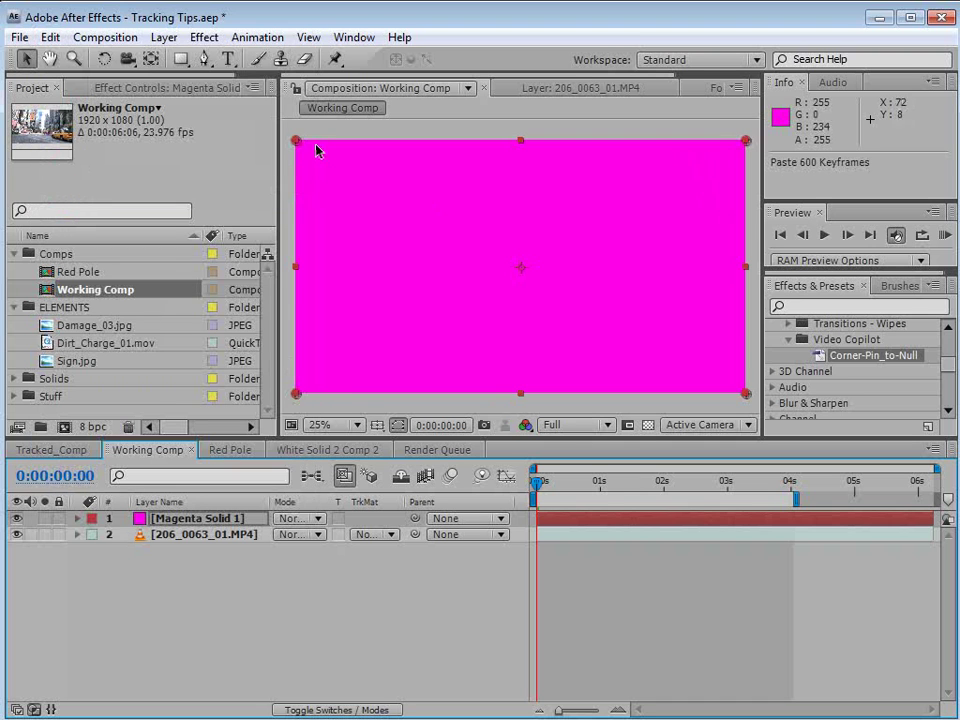
left_click(120, 88)
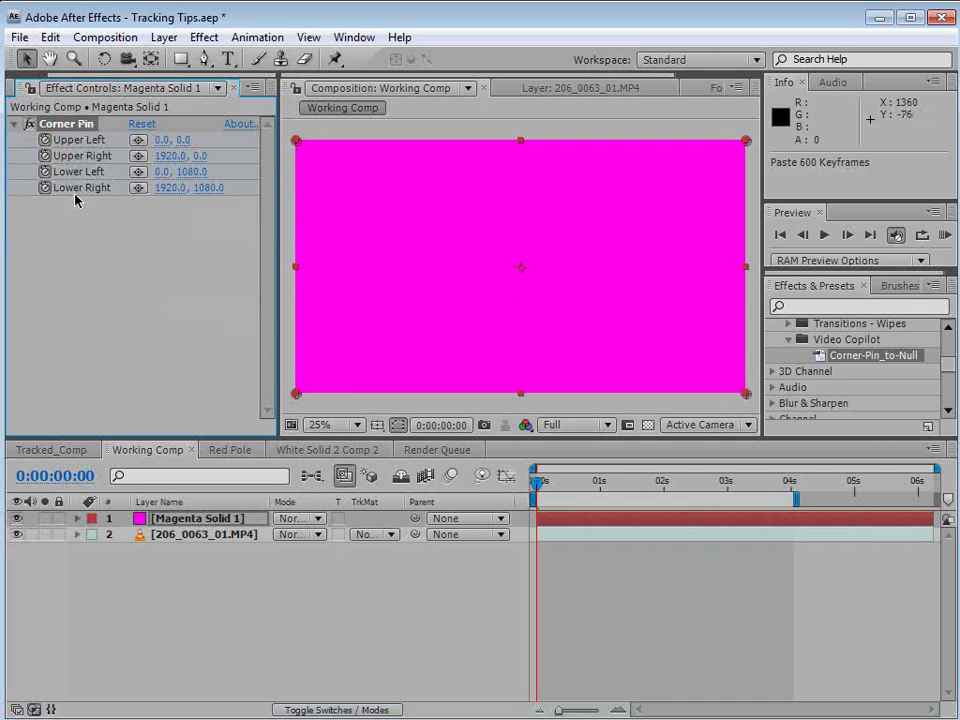
left_click(568, 520)
key("u")
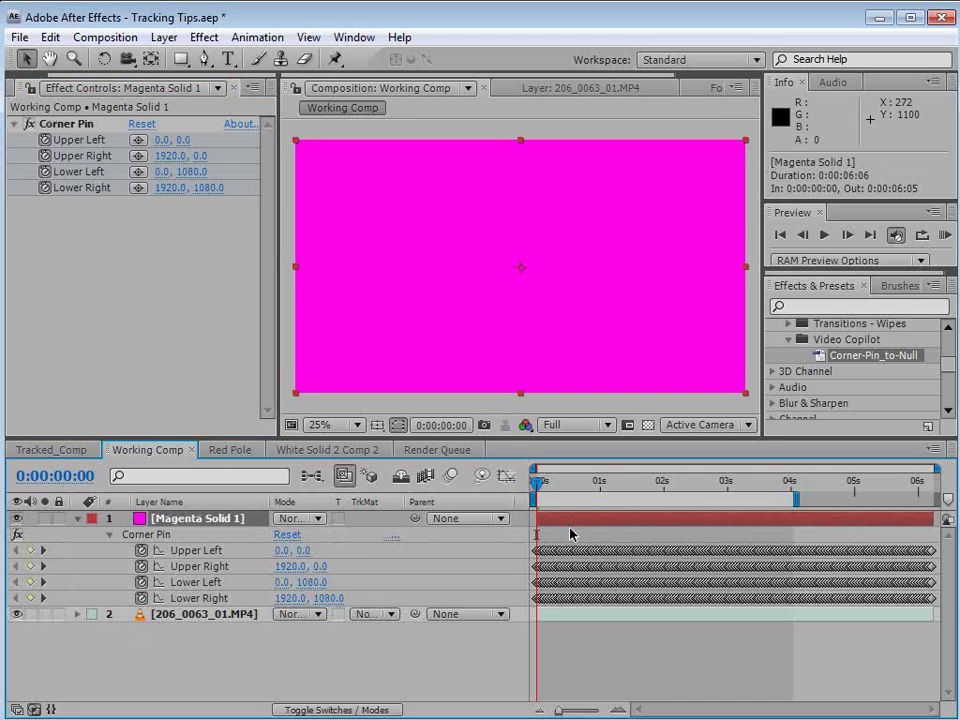
- Check the magenta solid's corner-pinned motion along the timeline and compare it with the footage beneath
left_click(563, 681)
left_click(572, 481)
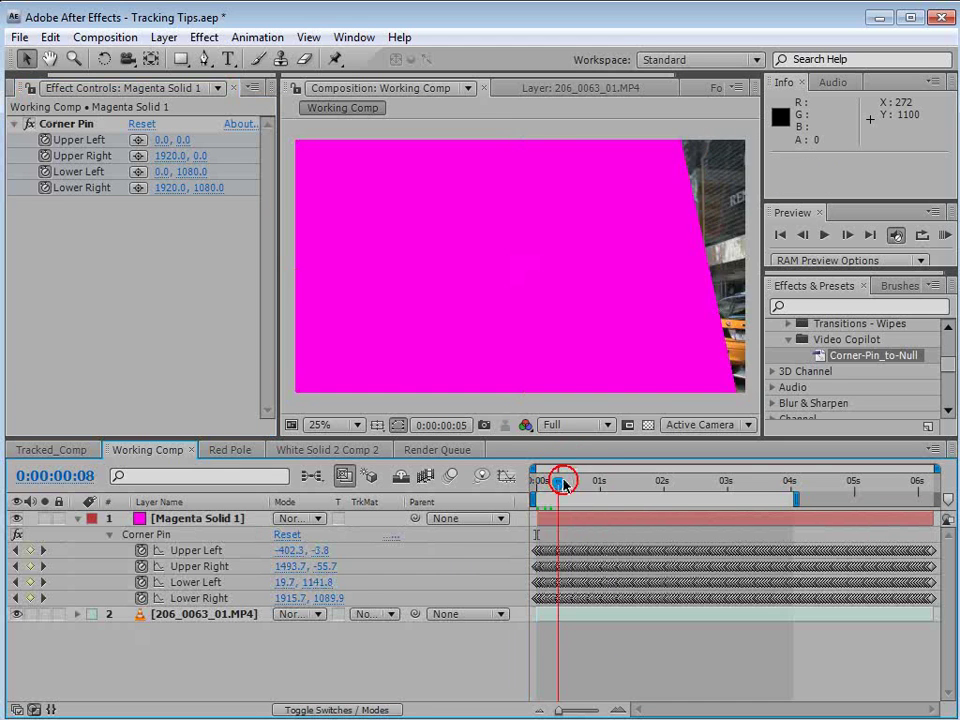
left_click_drag(574, 484, 532, 486)
left_click(366, 197)
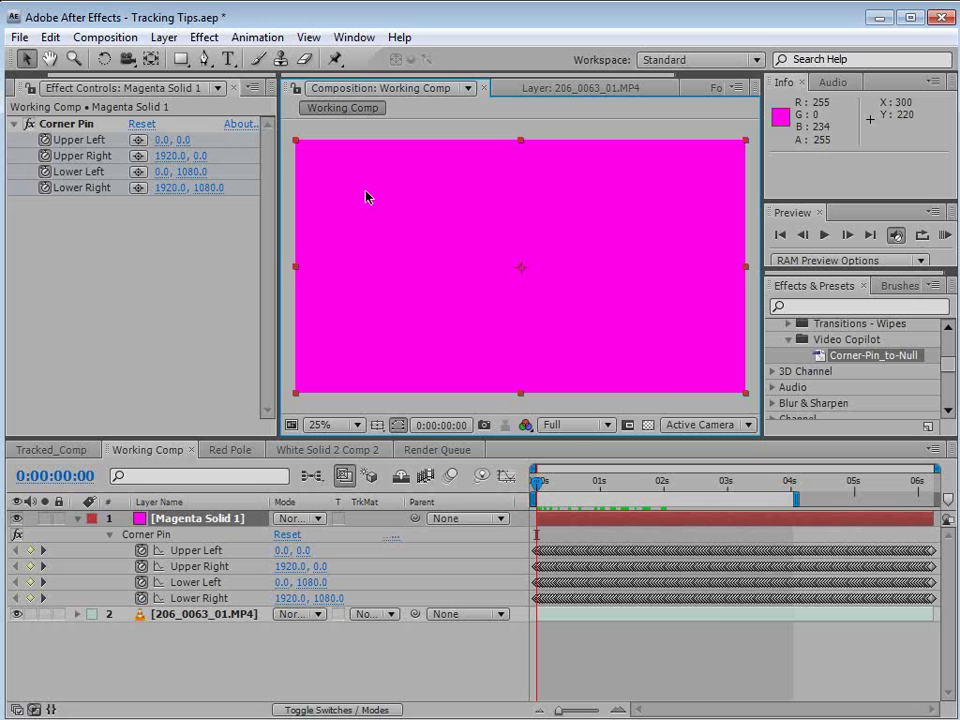
left_click(77, 519)
left_click(16, 518)
left_click(16, 518)
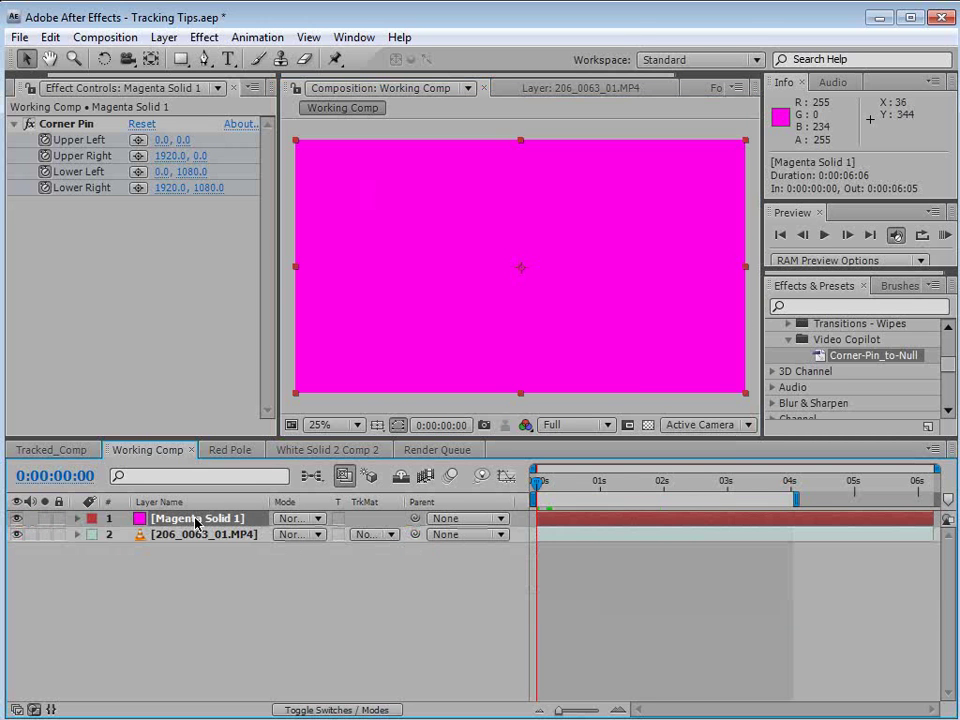
- Pre-compose the magenta solid as "Tracking Comp", leaving all attributes in the Working Comp
left_click(165, 38)
left_click(212, 708)
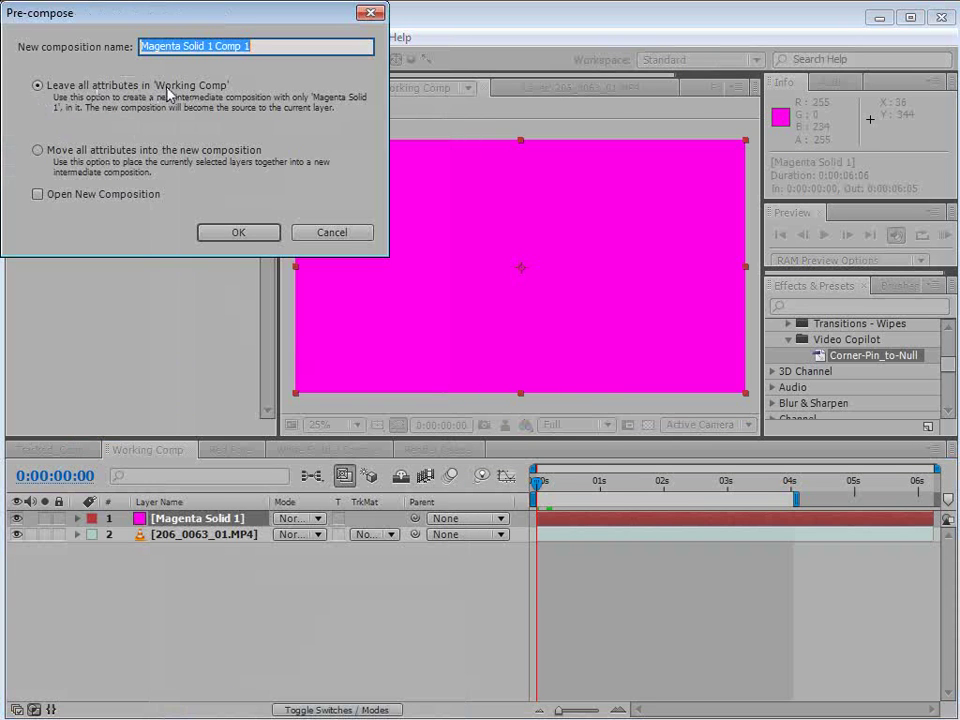
left_click_drag(117, 27, 291, 204)
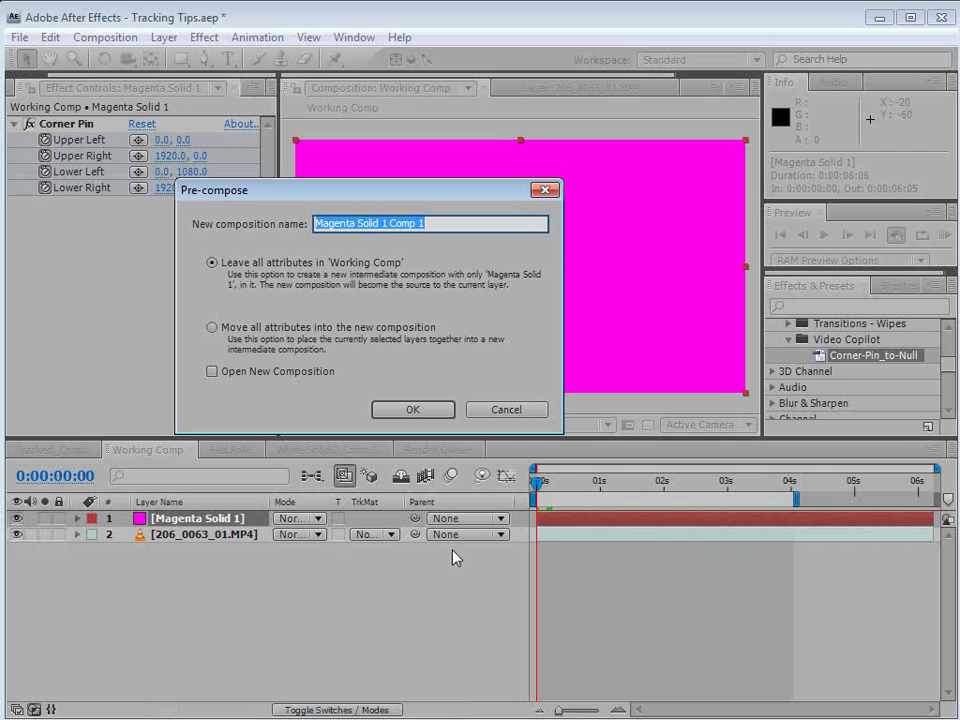
type("Tracking Comp")
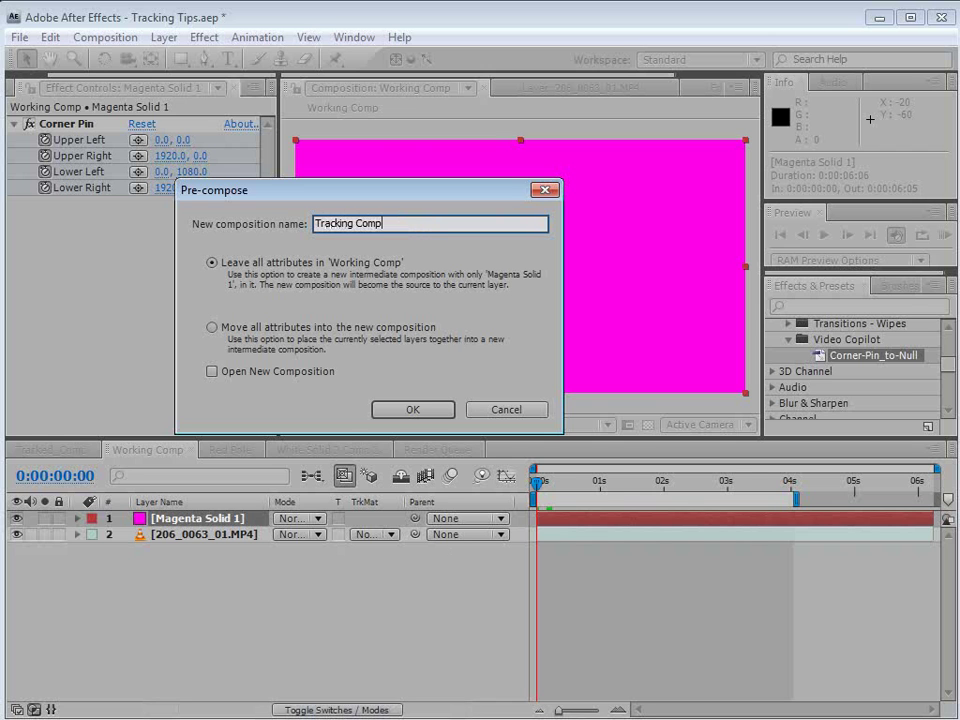
left_click(412, 412)
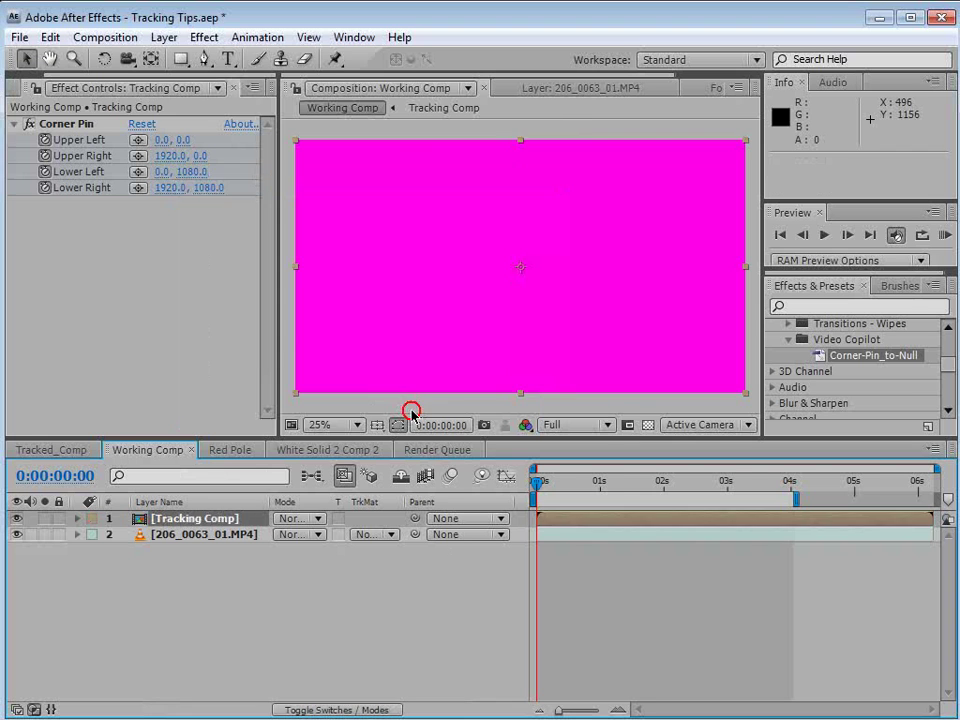
- Copy the 206_0063_01.MP4 layer from the Working Comp into the Tracking Comp
left_click(187, 538)
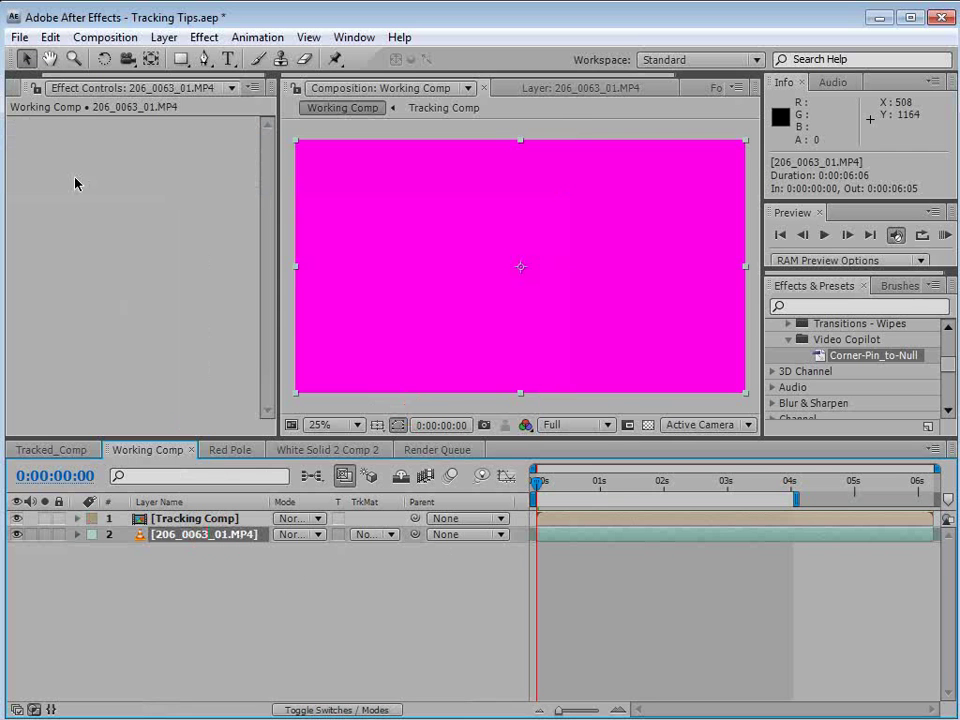
left_click(49, 37)
left_click(84, 150)
left_click(249, 619)
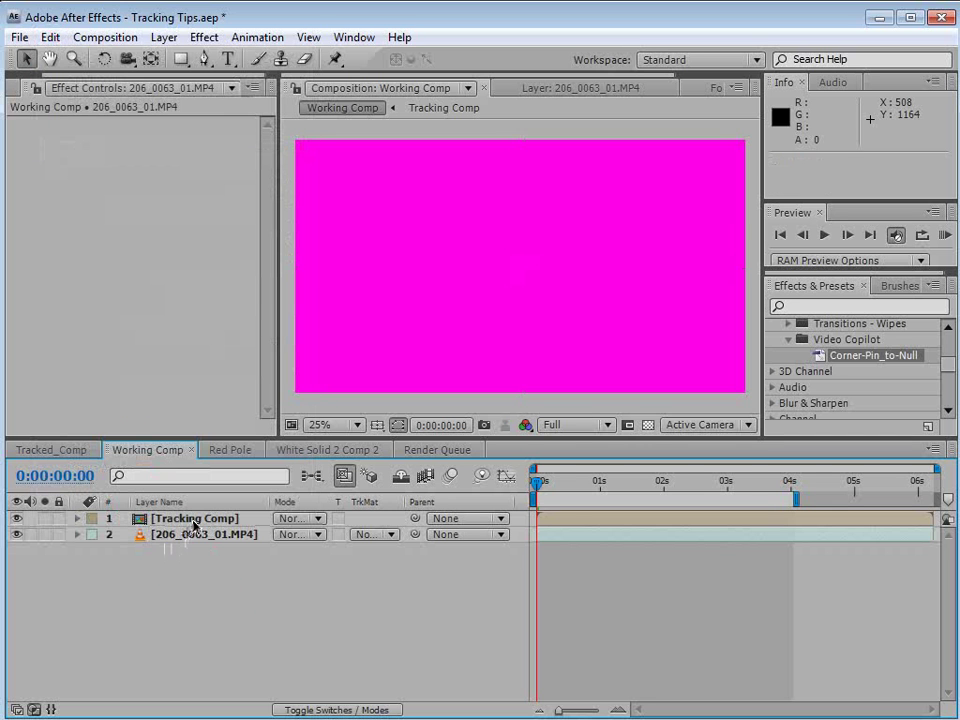
double_click(195, 522)
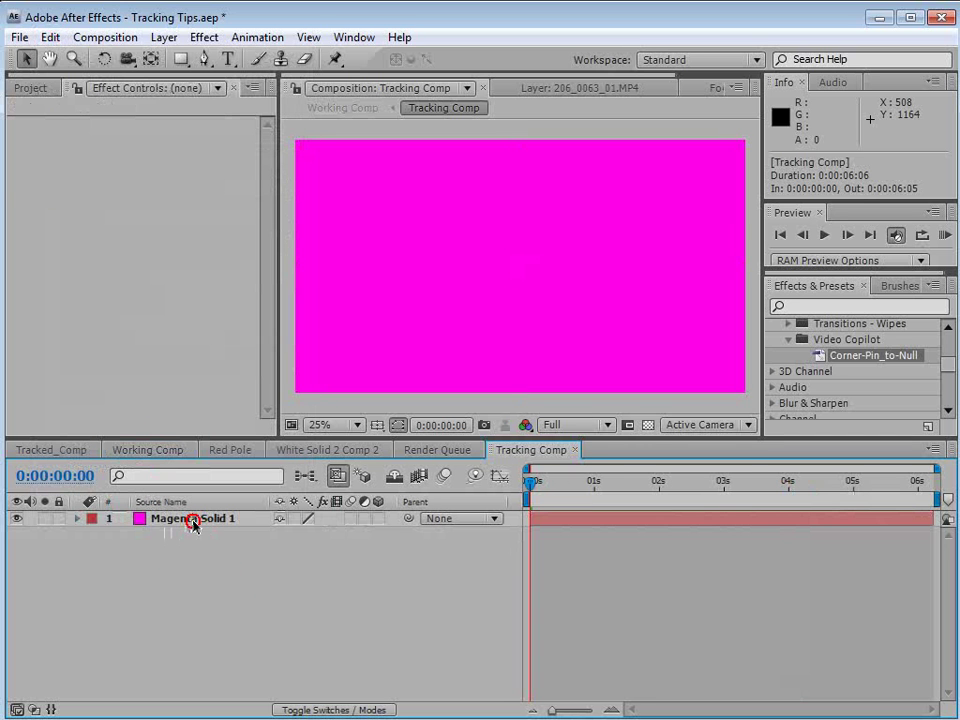
left_click(49, 37)
left_click(94, 193)
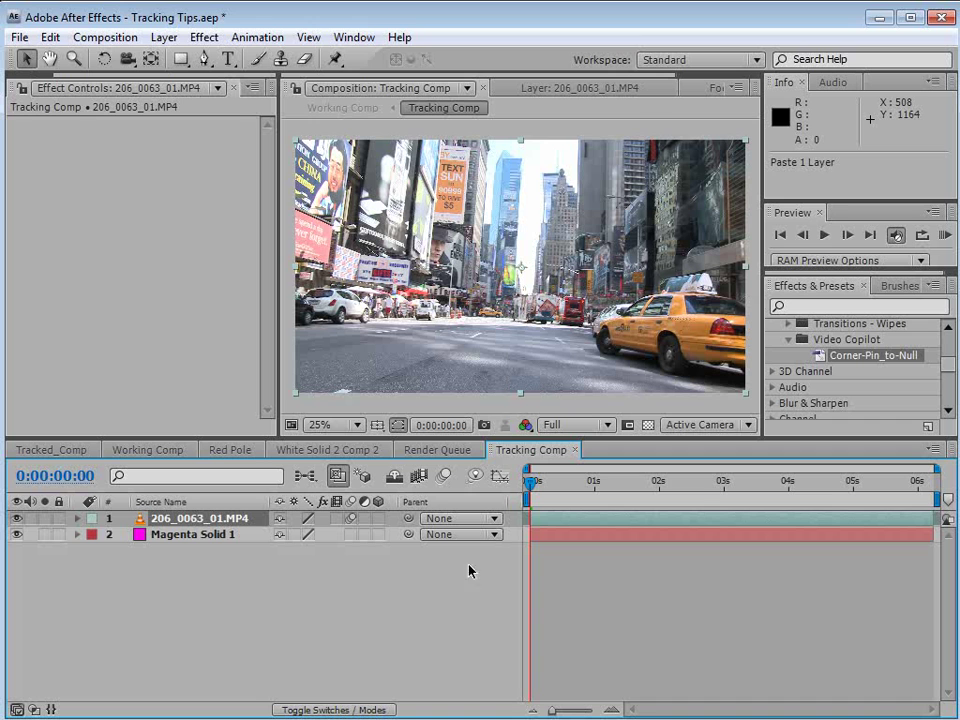
- Enlarge the timeline area and make the 206_0063_01.MP4 layer in the Tracking Comp a guide layer
left_click_drag(373, 437, 367, 391)
right_click(537, 474)
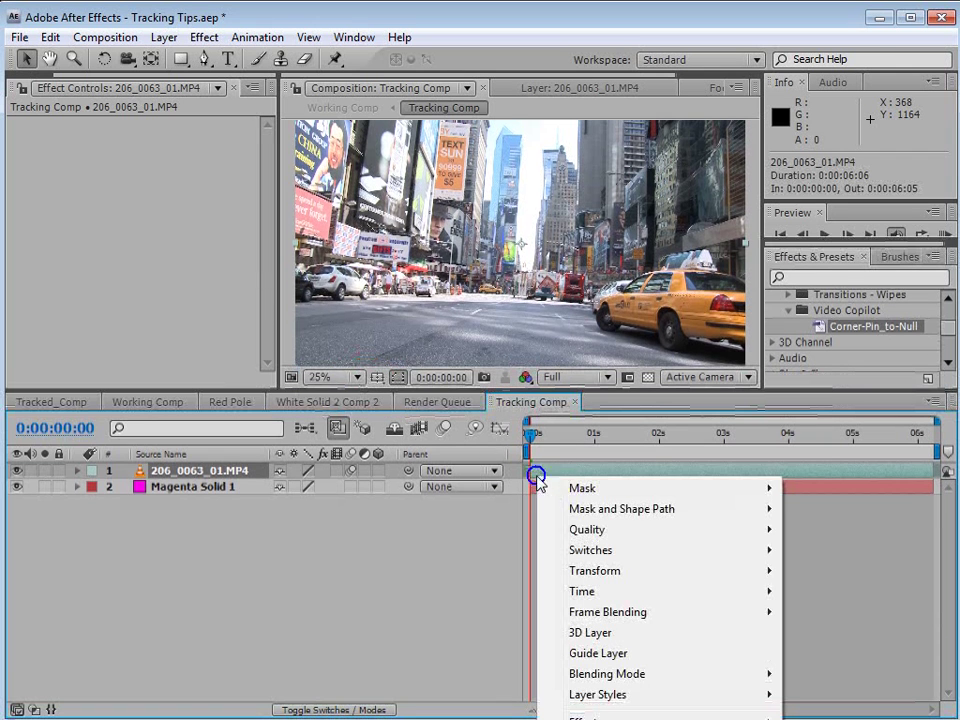
left_click(618, 655)
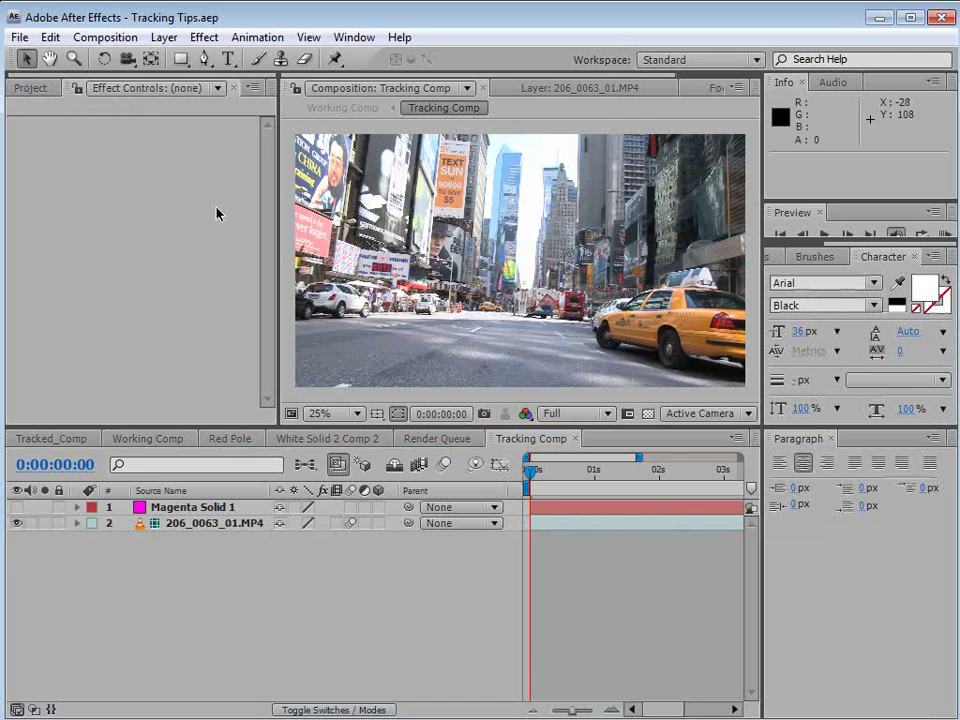
- Add the two-line text "DANGER AHEAD" in the Tracking Comp, enlarge it and place it over the road
left_click(228, 58)
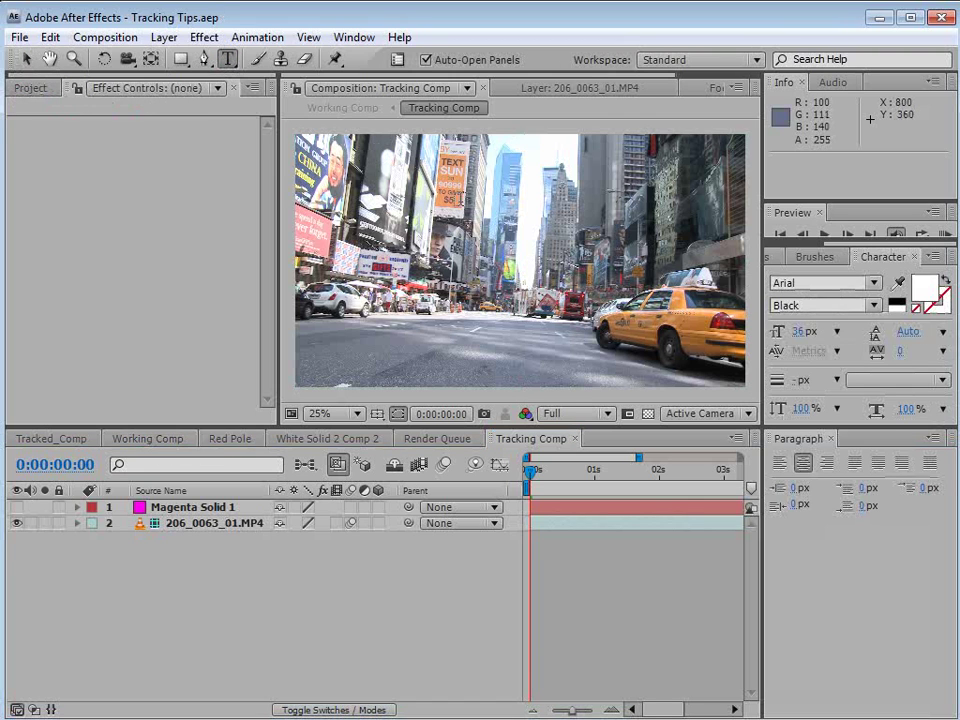
left_click(426, 299)
type("DANGER")
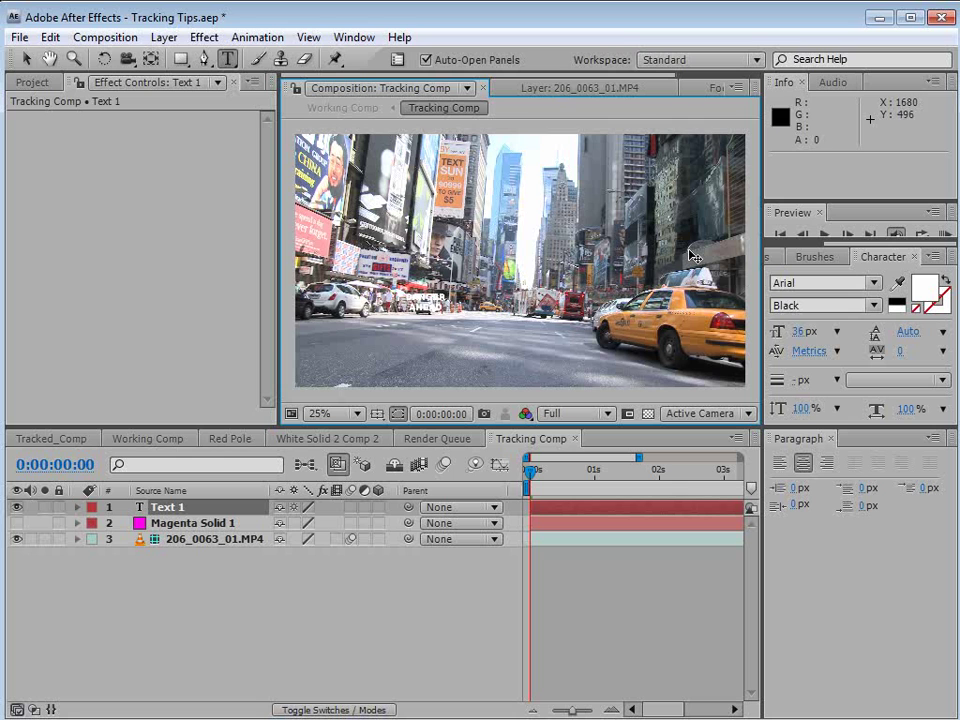
left_click(26, 58)
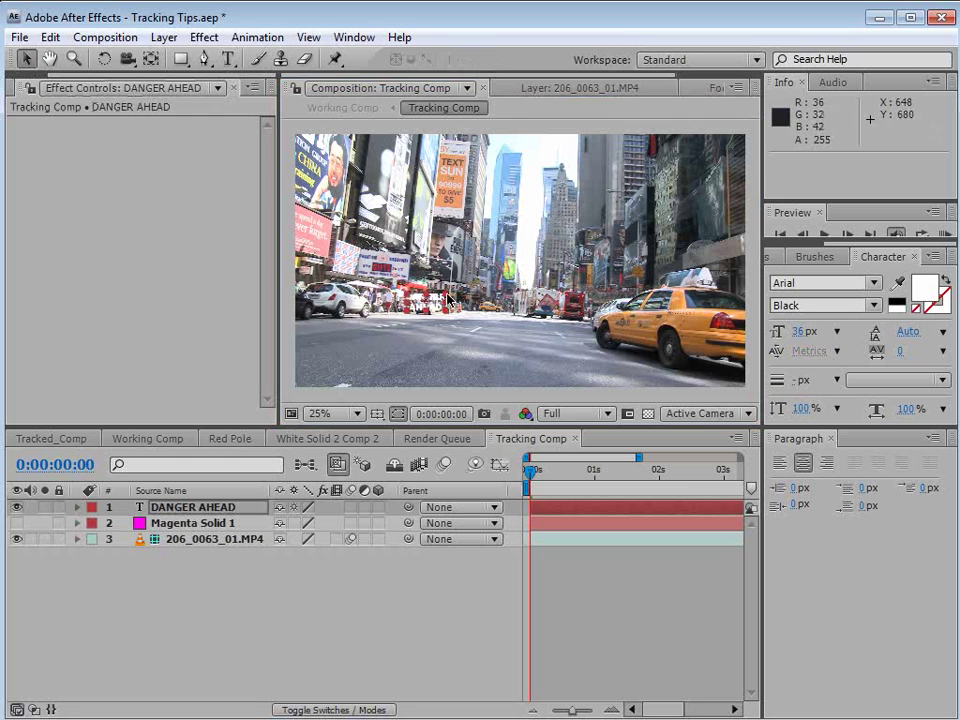
left_click_drag(446, 293, 571, 342)
- Make the DANGER AHEAD layer 3D and tilt it back to an X orientation of about 288° to lie on the road
left_click(378, 507)
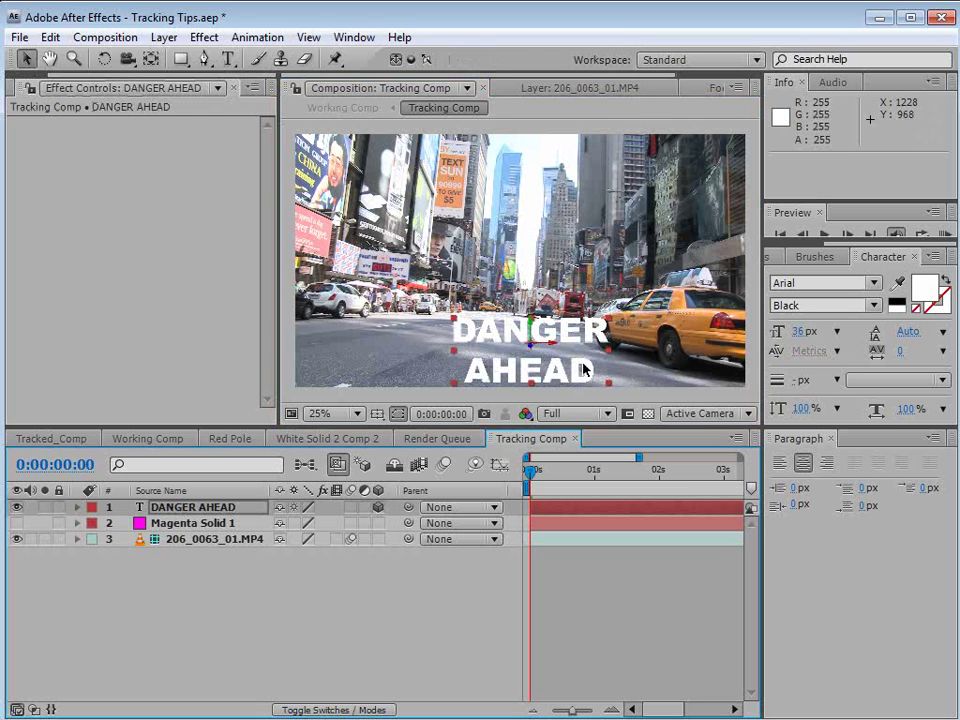
key("w")
left_click_drag(542, 346, 530, 325)
- Add a camera with a wide-angle lens preset to the Tracking Comp
left_click(164, 37)
mouse_move(180, 60)
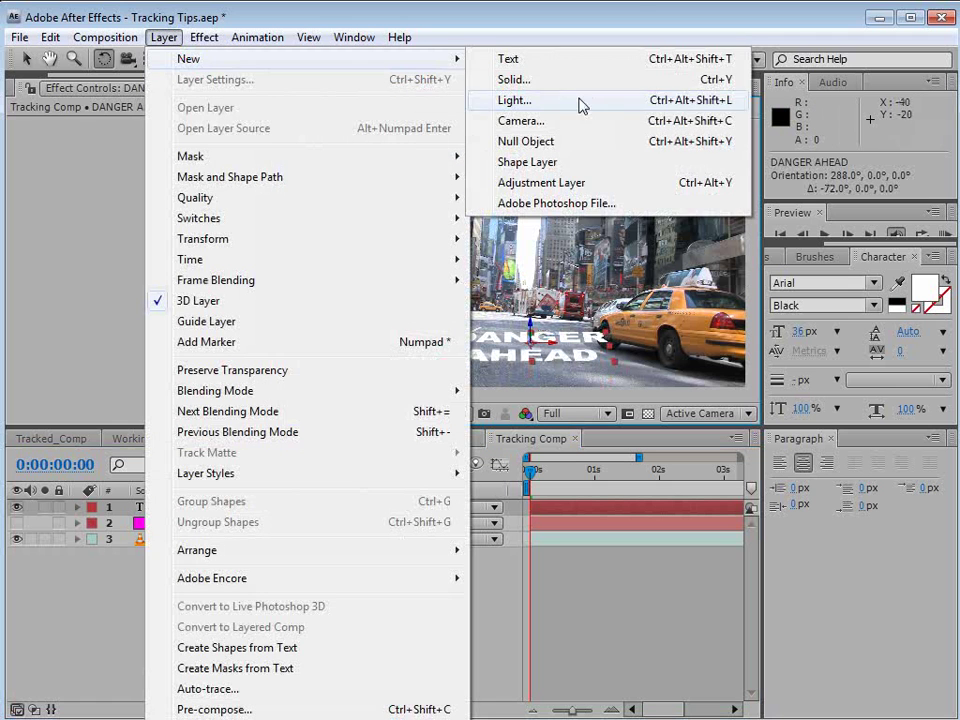
left_click(557, 121)
left_click(444, 100)
left_click(381, 176)
left_click(492, 444)
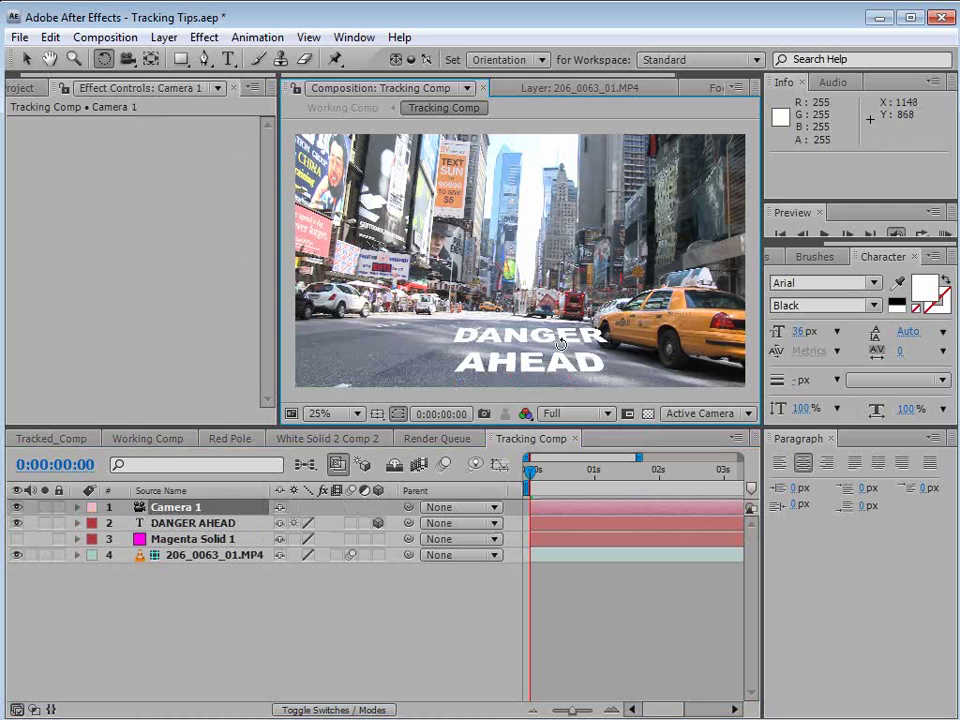
- Rotate and reposition the DANGER AHEAD text to match the road's perspective, with the camera zoom set to 790.7 pixels
left_click(189, 522)
left_click_drag(545, 344, 514, 389)
key("v")
left_click_drag(601, 355, 574, 354)
key("w")
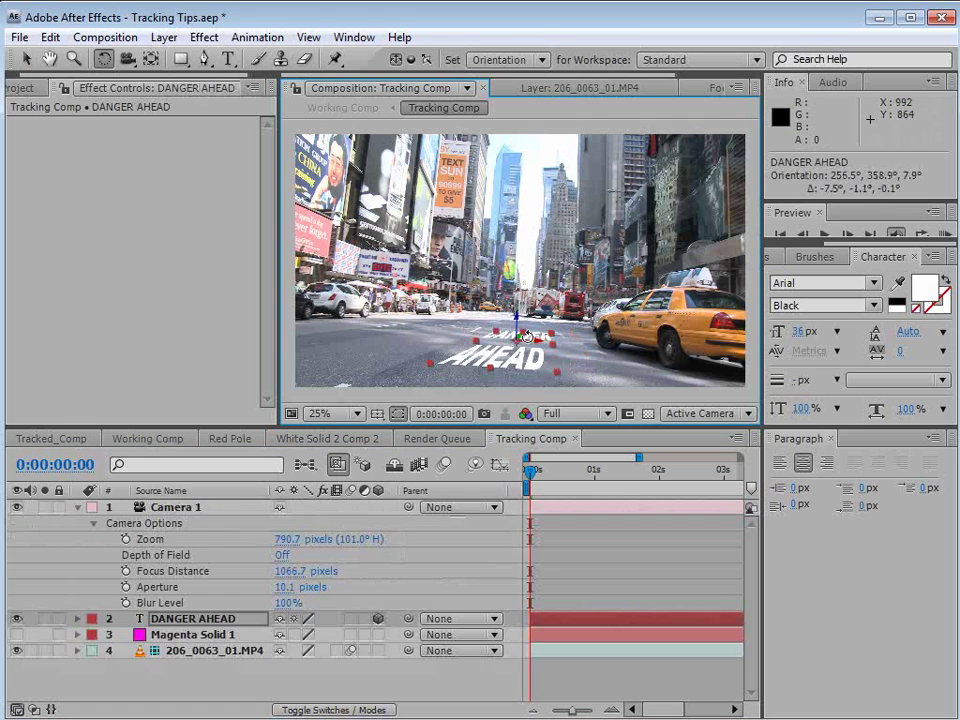
left_click(597, 560)
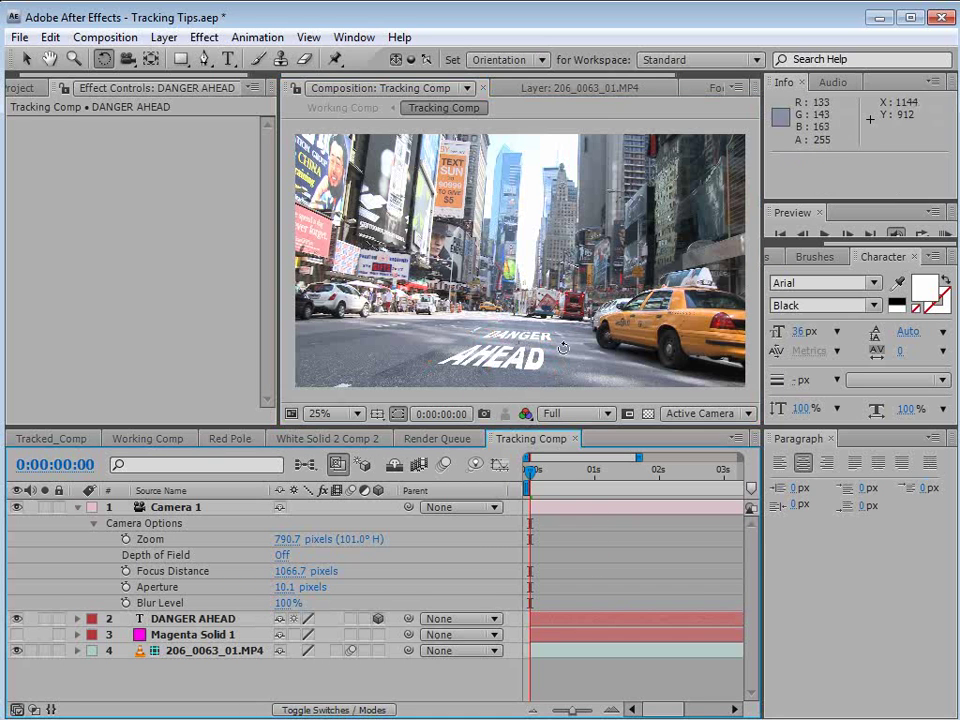
- Toggle the guide footage's visibility and scrub the Working Comp to check how the text follows the road
left_click(17, 651)
left_click(17, 651)
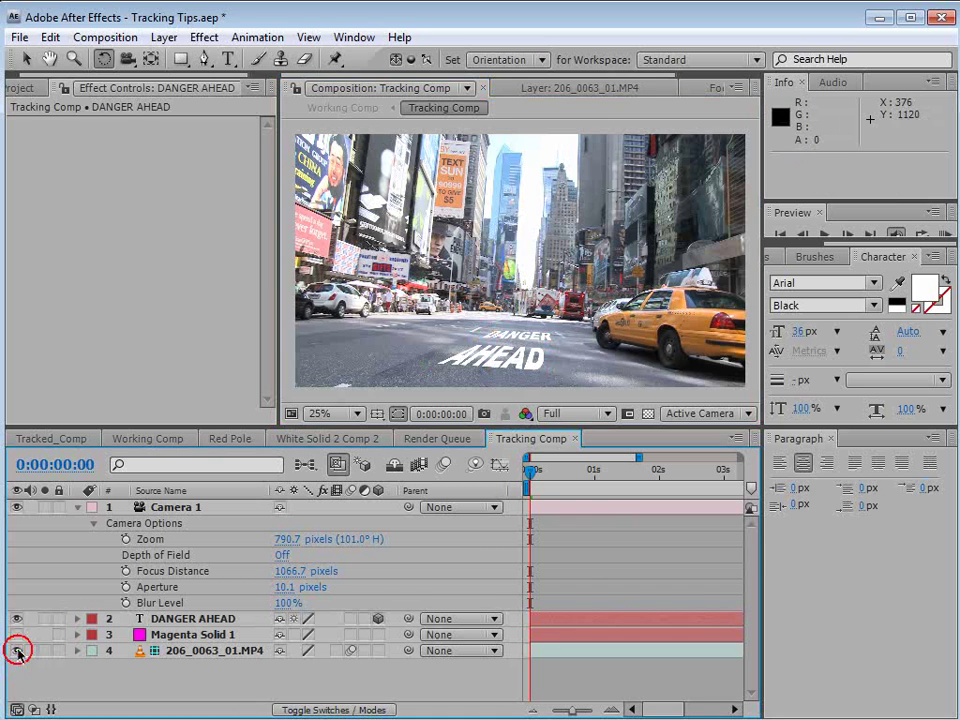
left_click(135, 439)
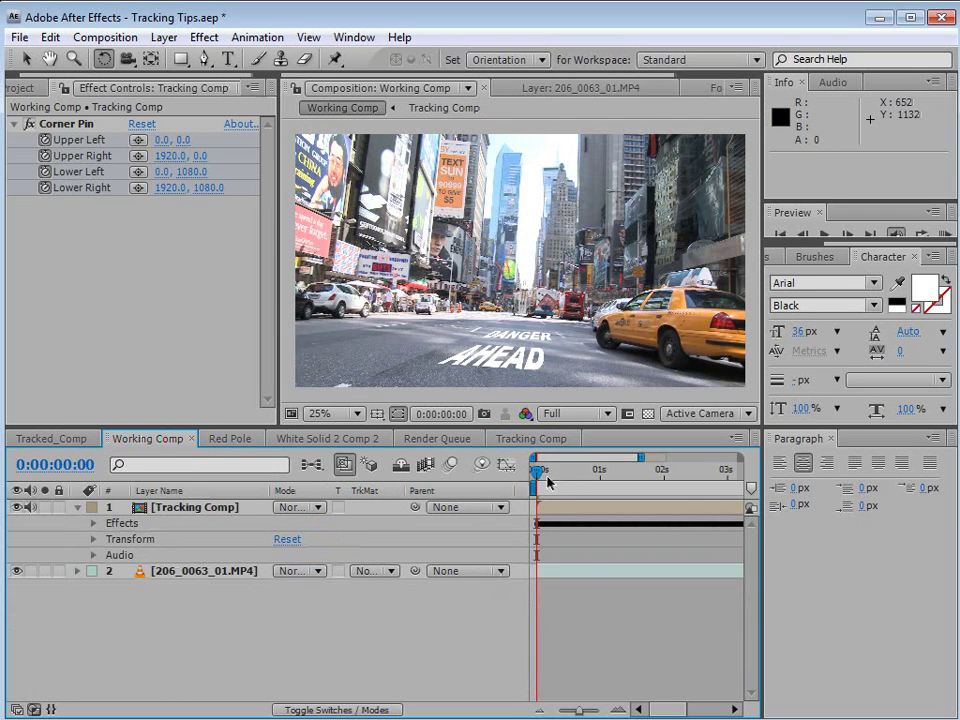
mouse_move(544, 478)
left_mouse_down()
mouse_move(633, 478)
mouse_move(532, 493)
left_mouse_up()
- Set the Tracking Comp layer's blending mode to Overlay and its opacity to 74%
left_click(295, 507)
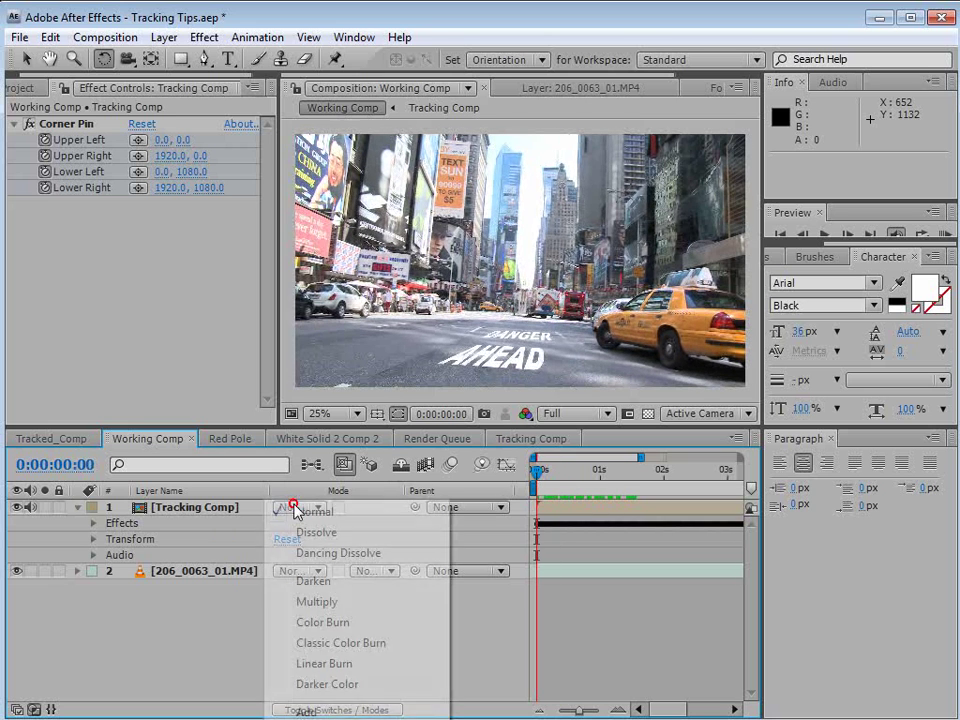
left_click(295, 719)
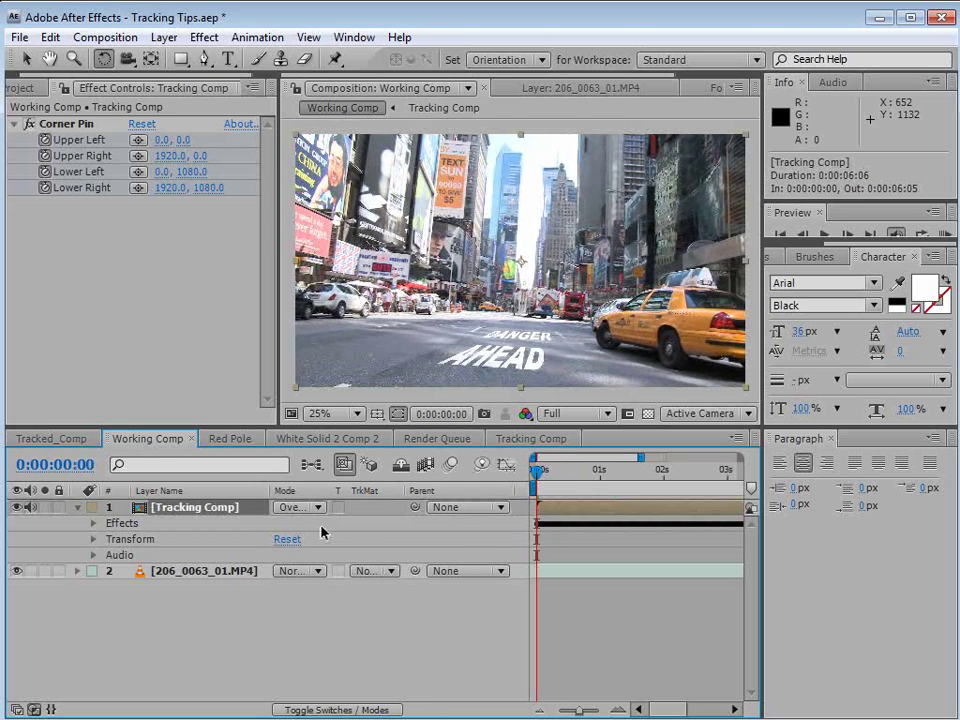
key("t")
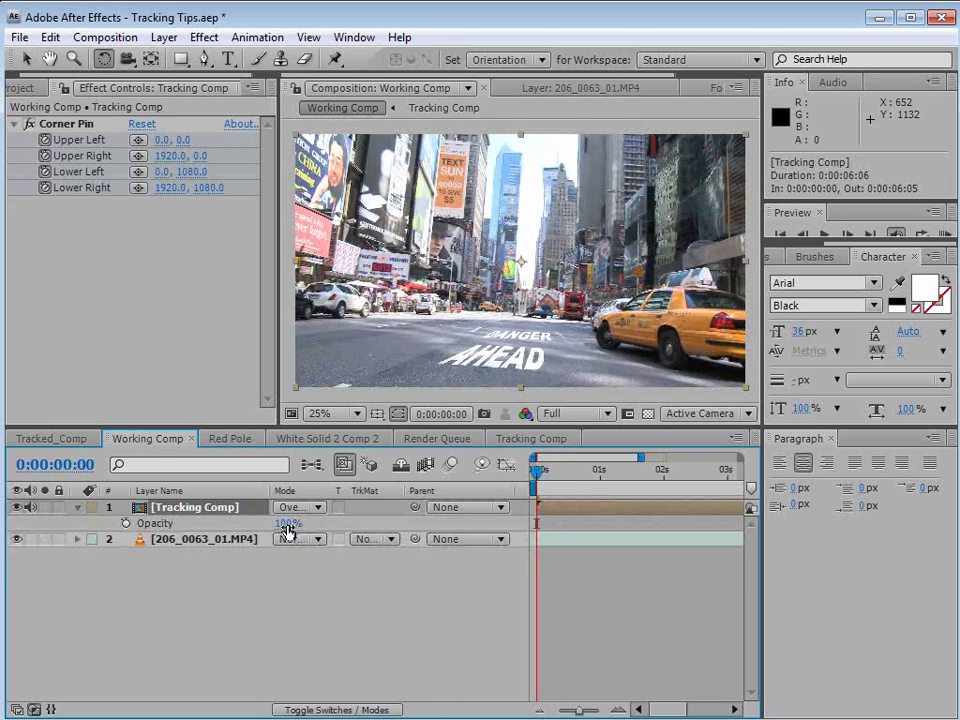
left_click_drag(288, 524, 266, 531)
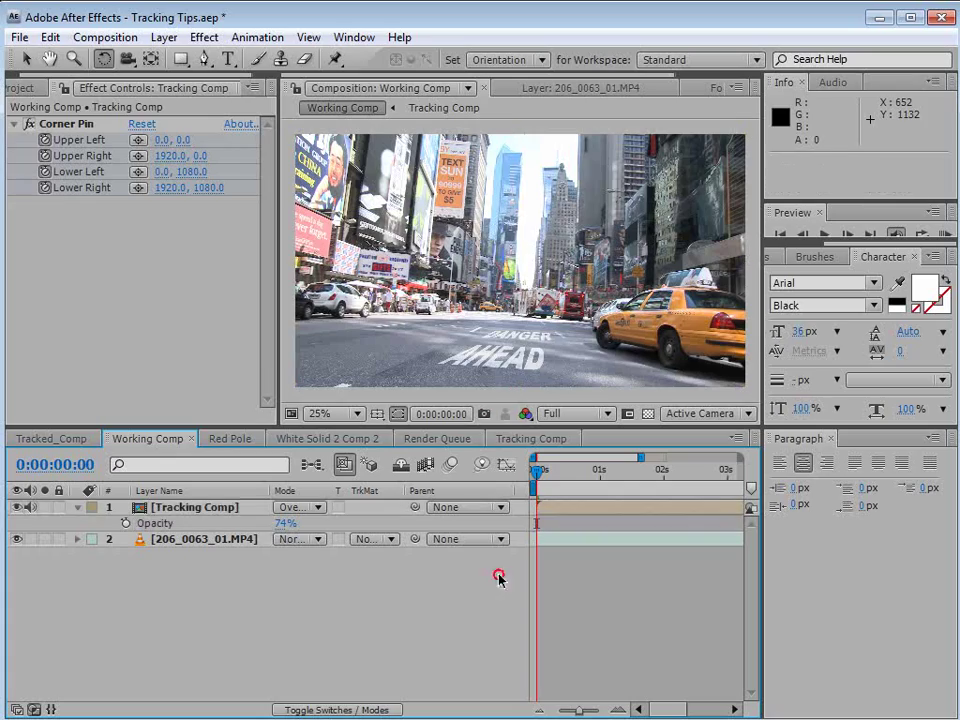
- Preview the Working Comp in an enlarged viewer and scrub it to check the text's motion on the road
key("grave")
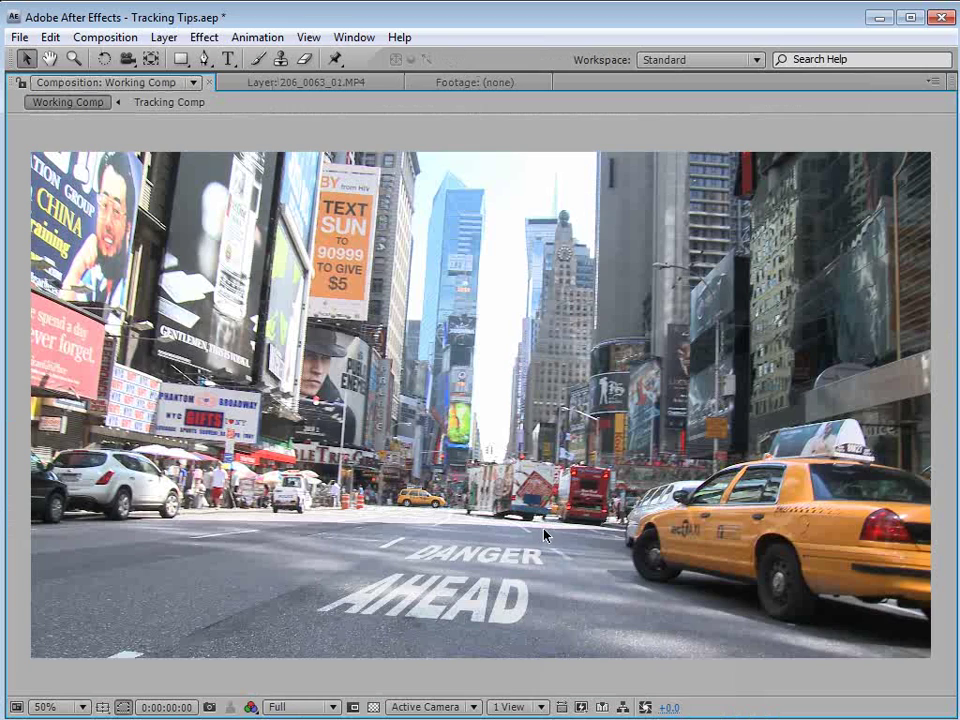
key("space")
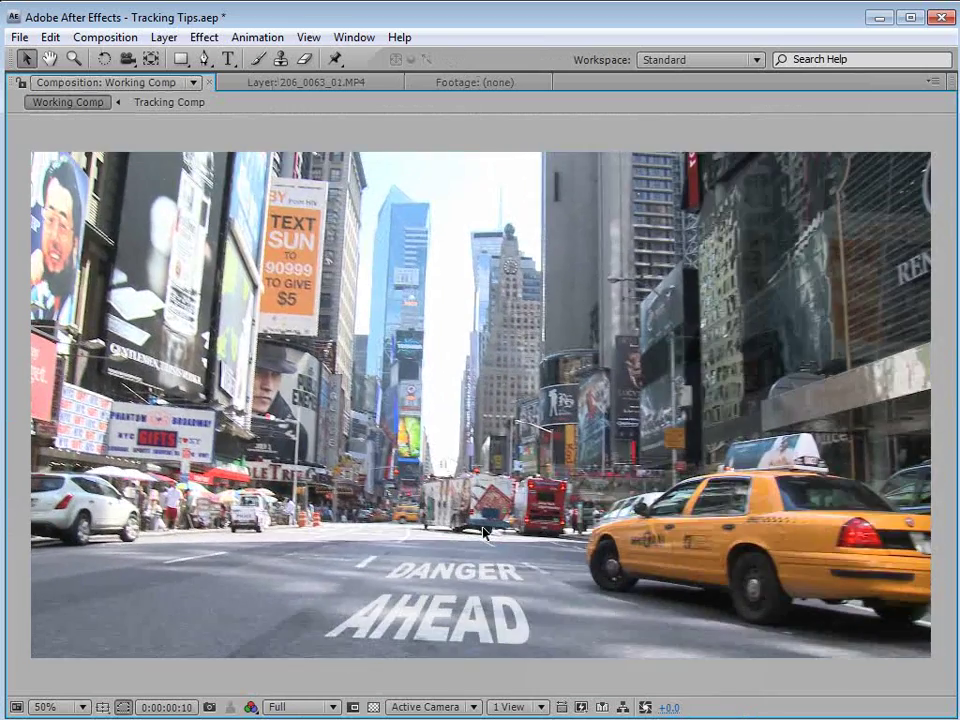
key("grave")
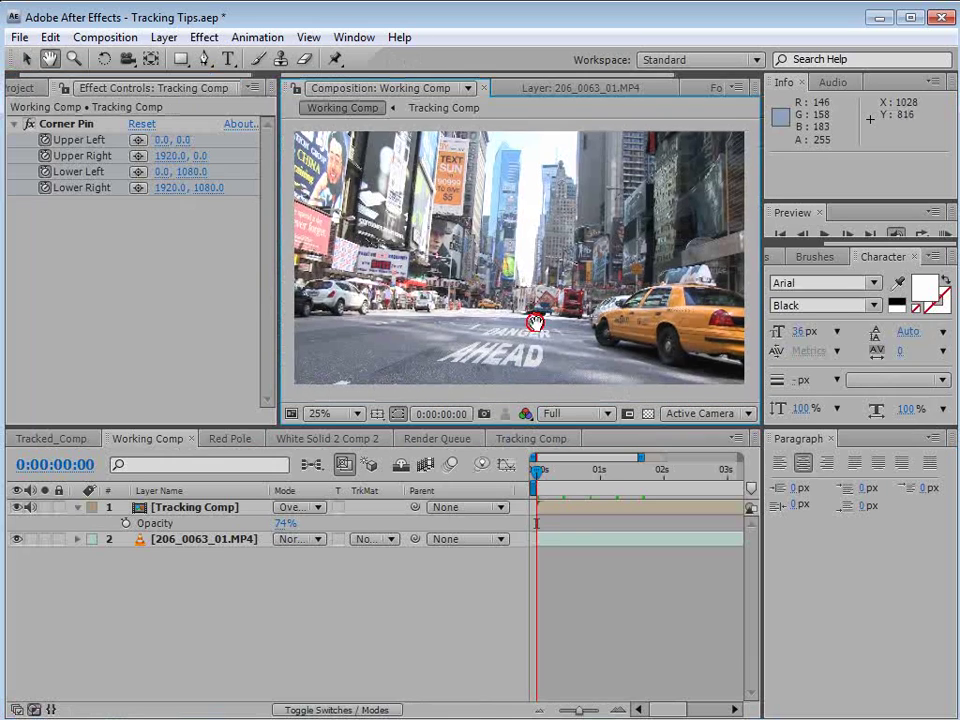
left_click_drag(541, 479, 514, 493)
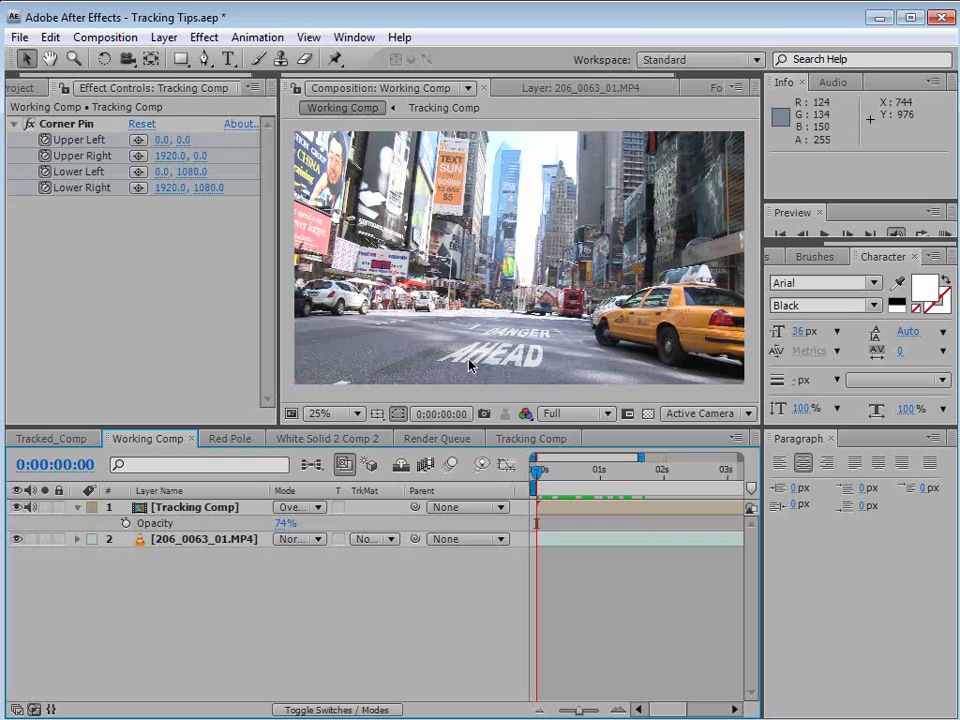
- Add the Red Pole comp as the top layer of the Working Comp and preview it against the moving footage
left_click(77, 507)
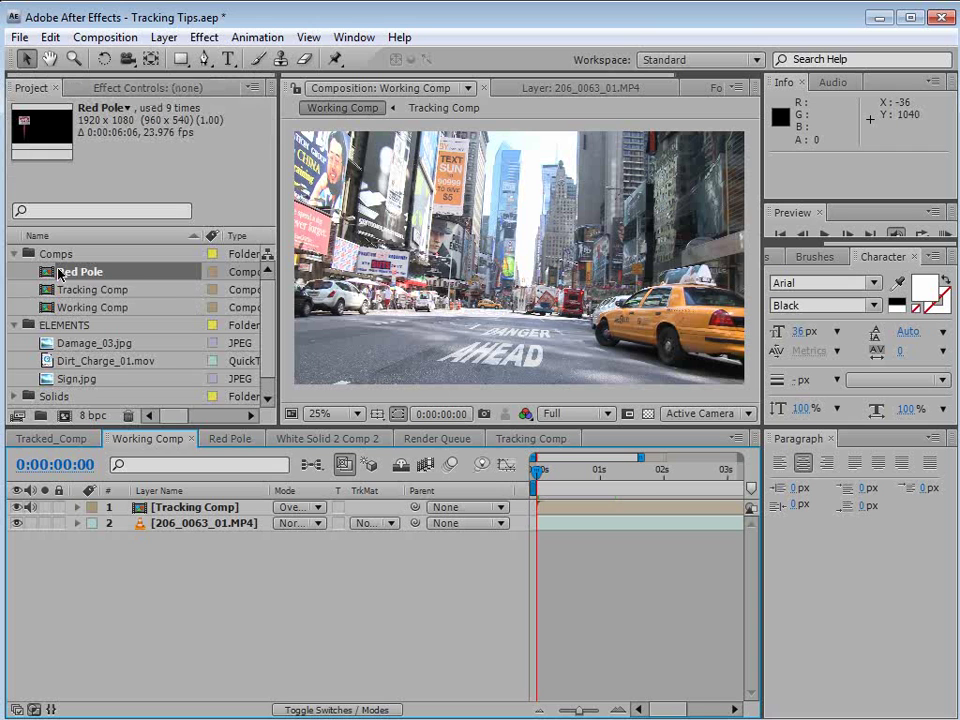
left_click_drag(62, 272, 516, 268)
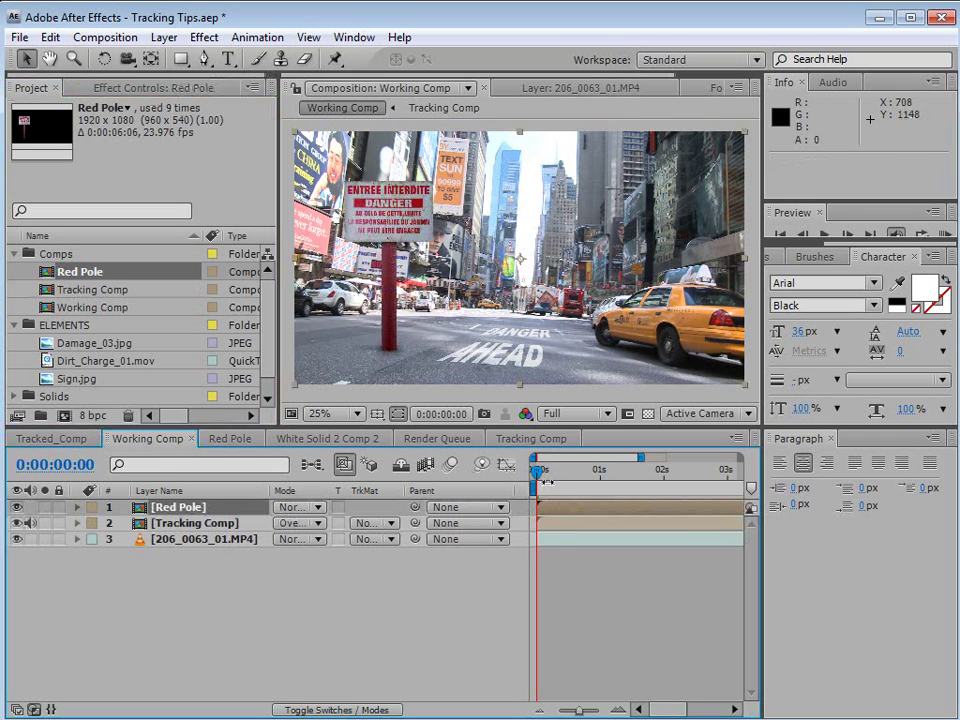
key("KP_0")
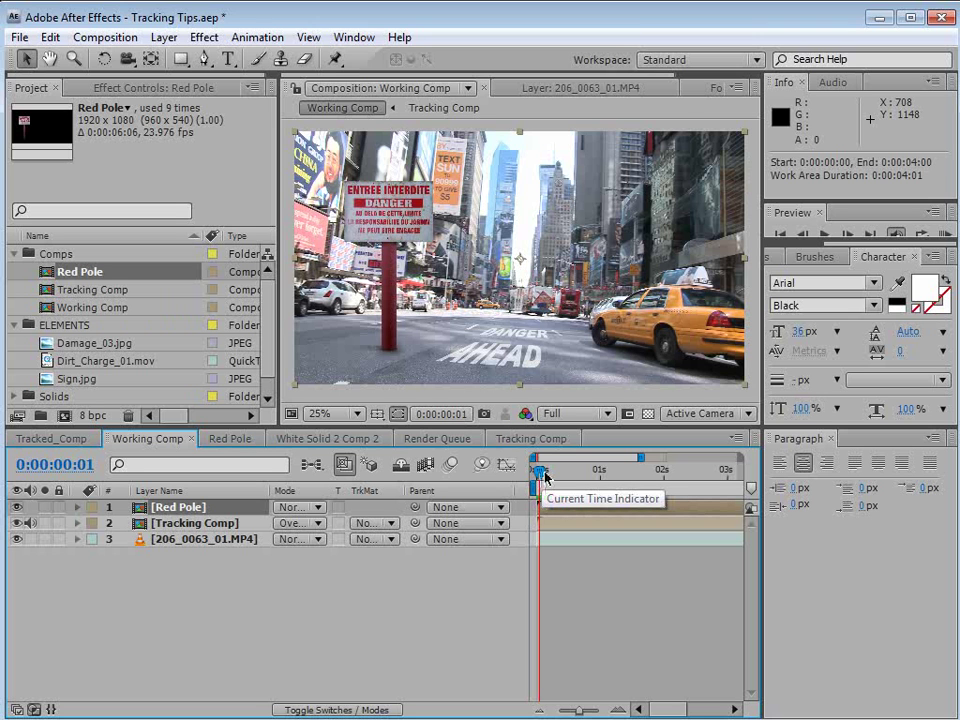
left_click_drag(543, 474, 521, 485)
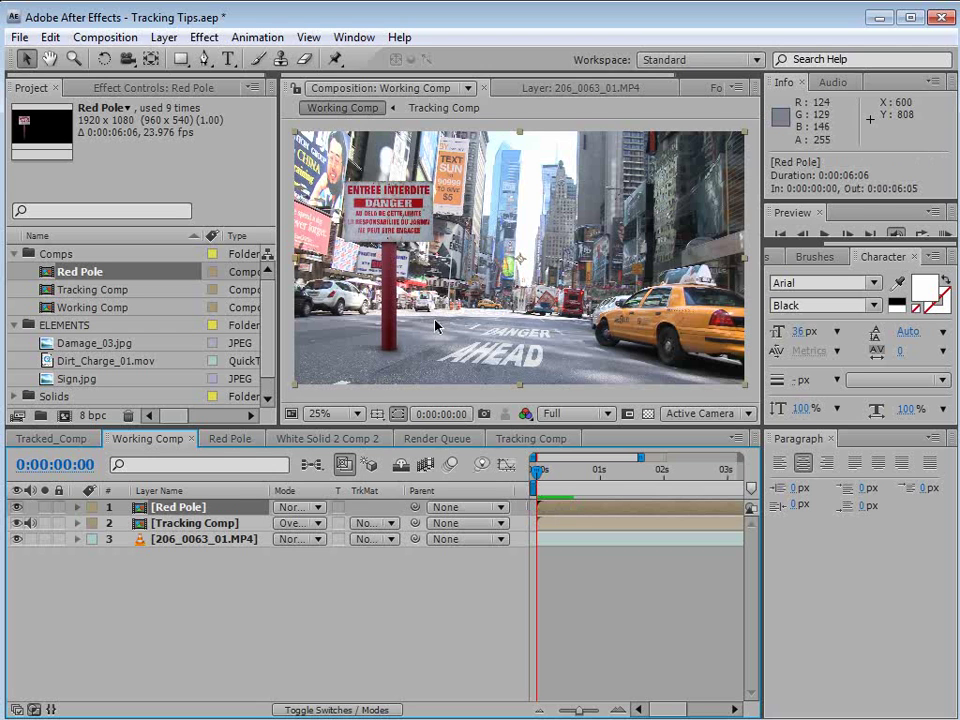
- Hide the Red Pole layer in the Working Comp, add Red Pole to the Tracking Comp and move it to about 1108, 532
left_click(187, 512)
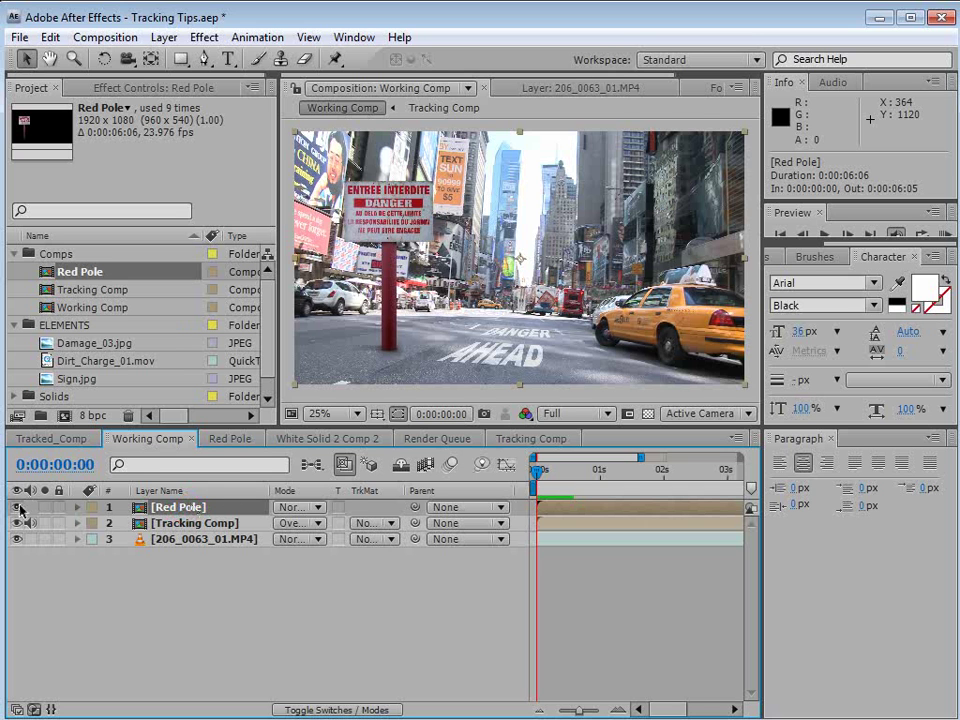
left_click(17, 508)
left_click(533, 440)
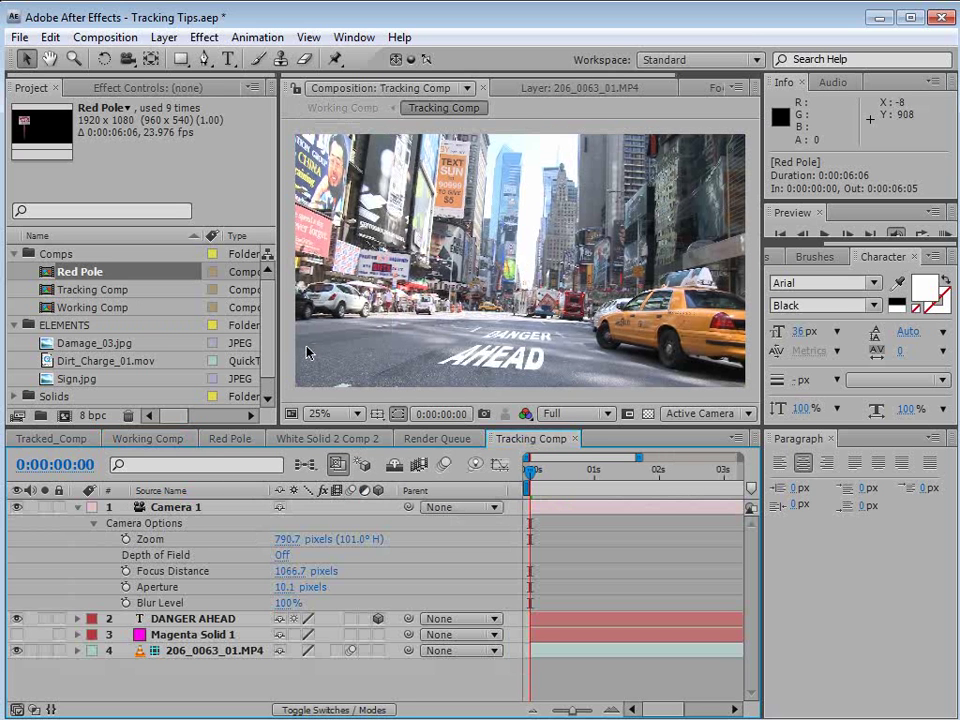
left_click_drag(73, 276, 532, 262)
left_click_drag(441, 294, 463, 292)
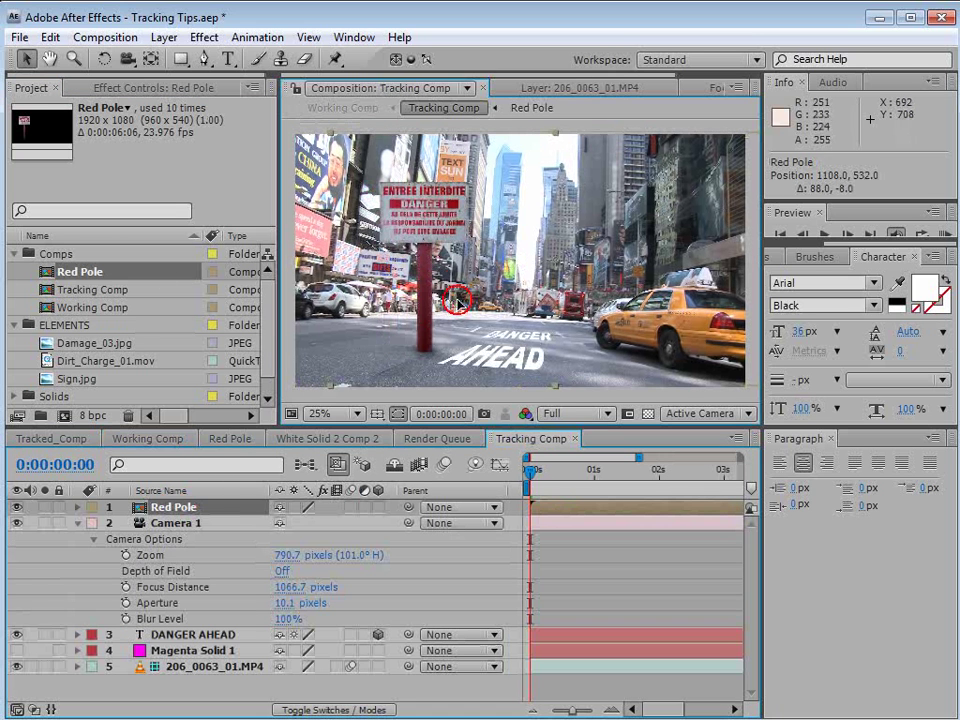
- Set the Tracking Comp layer to Normal mode at 100% opacity in the Working Comp and scrub to check the corner-pinned sign
left_click(152, 439)
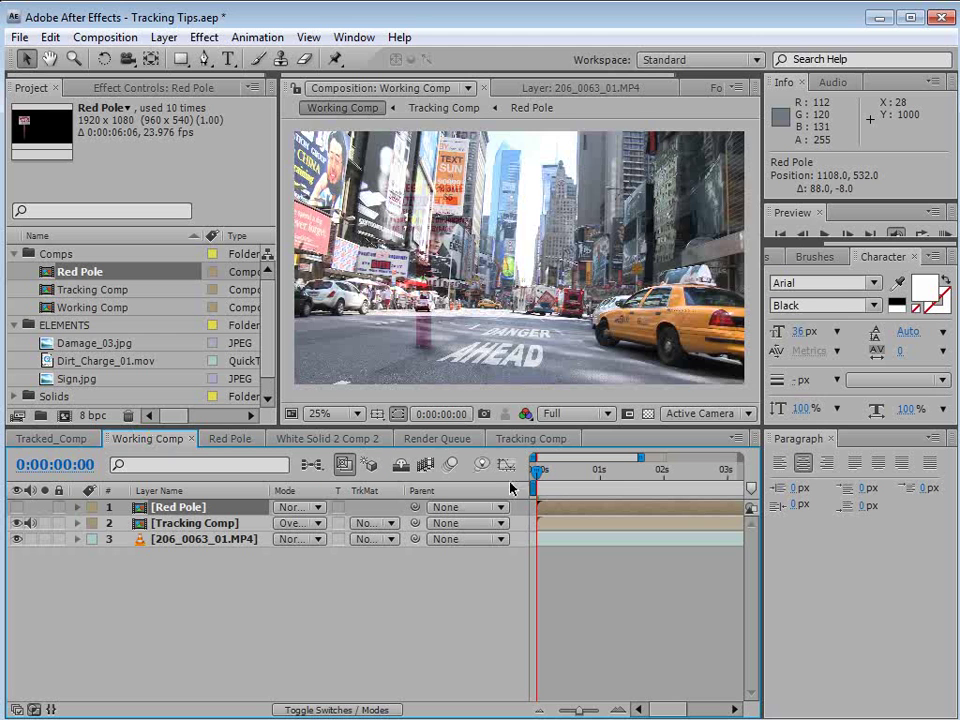
left_click(285, 507)
left_click(247, 522)
left_click(292, 523)
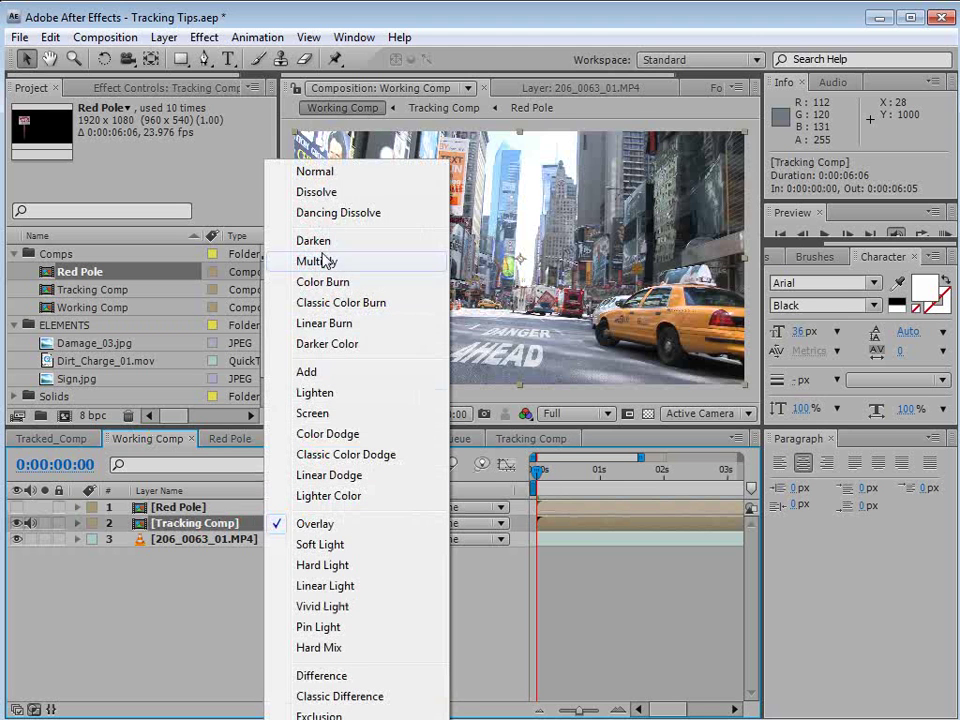
left_click(318, 172)
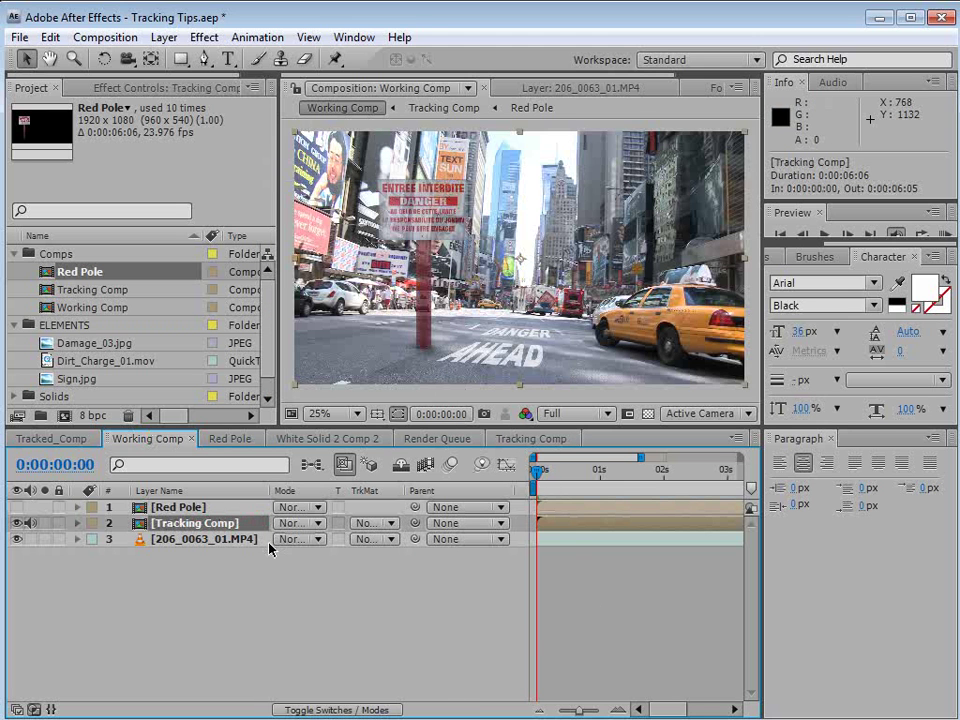
key("t")
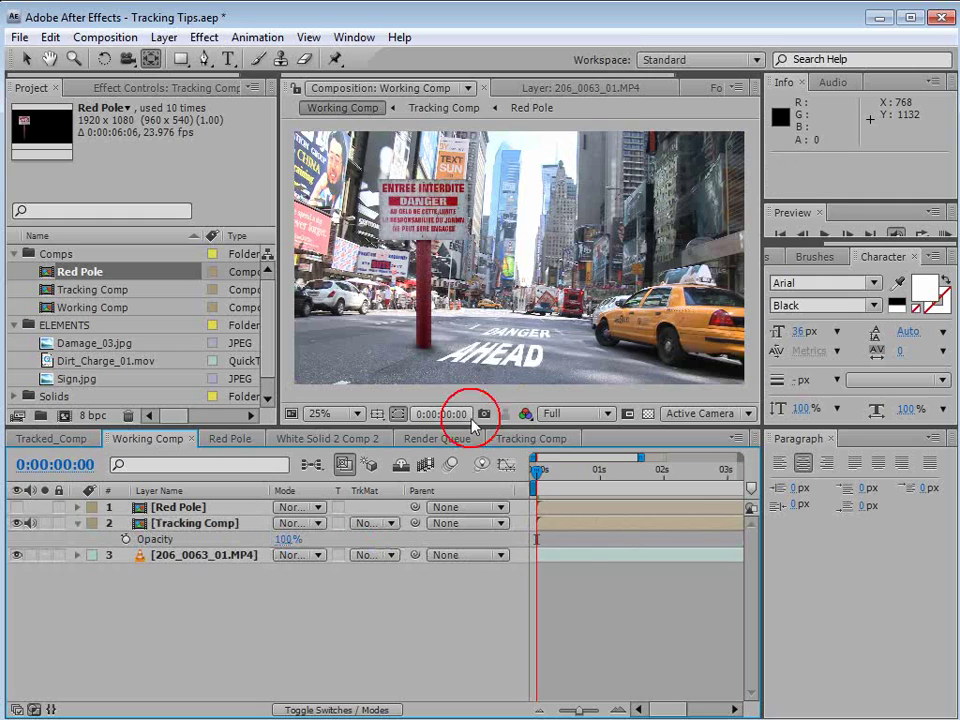
mouse_move(543, 480)
left_mouse_down()
mouse_move(686, 478)
mouse_move(549, 491)
mouse_move(570, 470)
mouse_move(578, 488)
mouse_move(593, 483)
mouse_move(536, 476)
left_mouse_up()
key("ctrl+z")
- Delete the Red Pole layer from the Tracking Comp and show the Red Pole layer in the Working Comp again
left_click(500, 439)
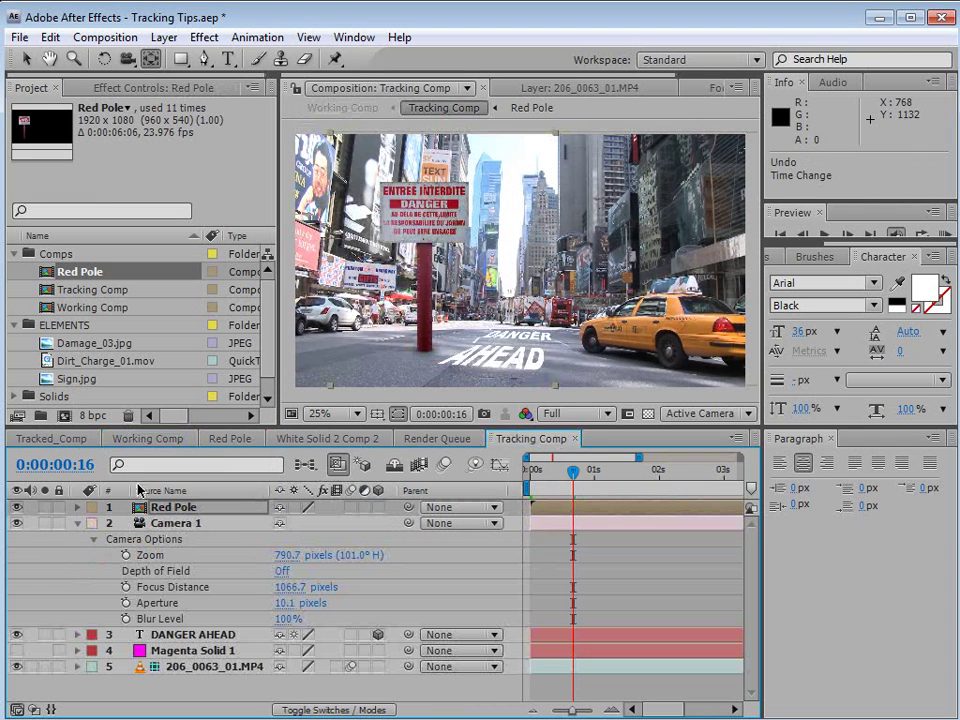
key("Delete")
left_click(146, 439)
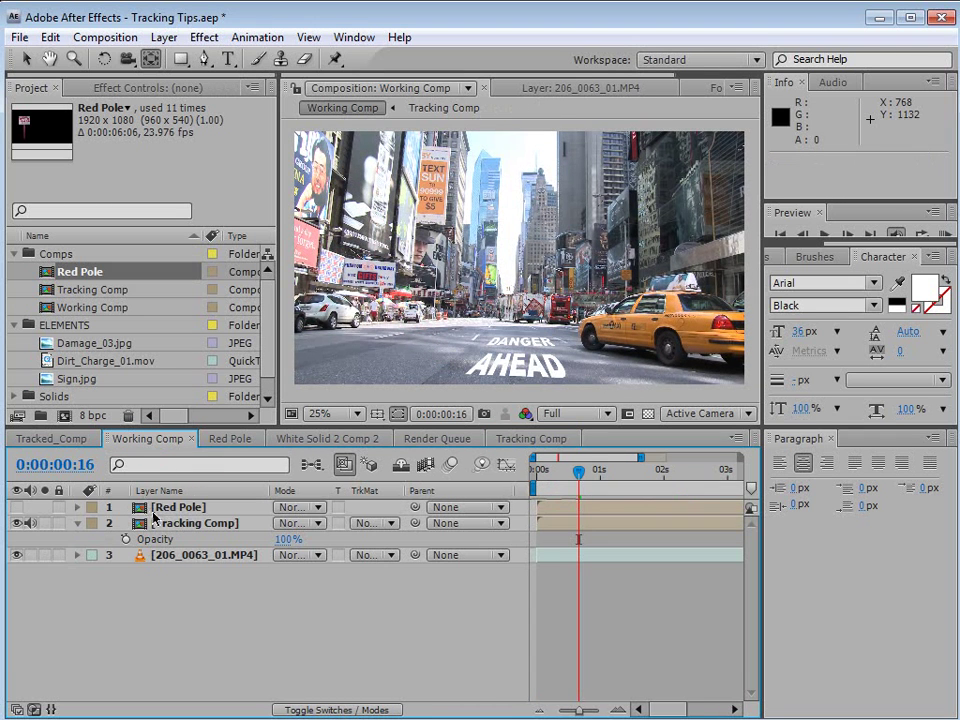
left_click(16, 507)
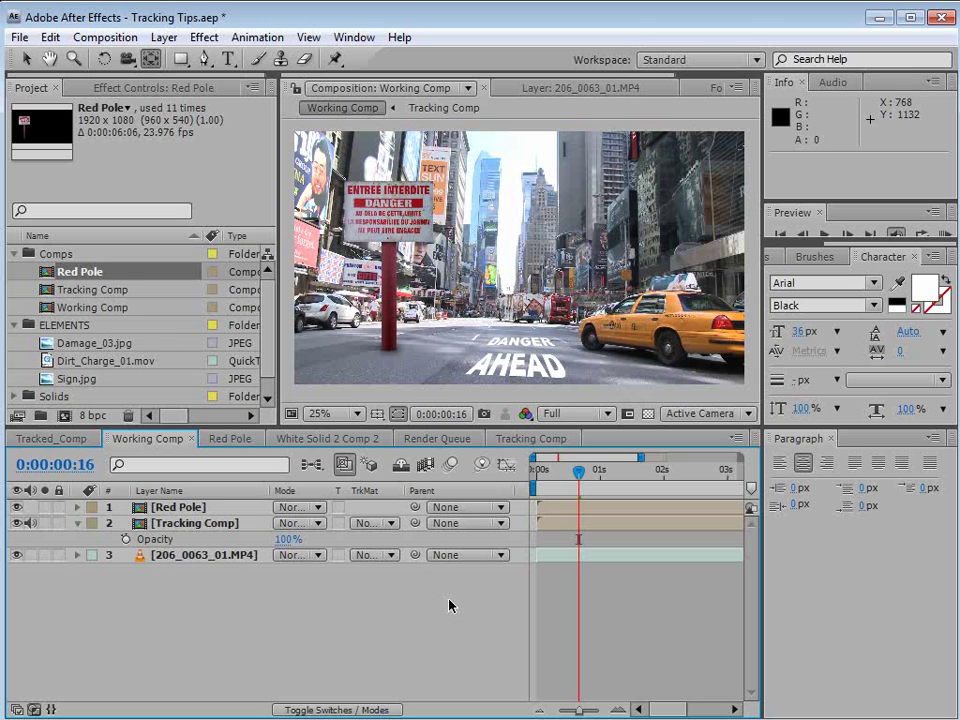
- Add a null object to the Working Comp and apply the Corner-Pin_to-Null preset to it
left_click(164, 37)
mouse_move(180, 58)
left_click(514, 141)
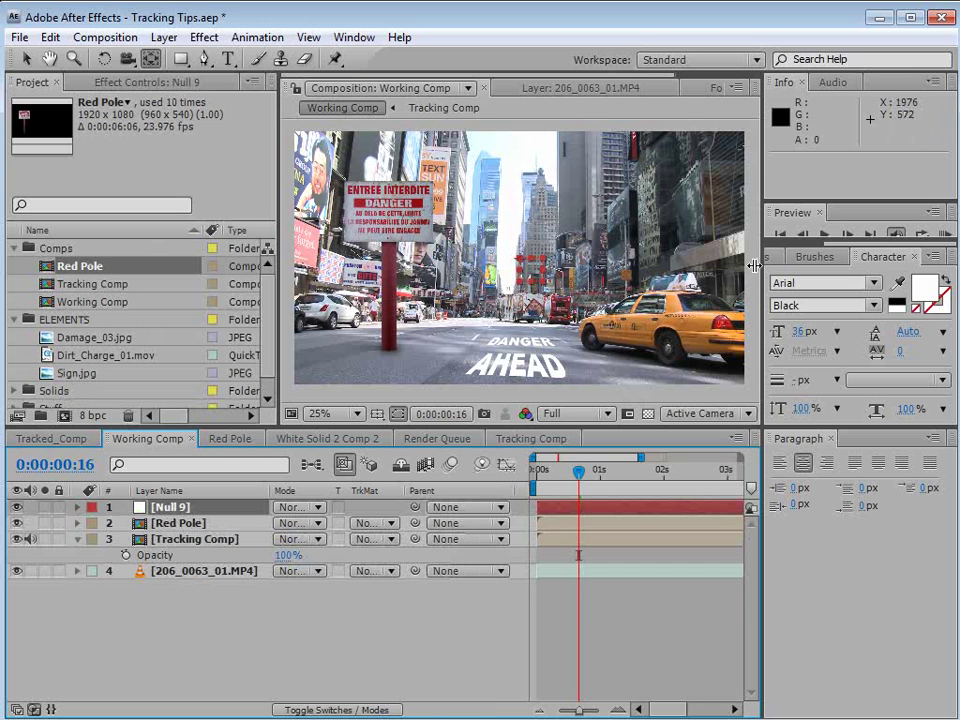
left_click(786, 256)
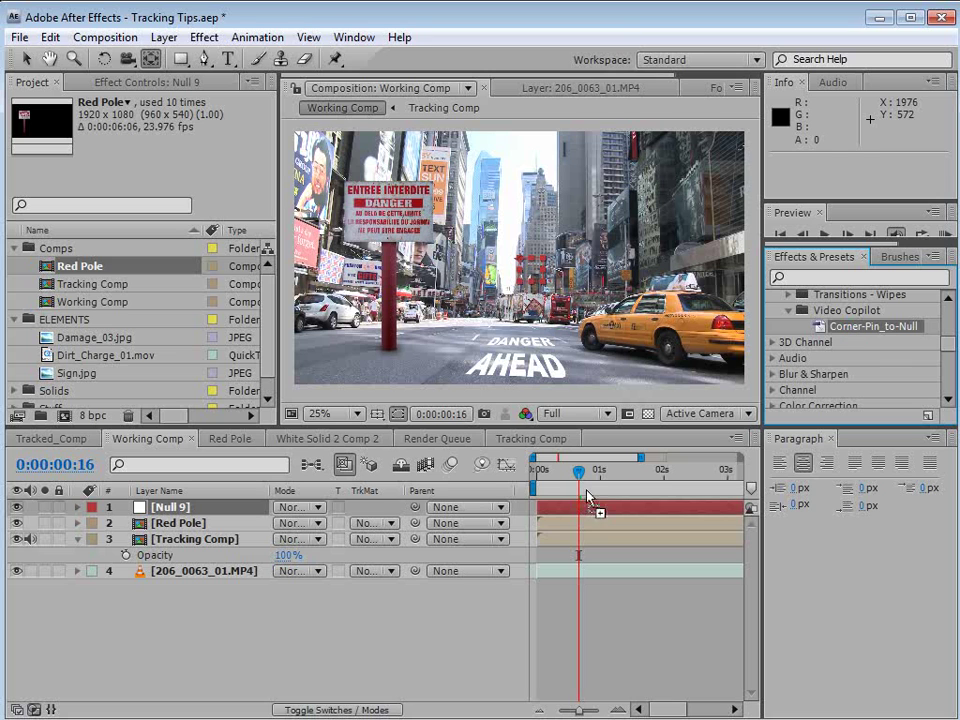
left_click_drag(576, 505, 549, 513)
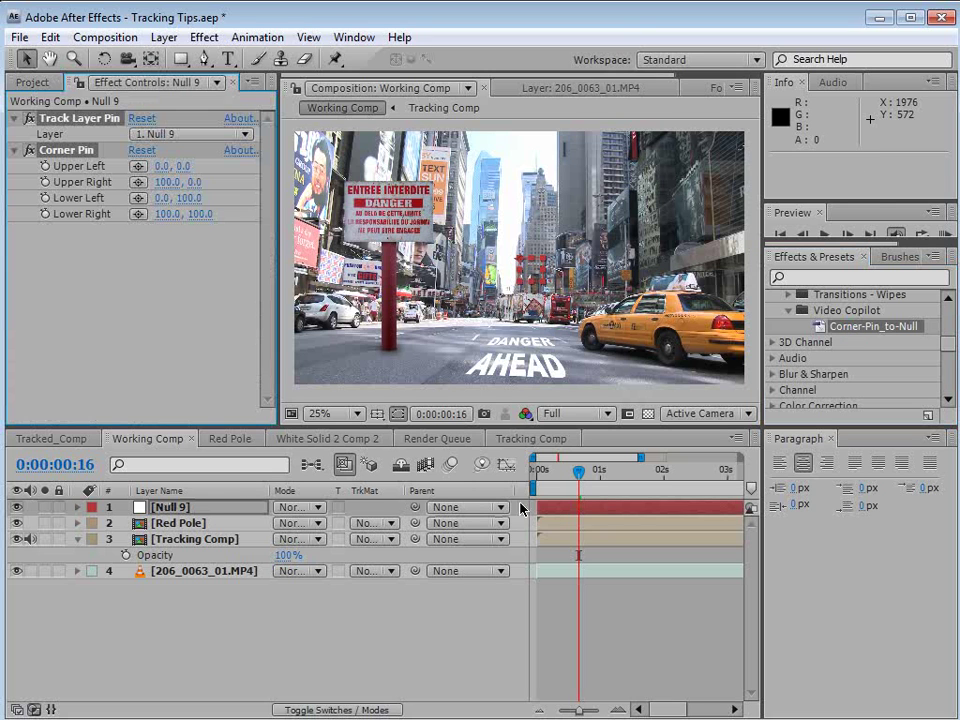
- Set the null's Track Layer Pin source layer to Tracking Comp
left_click(176, 507)
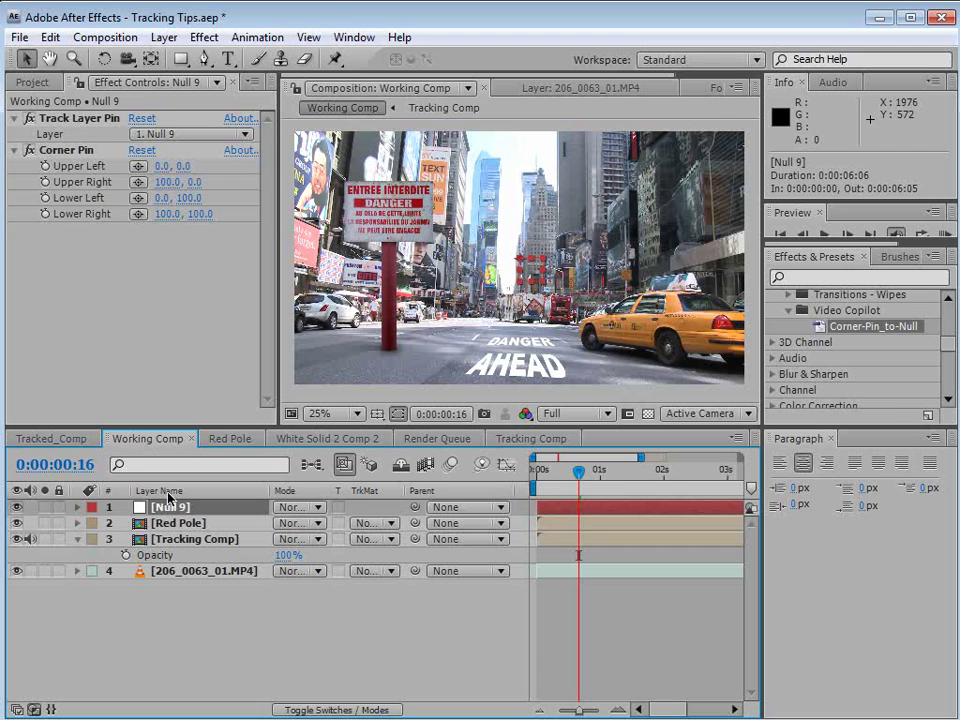
left_click(196, 540)
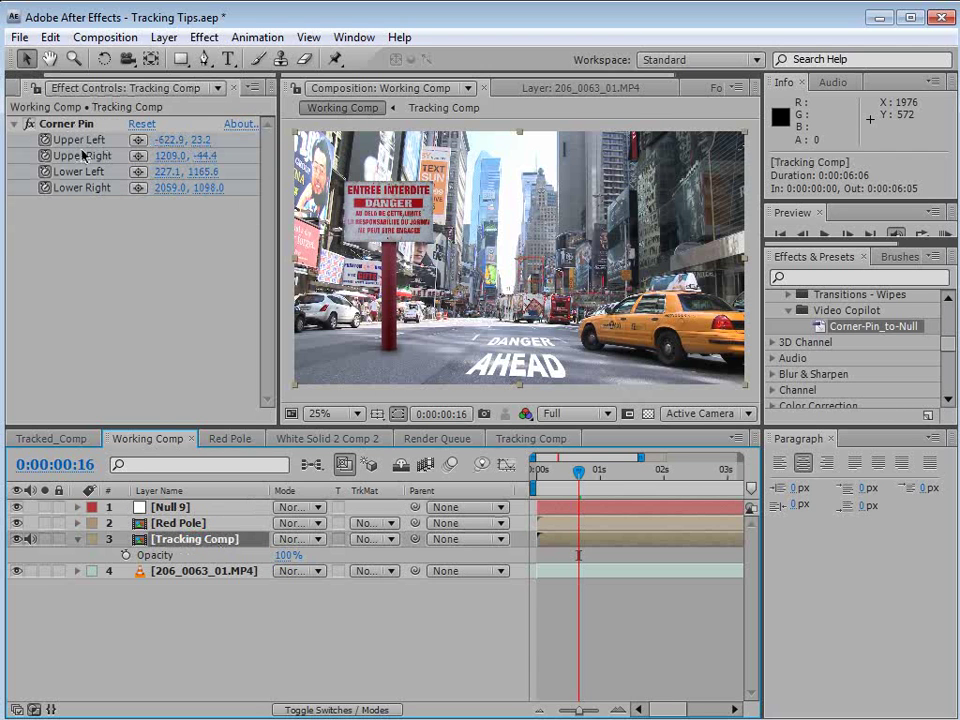
left_click(170, 507)
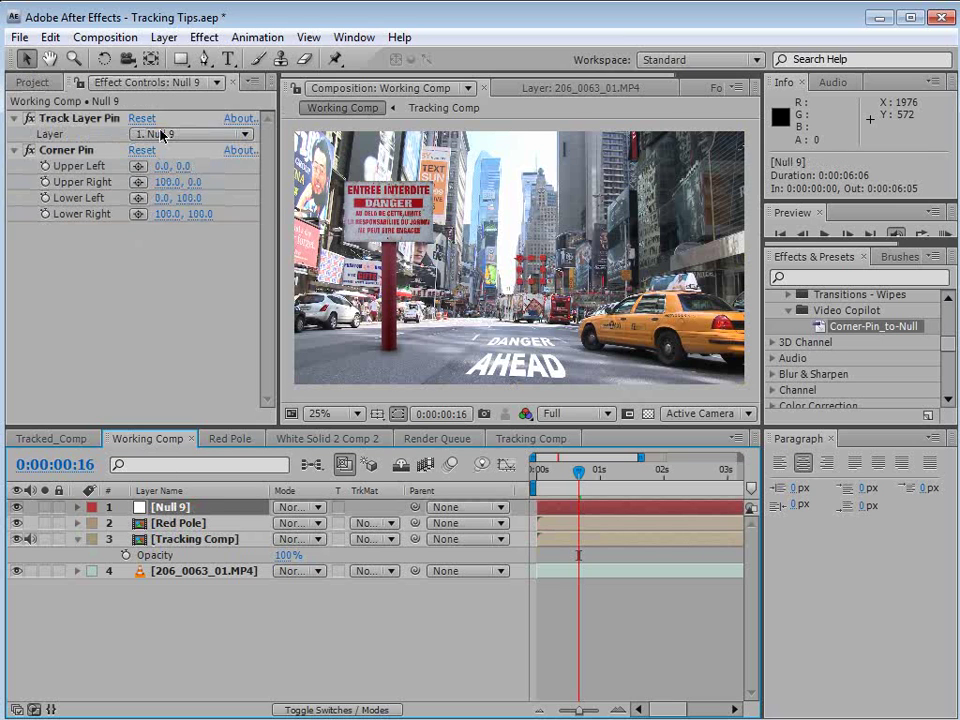
left_click(173, 135)
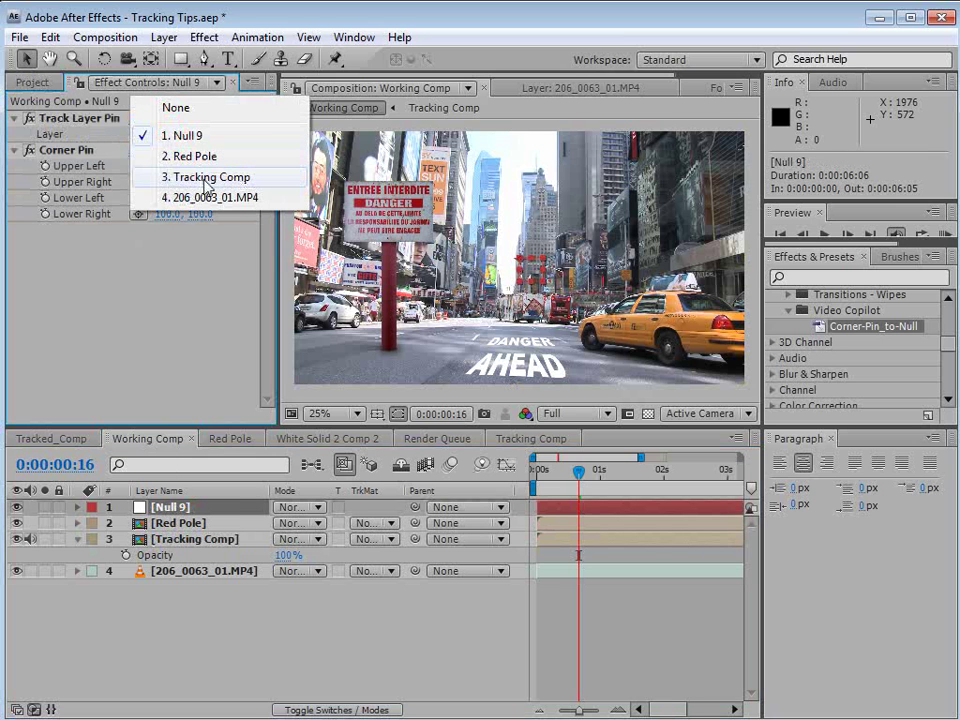
left_click(207, 177)
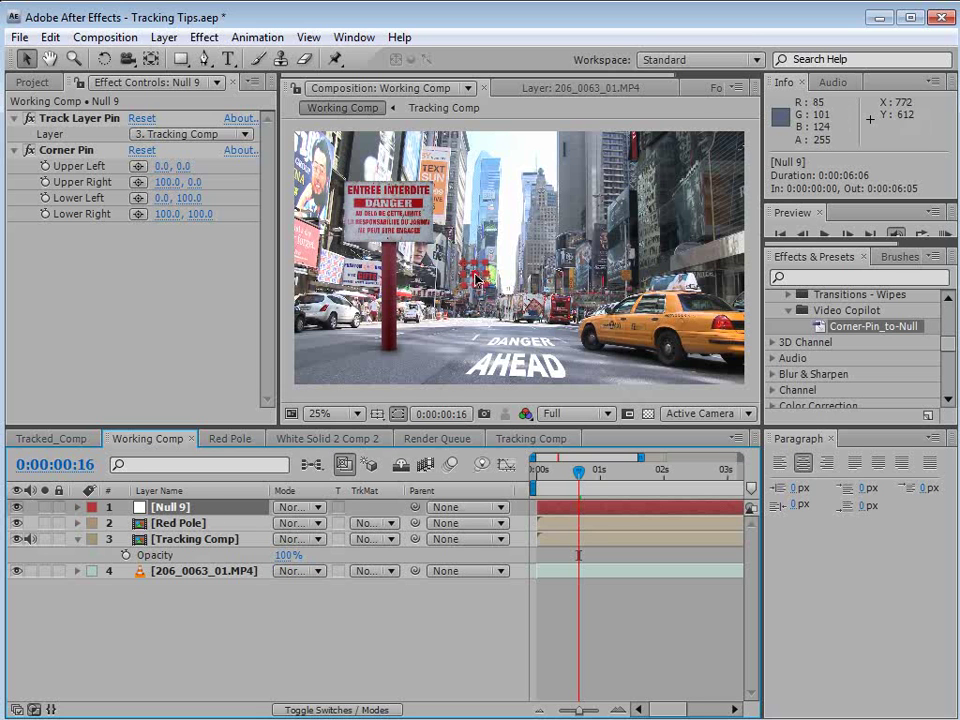
- Place the null on the road beside the AHEAD text at about 544, 908 on the first frame, scrubbing to check its tracking
left_click_drag(475, 274, 454, 344)
left_click_drag(578, 471, 510, 488)
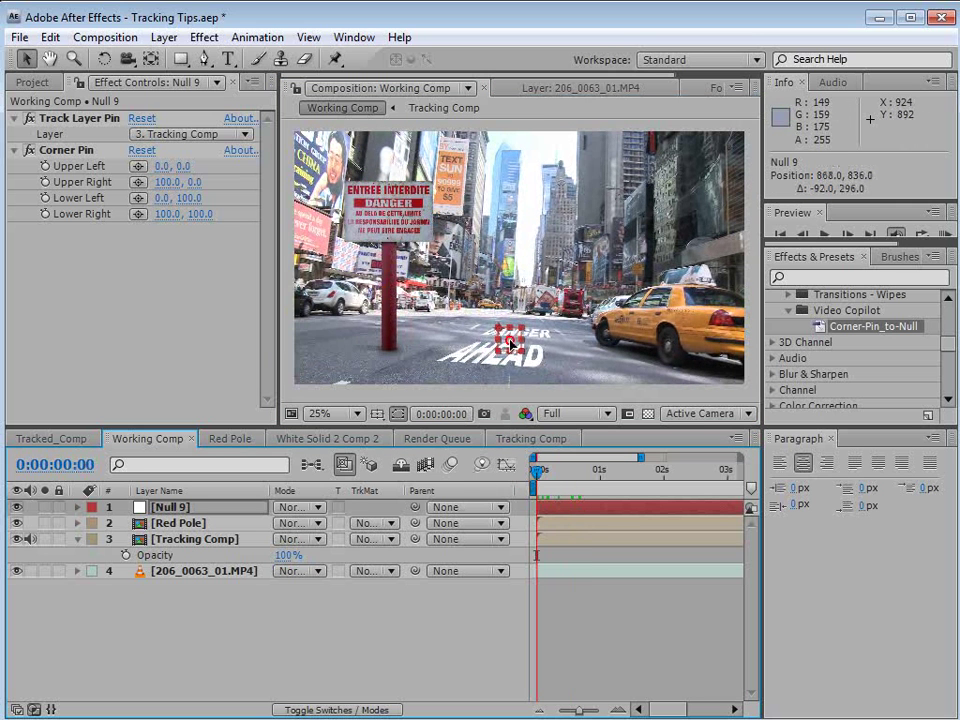
mouse_move(517, 345)
left_mouse_down()
mouse_move(454, 370)
mouse_move(436, 362)
left_mouse_up()
- Move the Red Pole layer to 1100, 524 so the foot of the post sits next to the null
left_click(200, 524)
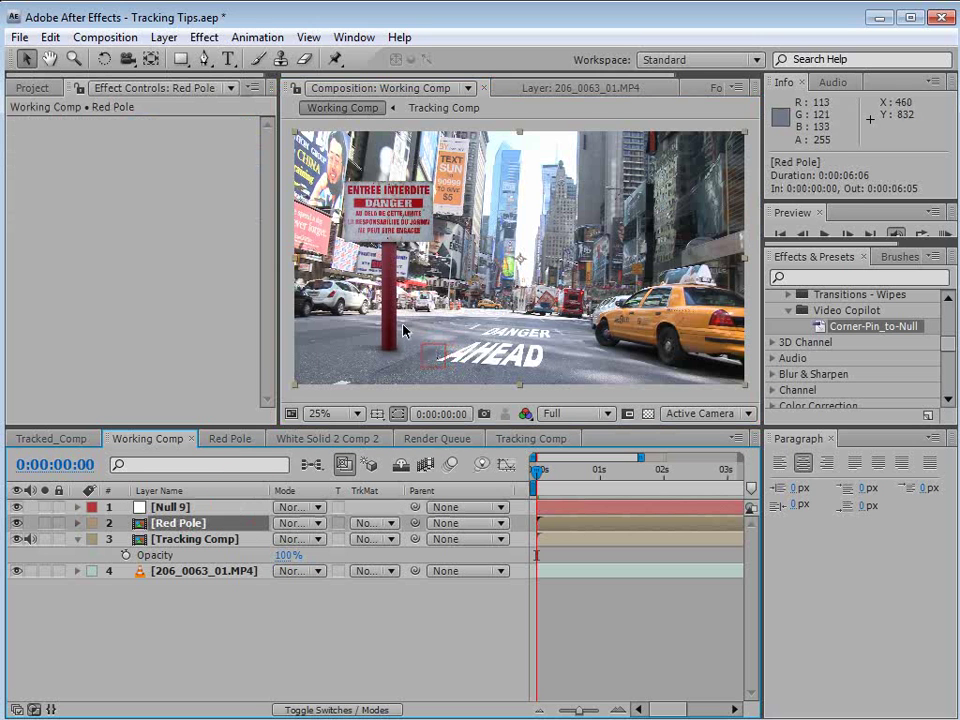
left_click_drag(395, 329, 426, 324)
scroll(438, 348, "up", 1)
key("space")
left_click_drag(372, 346, 465, 300)
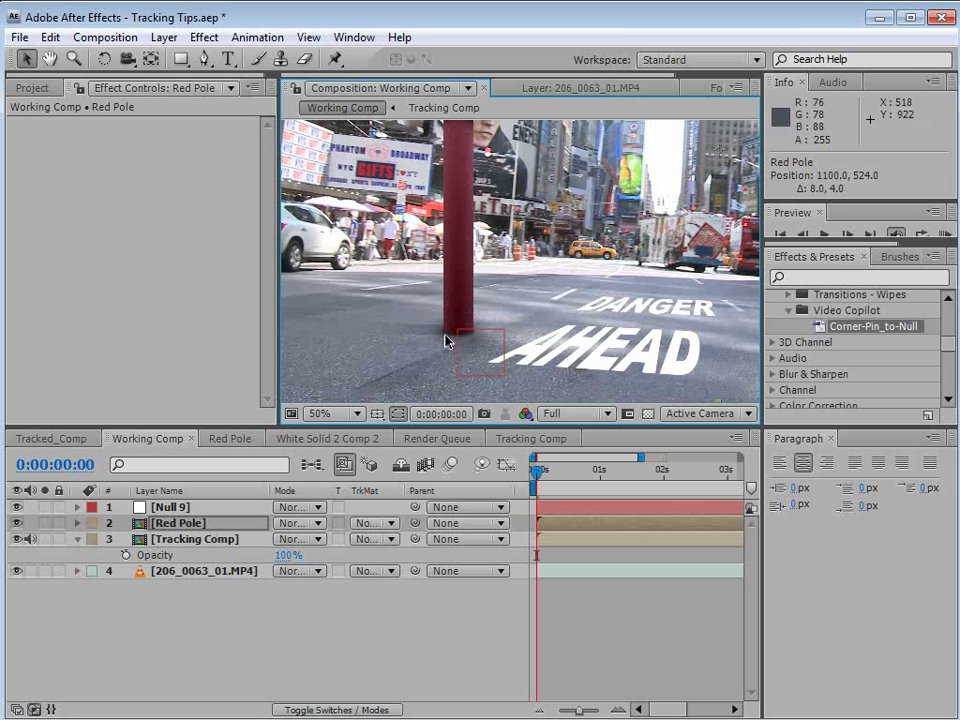
- Solo the Red Pole layer and move its anchor point to the foot of the post with the Pan Behind tool
left_click(150, 59)
scroll(525, 250, "down", 2)
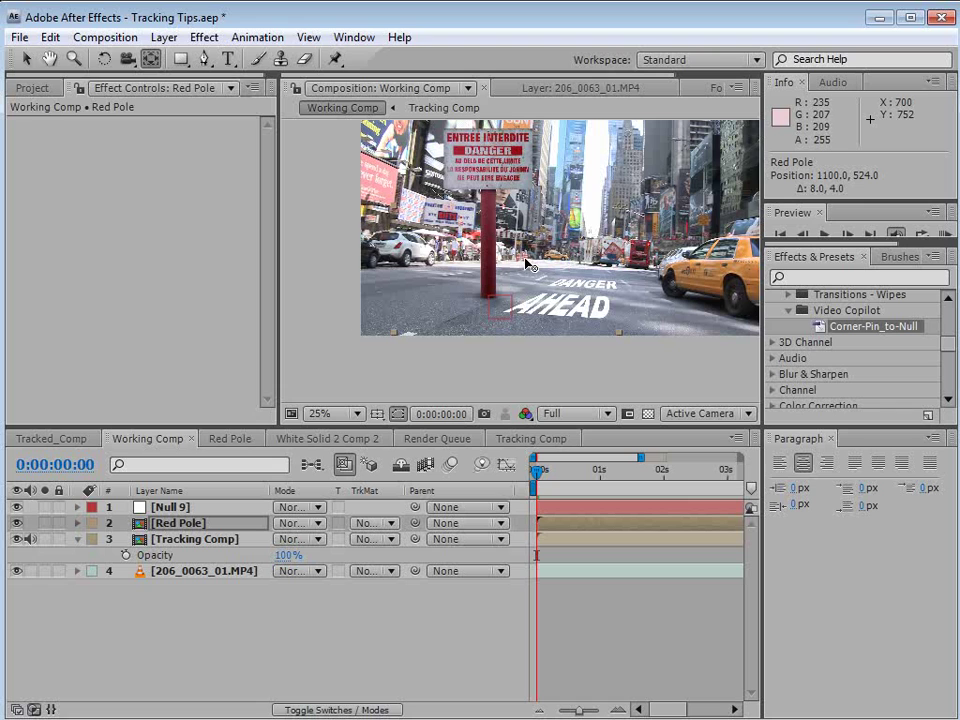
left_click(44, 523)
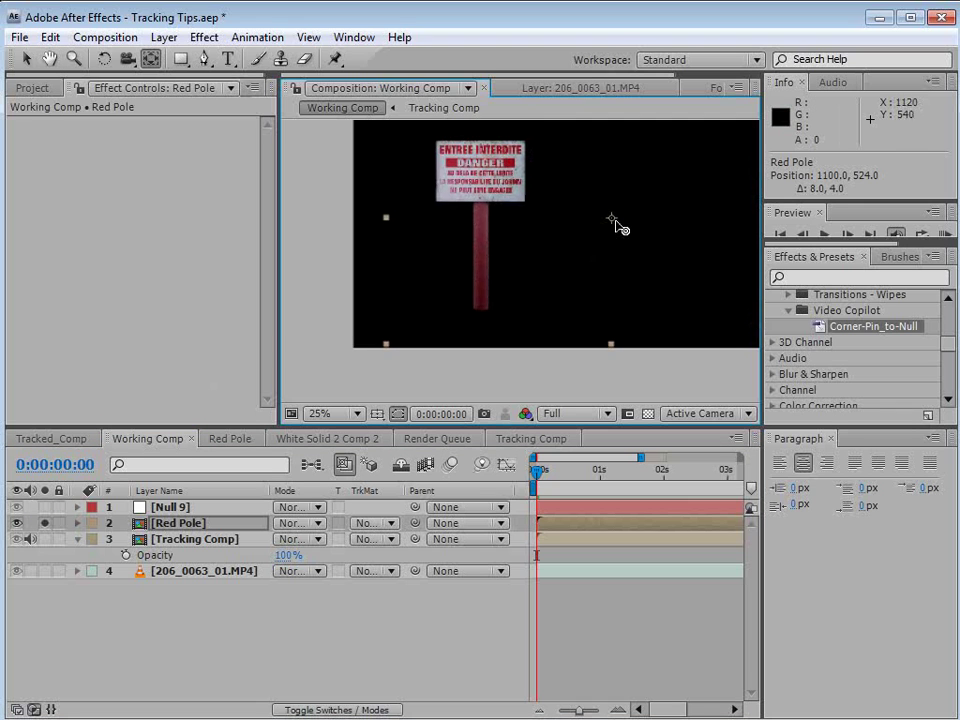
left_click_drag(600, 231, 506, 299)
key("h")
key("period")
key("period")
left_click(150, 58)
left_click_drag(471, 298, 474, 296)
- Try scaling the Red Pole layer about its new anchor point, and undo the scale change
key("s")
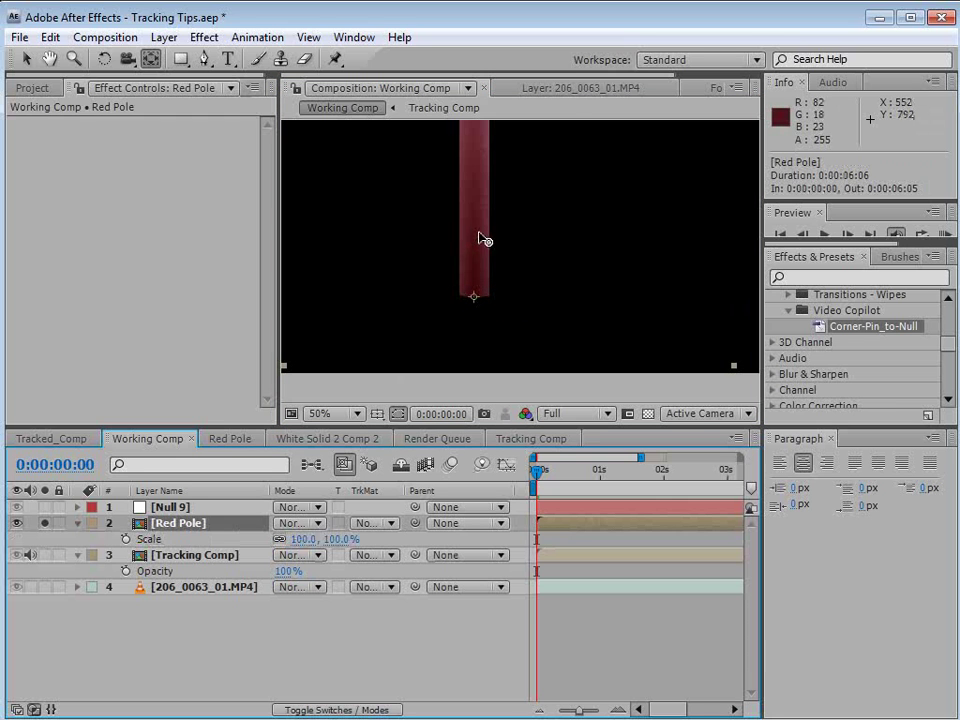
left_click_drag(334, 543, 280, 542)
key("ctrl+z")
- Unsolo the Red Pole layer and parent it to the null
key("h")
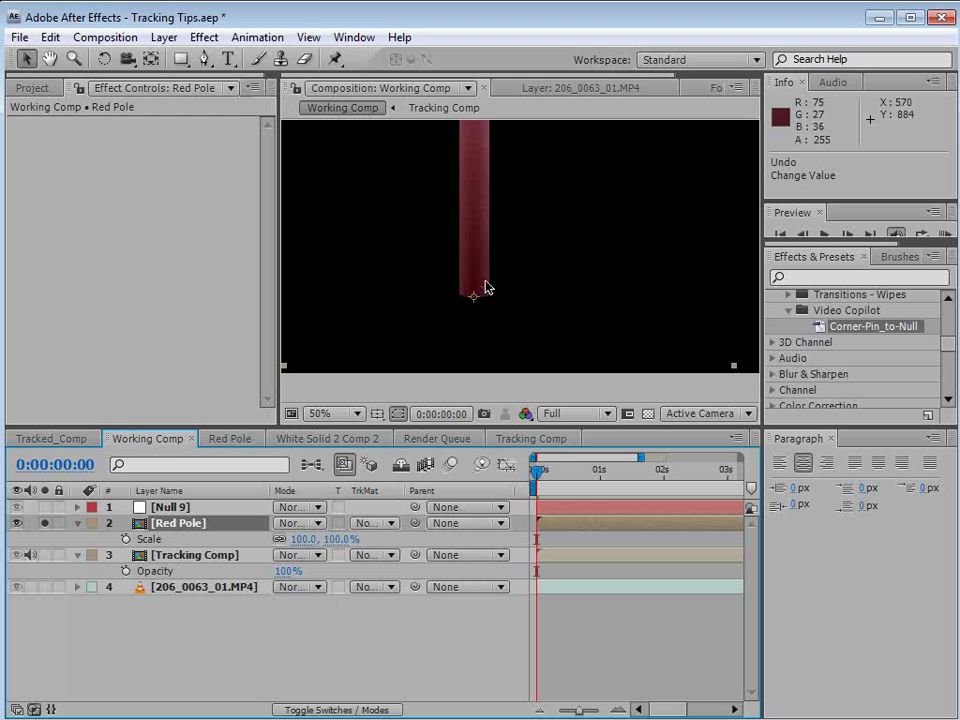
scroll(505, 266, "down", 1)
left_click_drag(505, 266, 452, 336)
key("v")
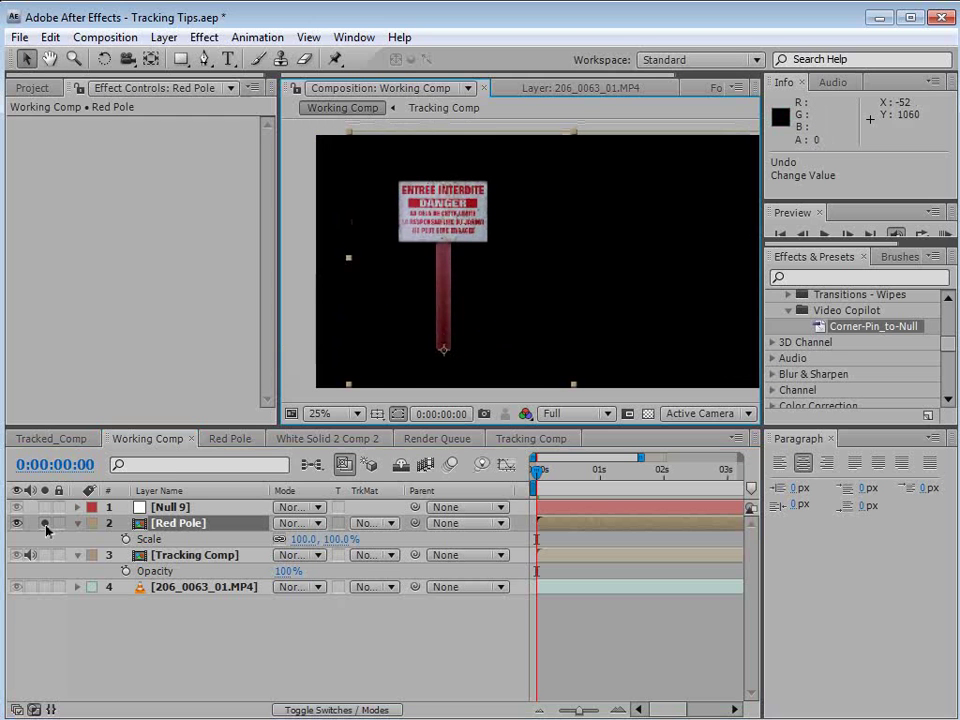
left_click(44, 523)
left_click(178, 524)
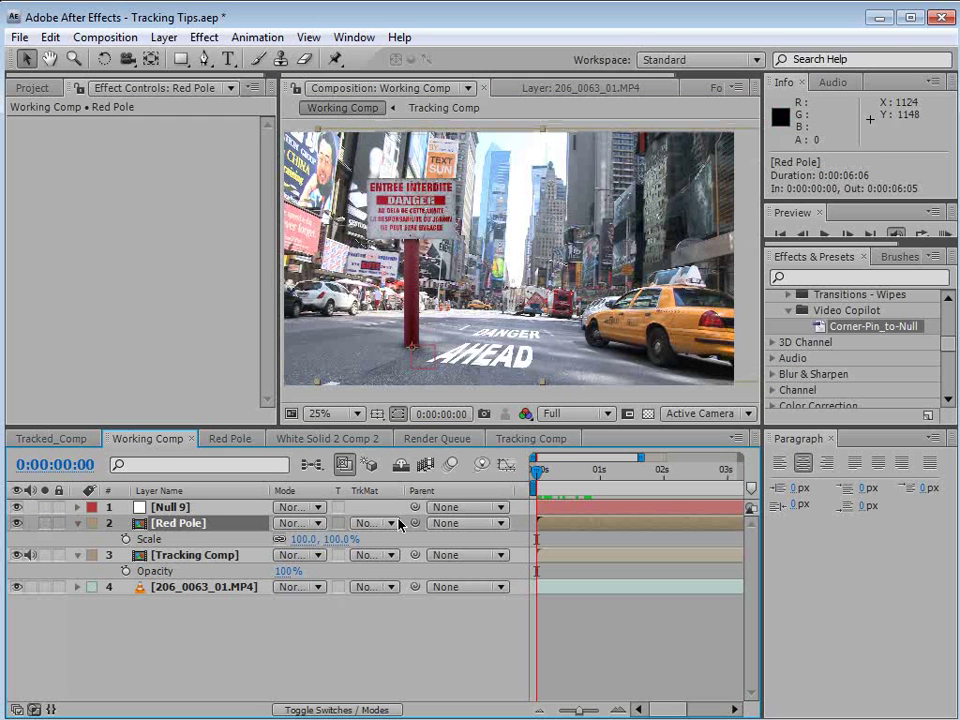
left_click_drag(415, 524, 168, 507)
- Move the null to 400, 944 and scrub the timeline to check how the parented sign follows the road
left_click(170, 507)
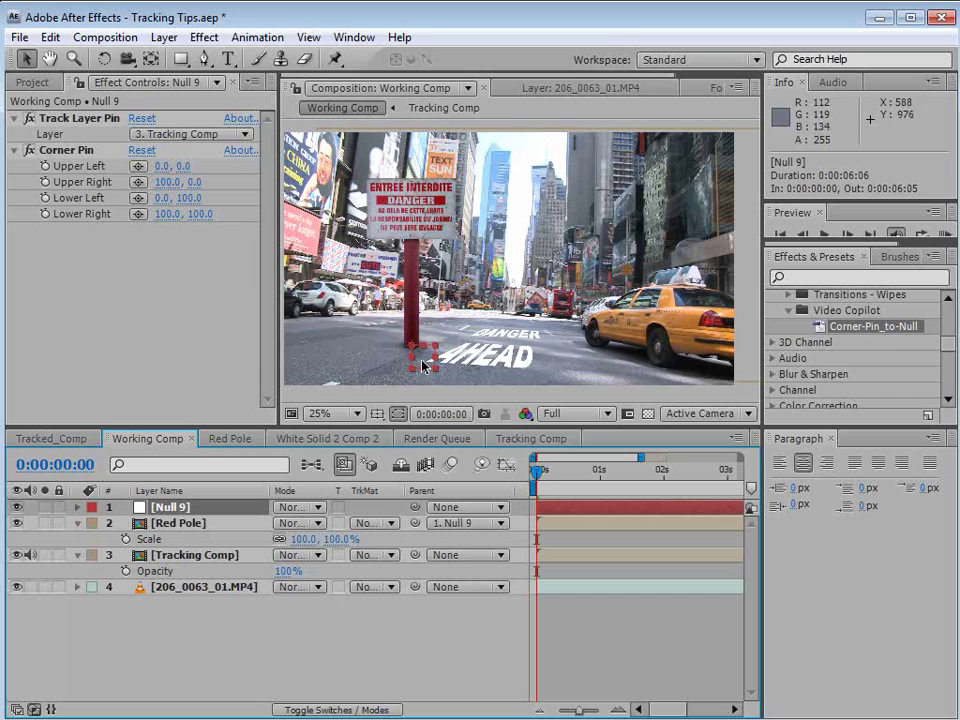
left_click_drag(424, 365, 388, 374)
left_click_drag(551, 477, 484, 492)
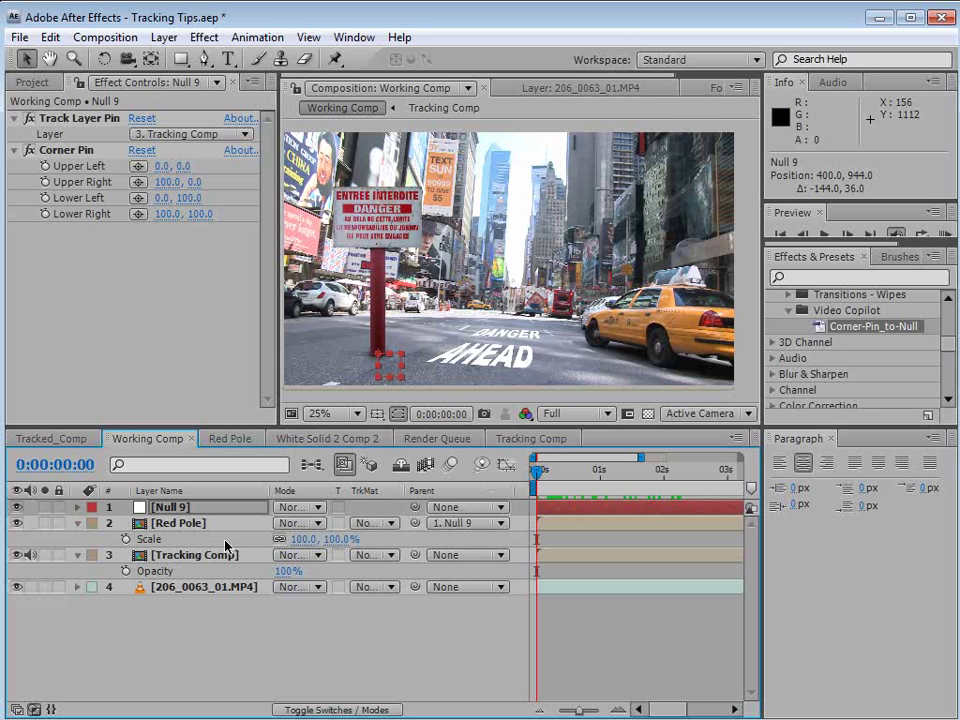
left_click_drag(561, 470, 525, 505)
left_click_drag(537, 470, 494, 497)
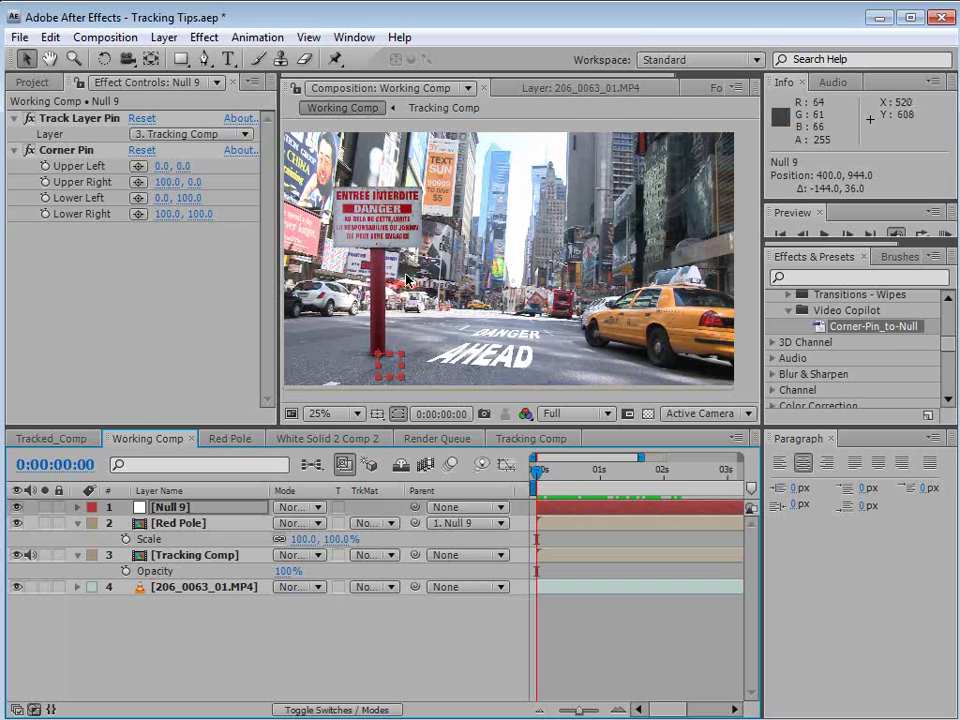
- Reveal the null's expressions and disable the one on its Scale property
key("s")
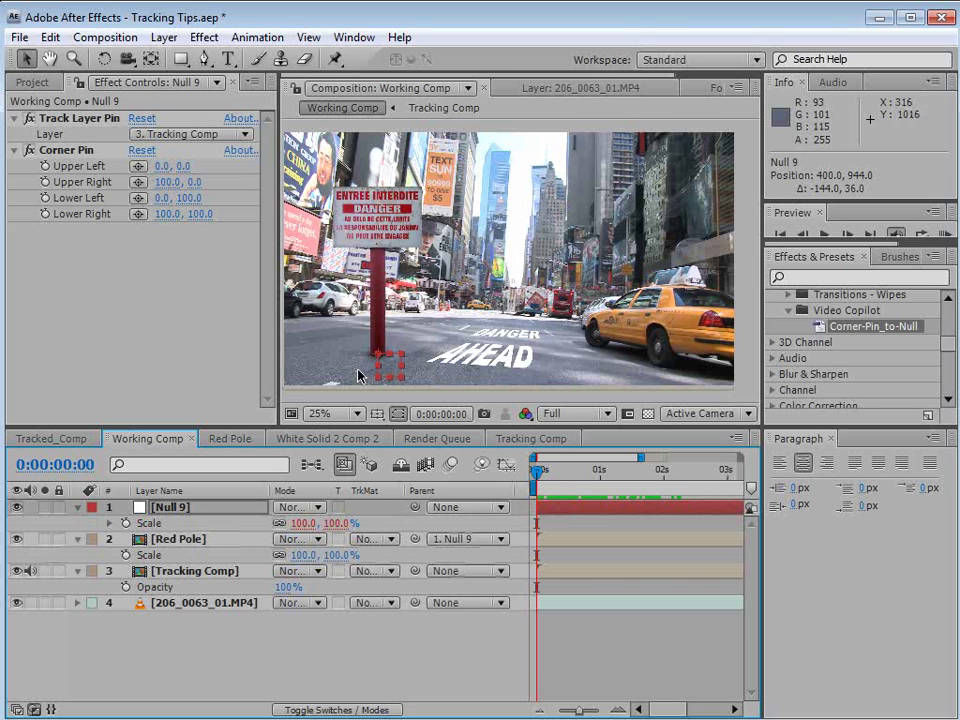
key("e")
key("e")
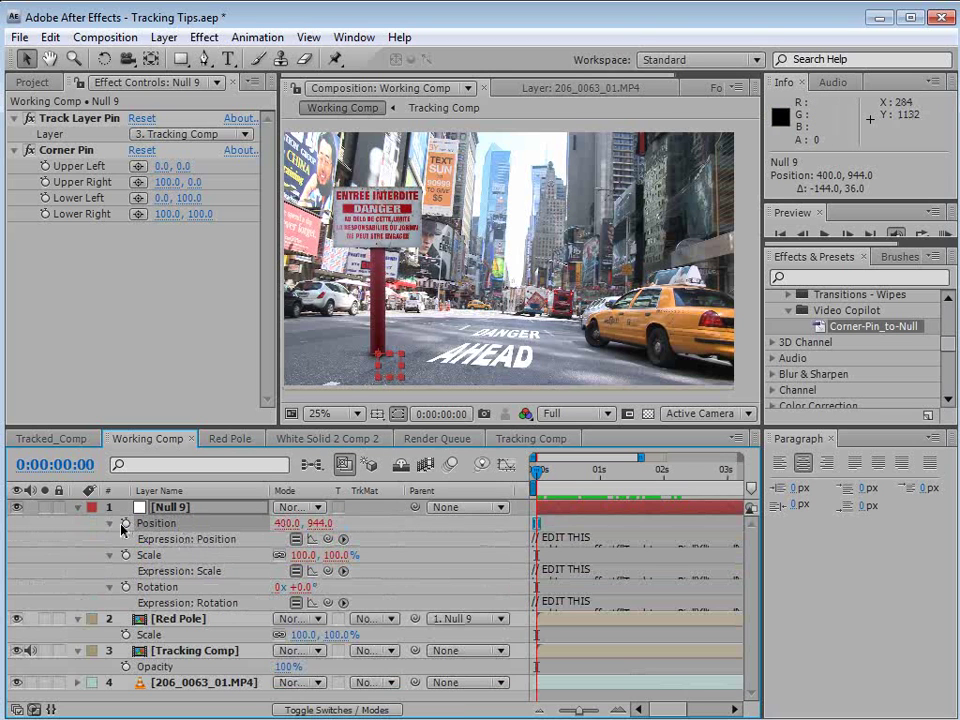
left_click(492, 576)
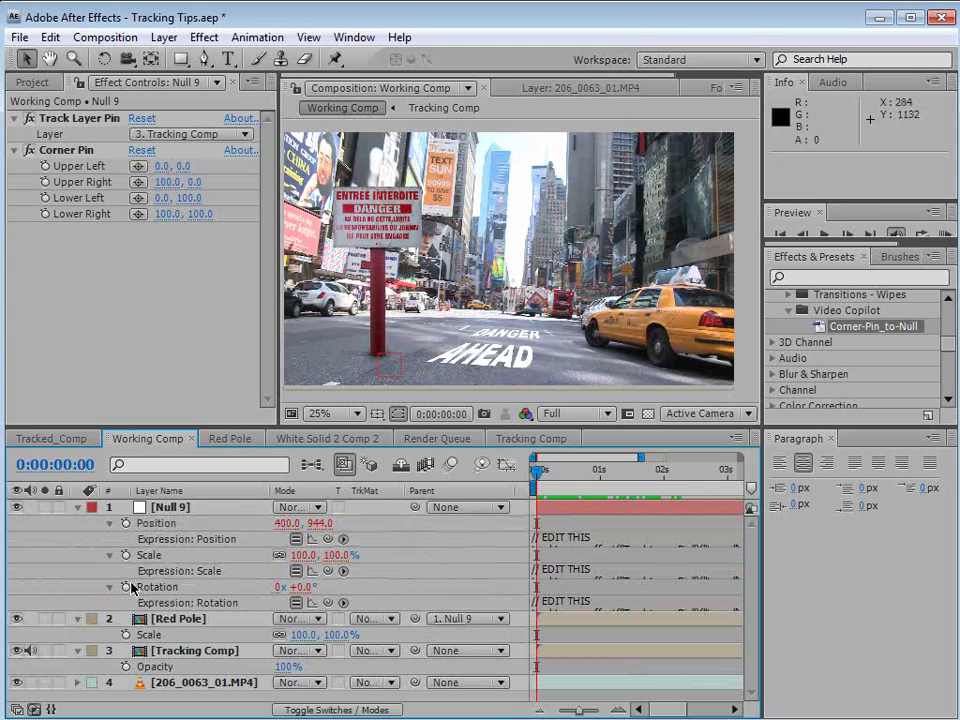
left_click(295, 571)
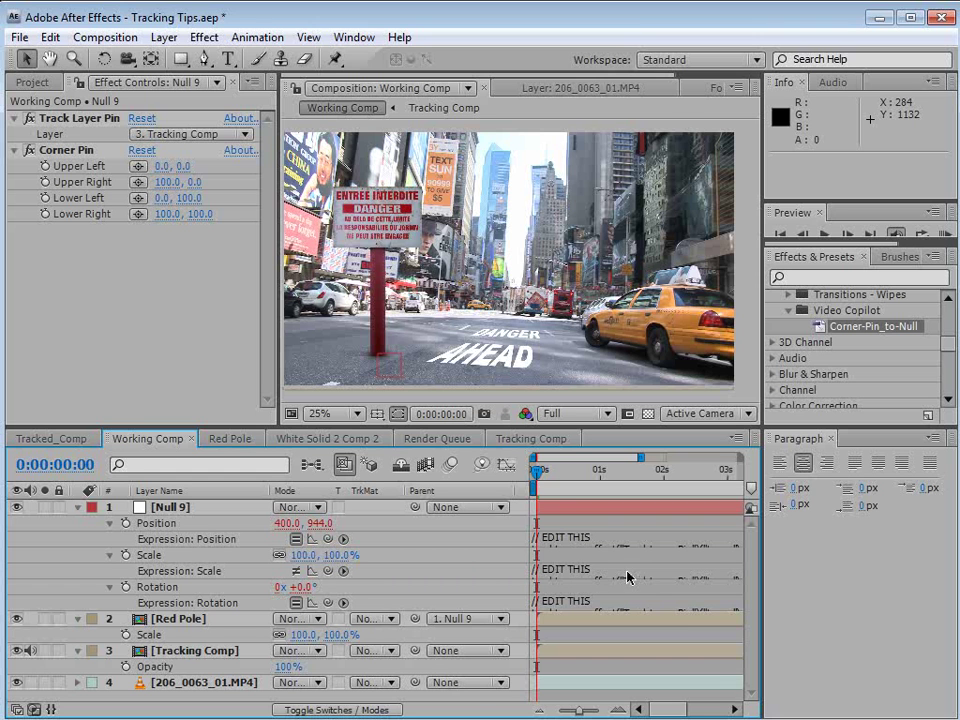
left_click(77, 508)
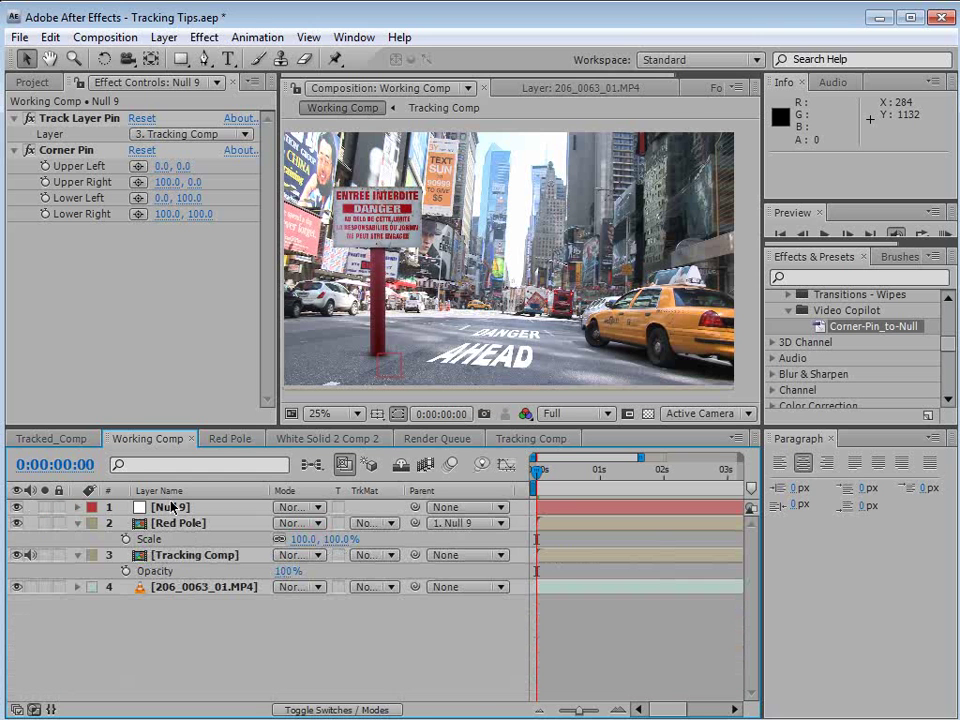
- Scrub to 0:00:01:13 and rotate the Red Pole layer to 4.6° so the sign stands upright
left_click(178, 507)
left_click(546, 474)
left_click_drag(546, 474, 634, 505)
left_click(185, 523)
key("w")
left_click_drag(437, 203, 447, 205)
key("v")
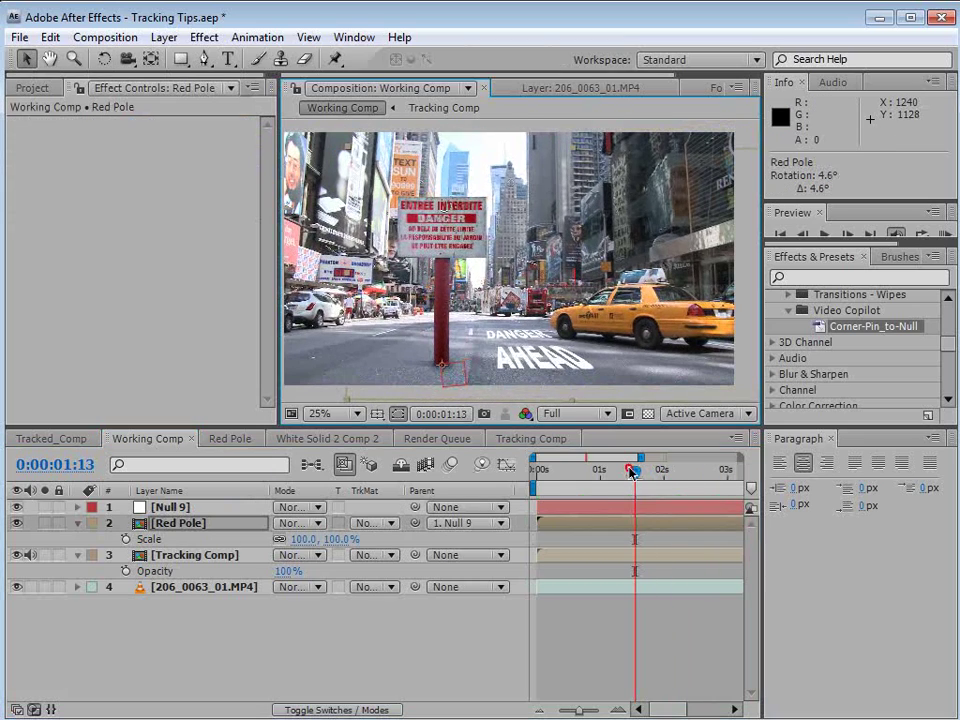
- On the first frame, move the null farther up the road to about 880, 796 and scale it to 52%
left_click_drag(632, 472, 526, 491)
left_click(174, 525)
left_click(186, 506)
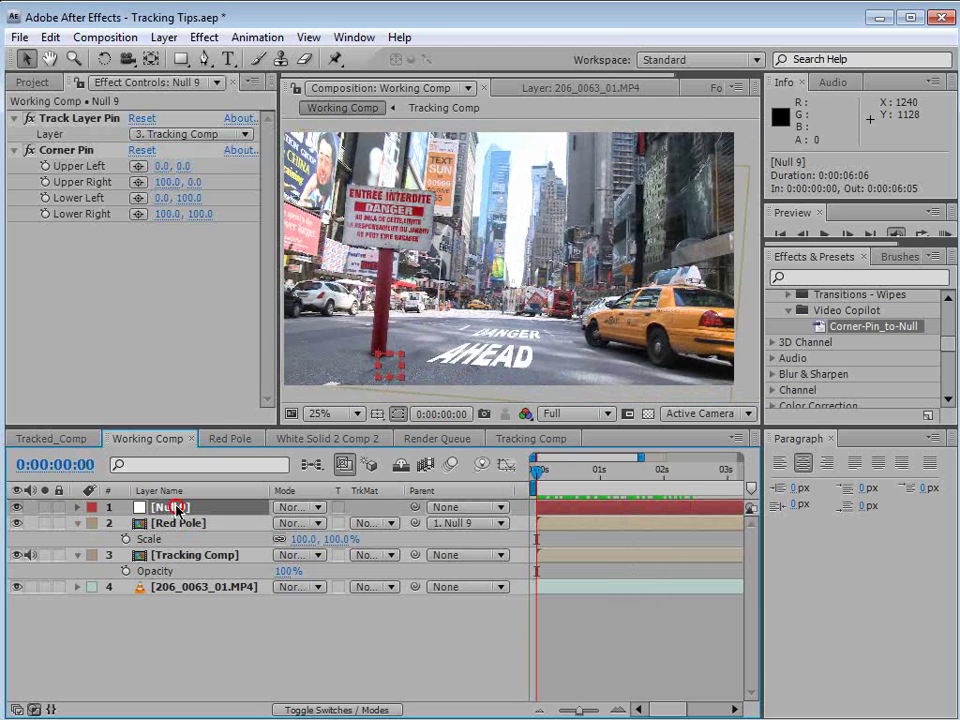
left_click_drag(398, 387, 504, 339)
left_click(604, 626)
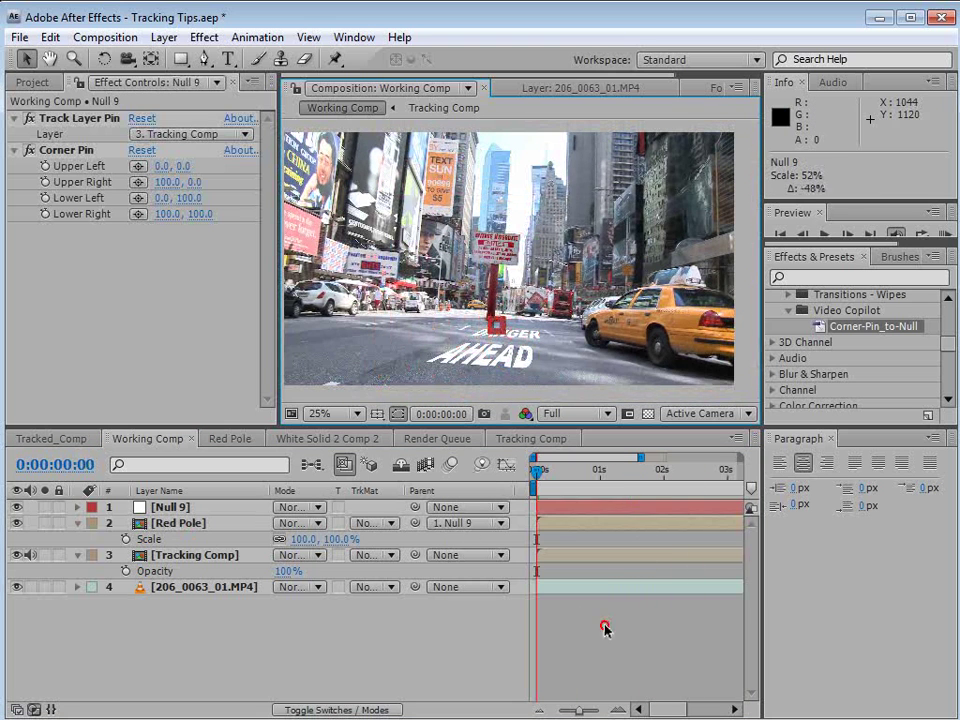
left_click_drag(537, 474, 484, 484)
- Move the null below the frame to about 1316, 1252, scale it to 160%, and scrub to check the close-up sign
left_click_drag(505, 337, 586, 421)
key("space")
left_click_drag(609, 346, 570, 283)
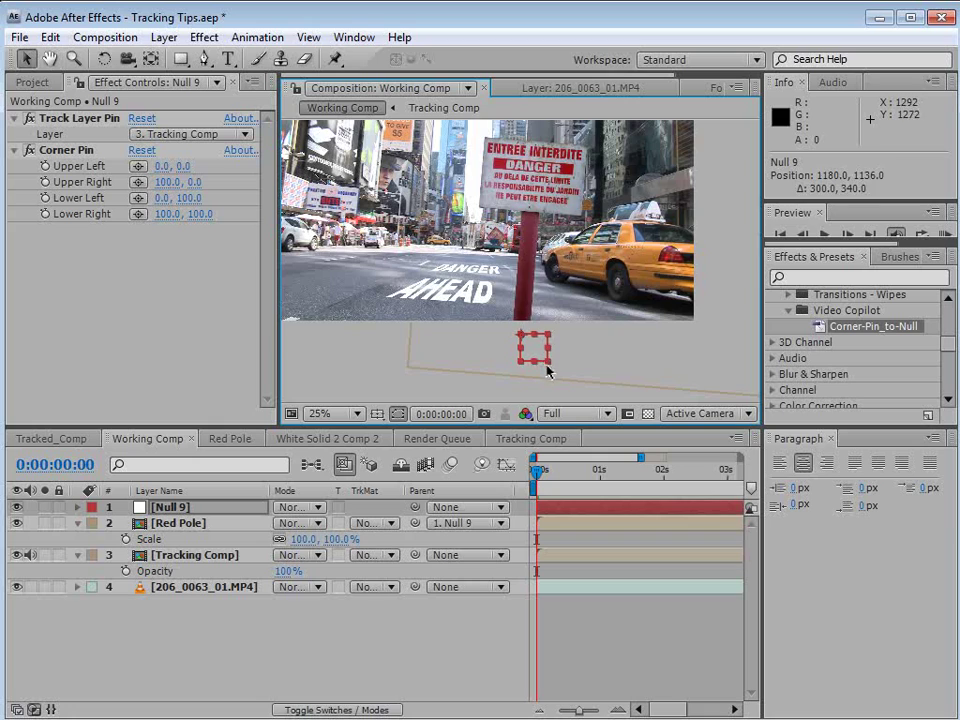
left_click_drag(548, 365, 559, 373)
key("space")
left_click_drag(527, 238, 527, 266)
left_click_drag(547, 385, 580, 416)
left_click_drag(540, 474, 581, 482)
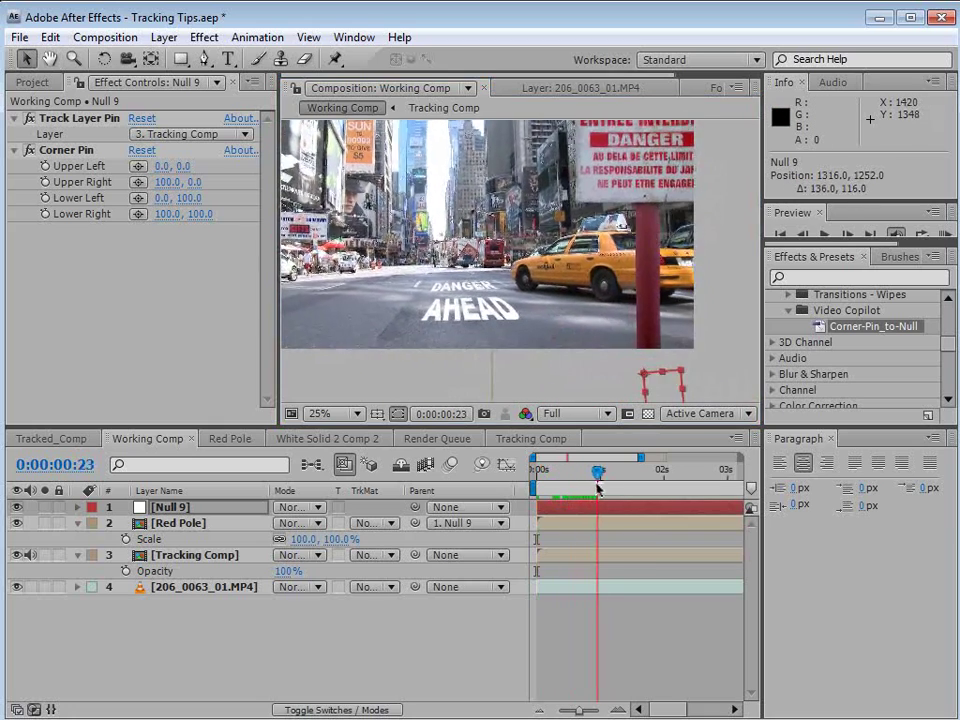
left_click_drag(603, 487, 683, 500)
- Show the whole composition duration in the timeline, set the Tracking Comp layer to Overlay mode and preview the road text
left_click_drag(641, 457, 740, 457)
left_click(226, 556)
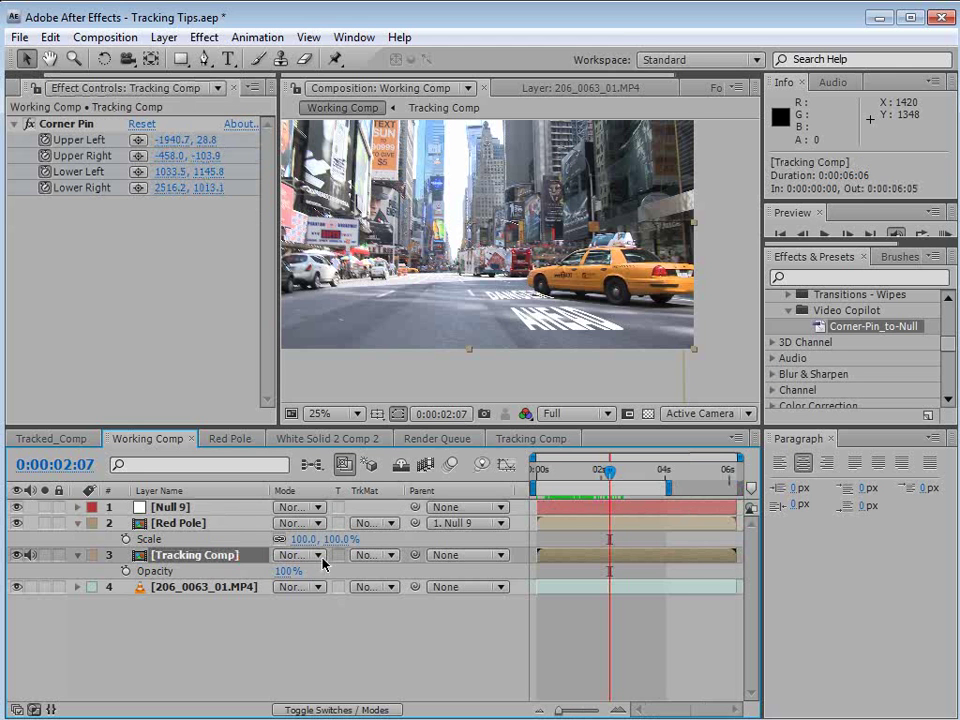
left_click(300, 555)
left_click(240, 700)
key("space")
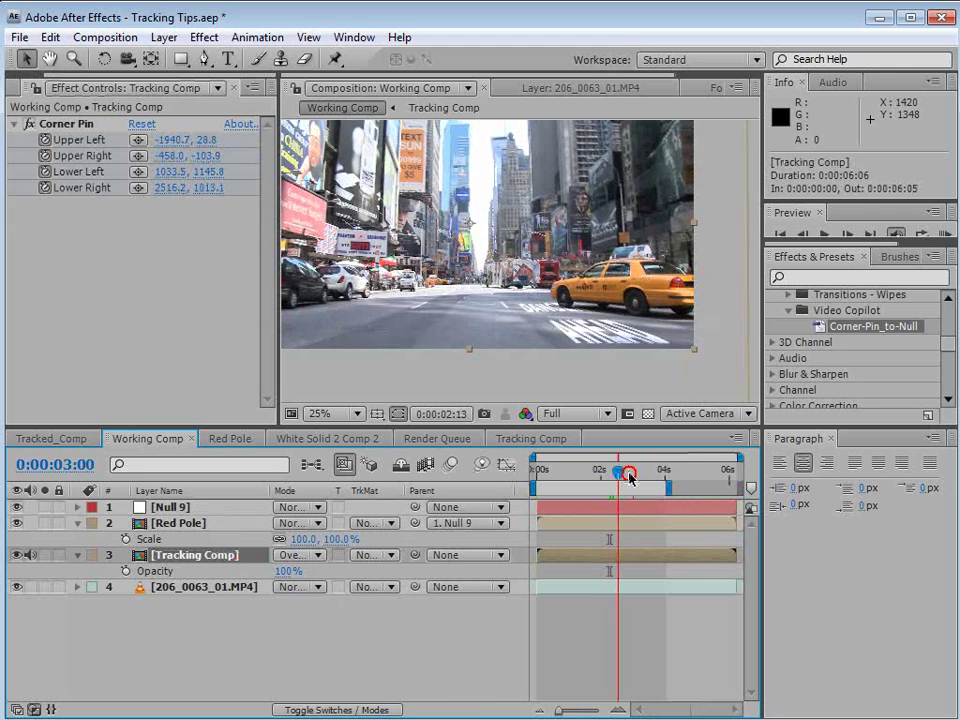
- Move the null back onto the road beside the AHEAD text at 444, 936 on the first frame
left_click(481, 383)
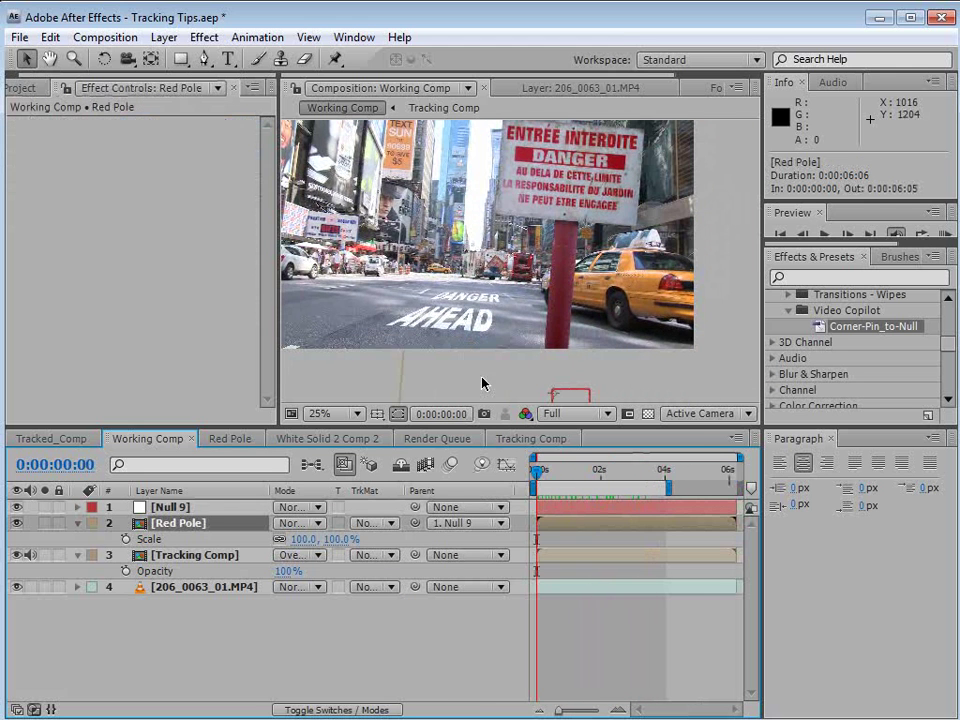
left_click(165, 507)
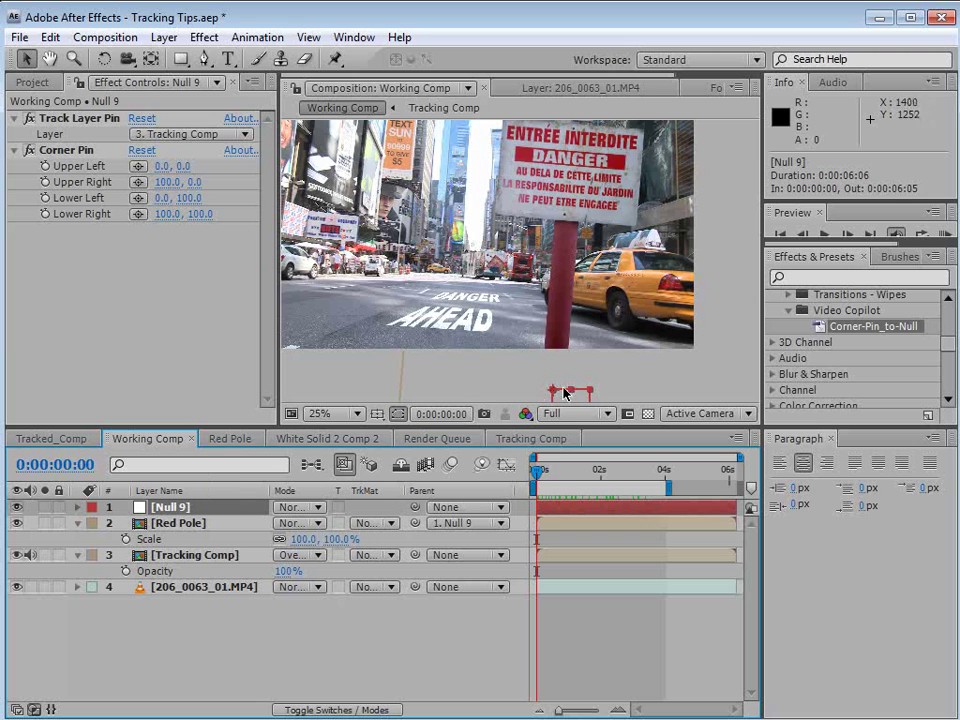
left_click_drag(566, 396, 374, 326)
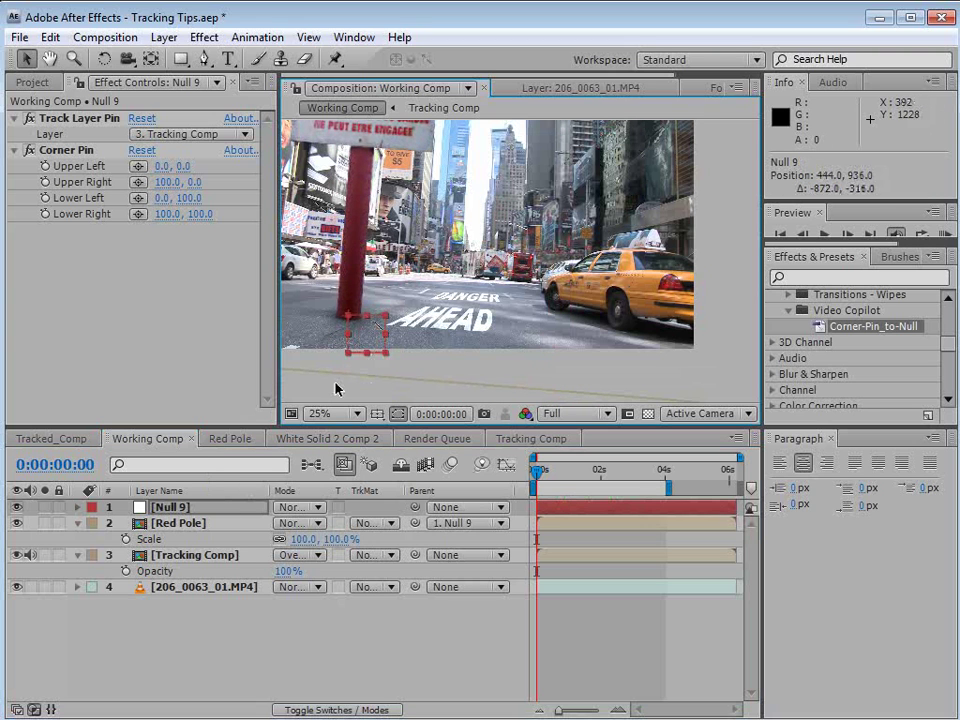
left_click_drag(436, 195, 486, 227)
- Examine the code of the Position expression on the null, and collapse the layer's properties
left_click(172, 508)
key("e")
key("e")
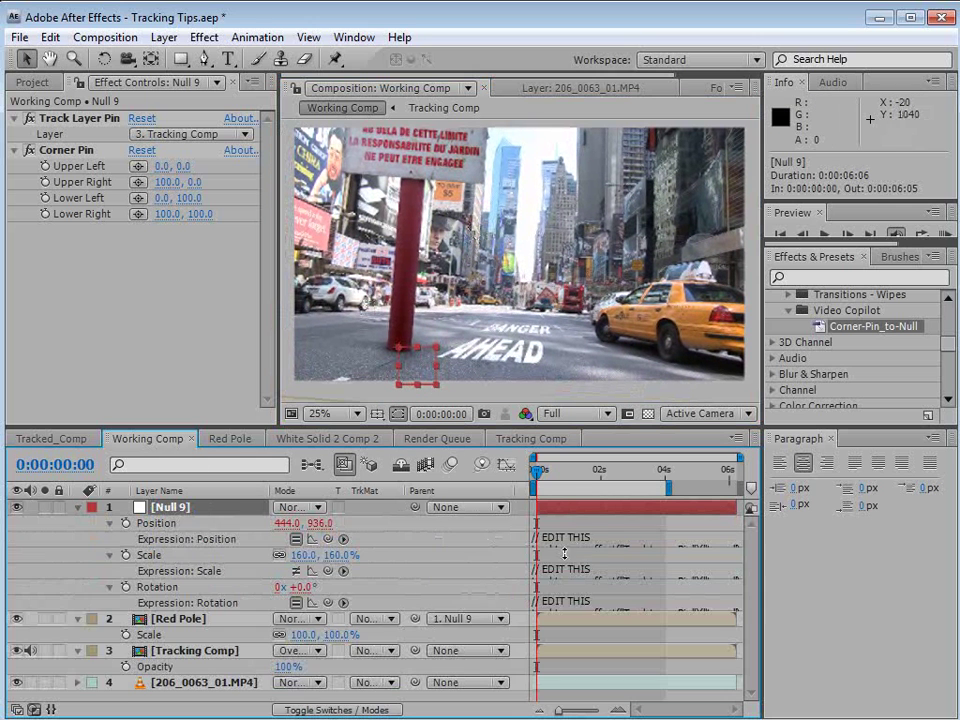
left_click(570, 543)
left_click(668, 589)
left_click_drag(729, 564, 729, 610)
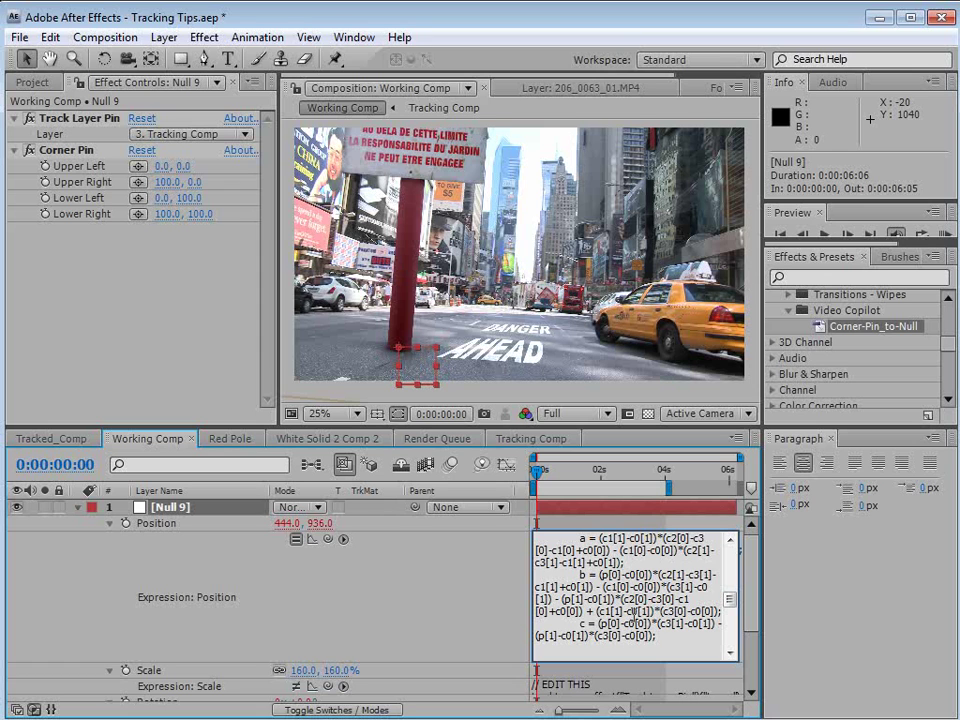
left_click_drag(731, 600, 729, 552)
left_click(451, 523)
left_click(109, 523)
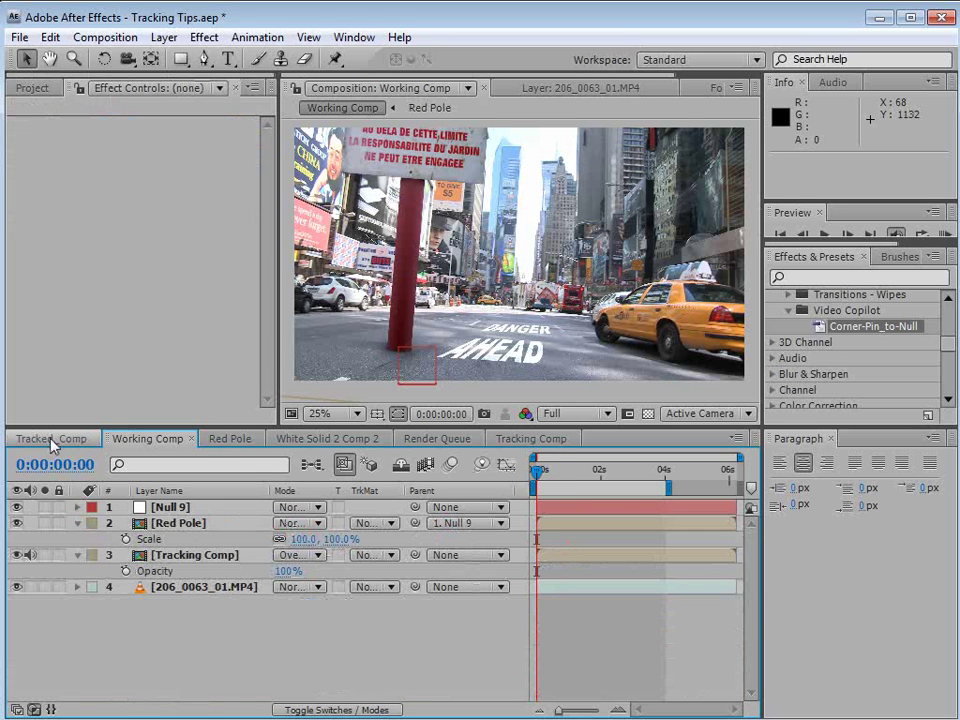
- Preview the finished Tracked_Comp with its many signs, and return to the Working Comp with the Tracking Comp layer selected
left_click(52, 440)
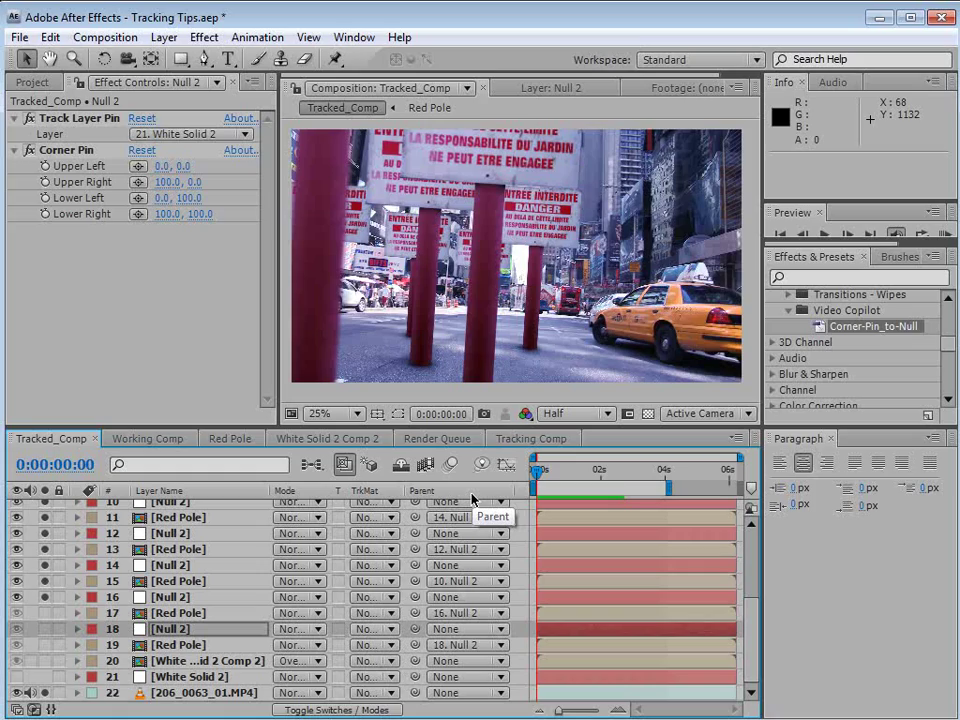
key("KP_0")
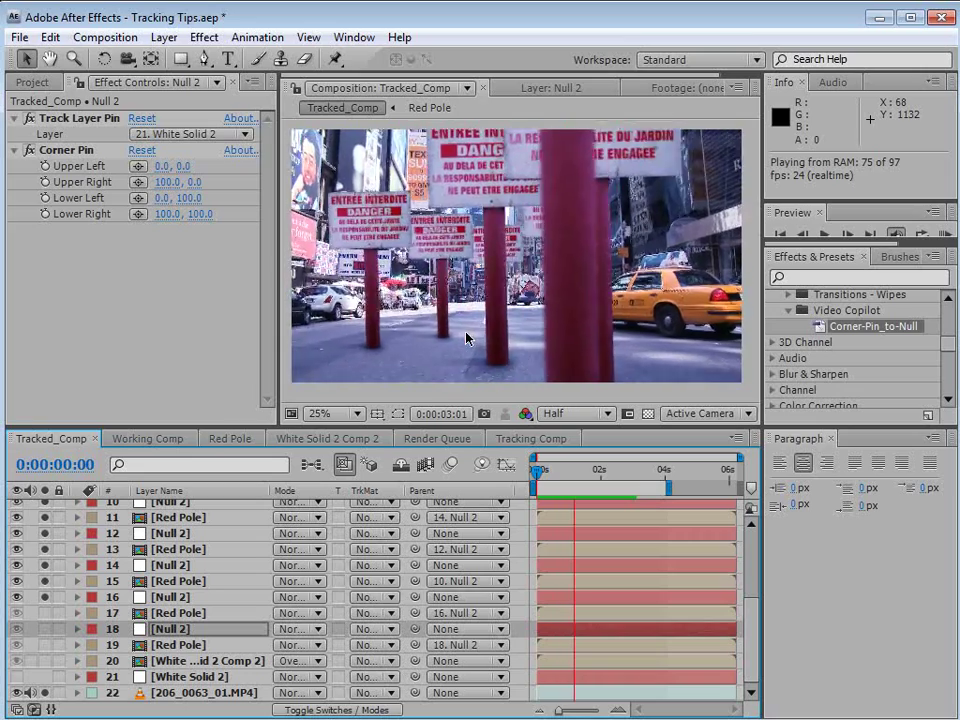
key("space")
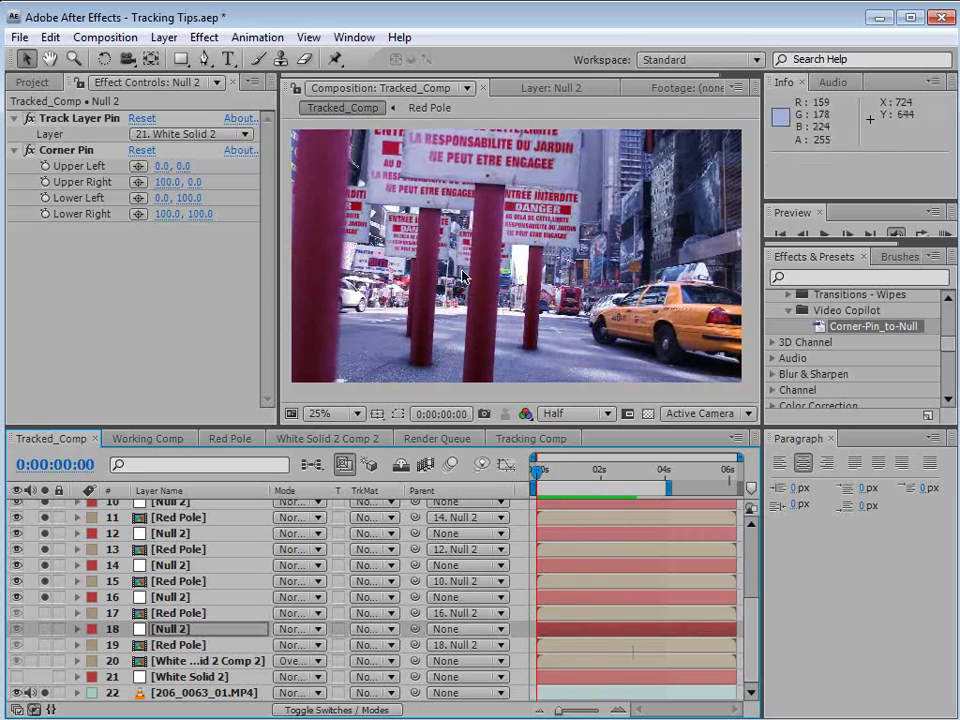
key("space")
key("space")
left_click(145, 440)
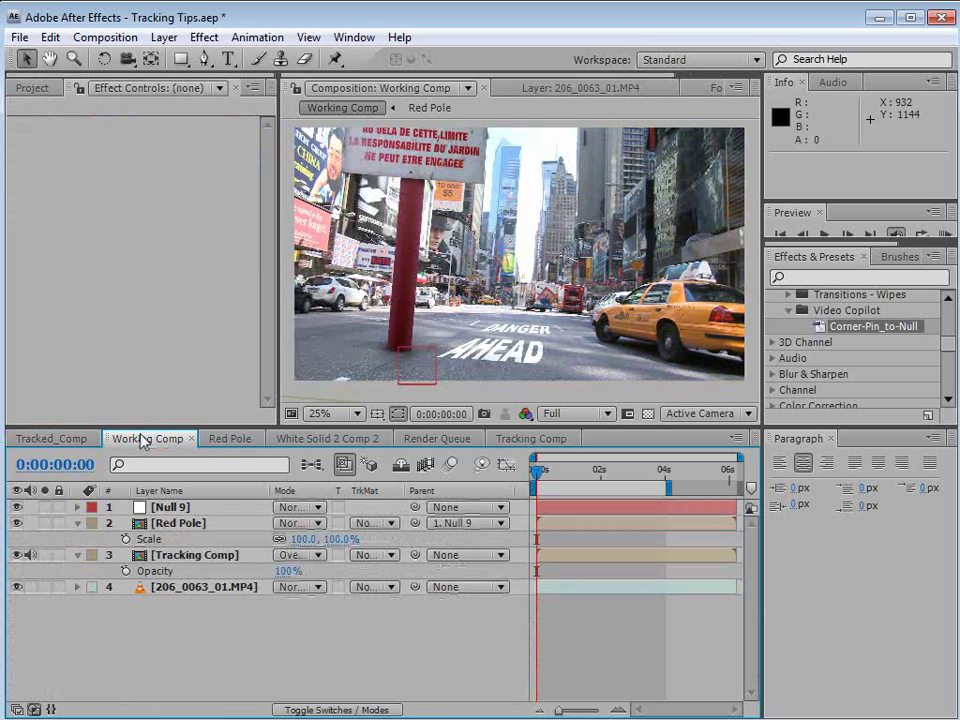
left_click(227, 562)
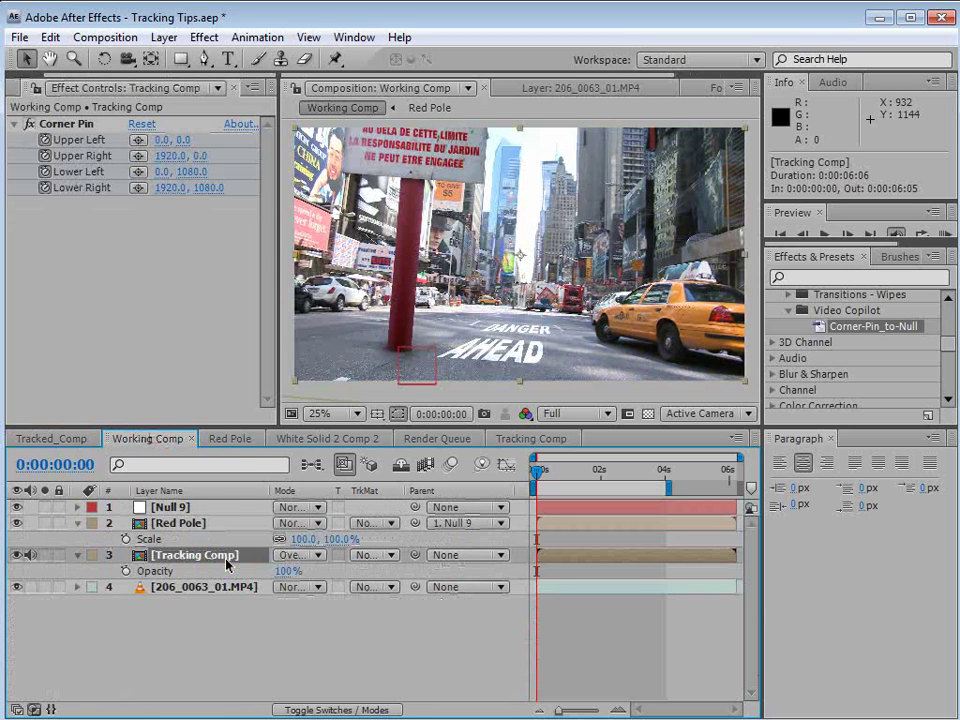
- Try the null in the air among the buildings and at different spots on the road, scrubbing to compare the sign's tracking
left_click(434, 383)
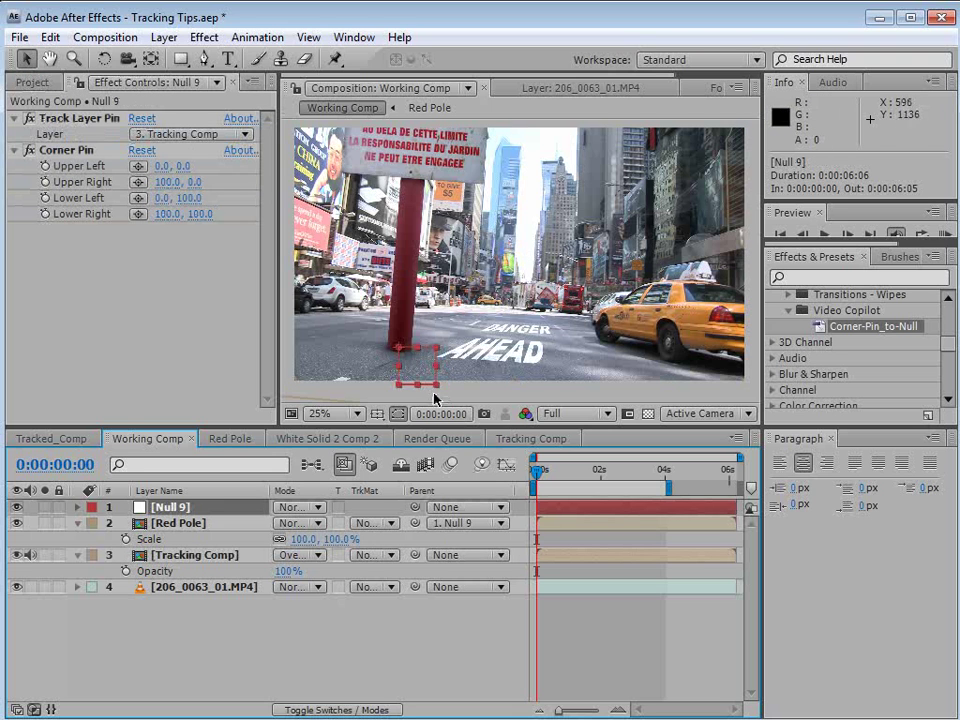
left_click_drag(437, 390, 398, 214)
mouse_move(530, 476)
left_mouse_down()
mouse_move(552, 472)
mouse_move(536, 472)
left_mouse_up()
left_click_drag(398, 209, 413, 340)
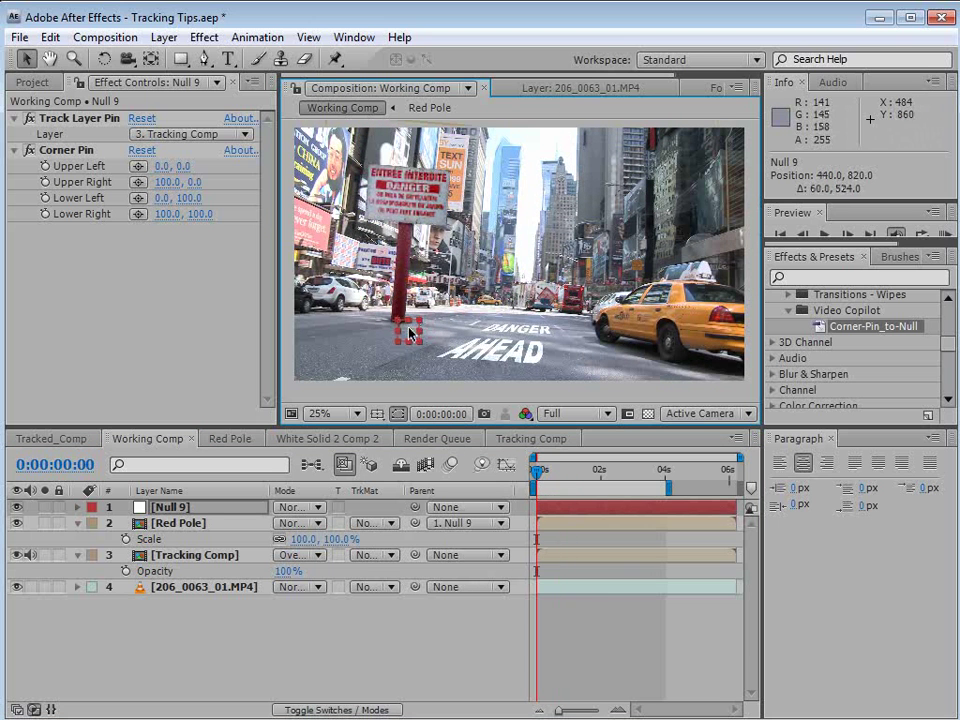
left_click_drag(430, 338, 505, 341)
mouse_move(535, 462)
left_mouse_down()
mouse_move(604, 484)
mouse_move(536, 468)
left_mouse_up()
- Scale the null to 104% and move it to 488, 900 on the road beside the AHEAD text
left_click_drag(537, 349, 400, 396)
key("ctrl+z")
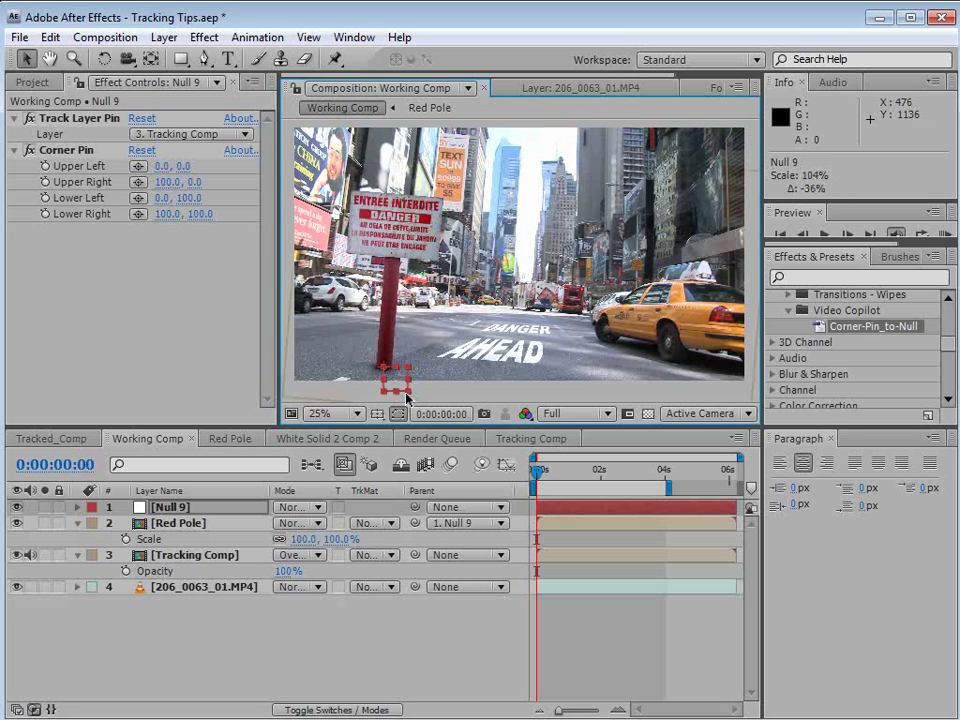
left_click_drag(399, 390, 426, 360)
- Add Dirt_Charge_01.mov to the Working Comp as the top layer above the null
left_click(38, 84)
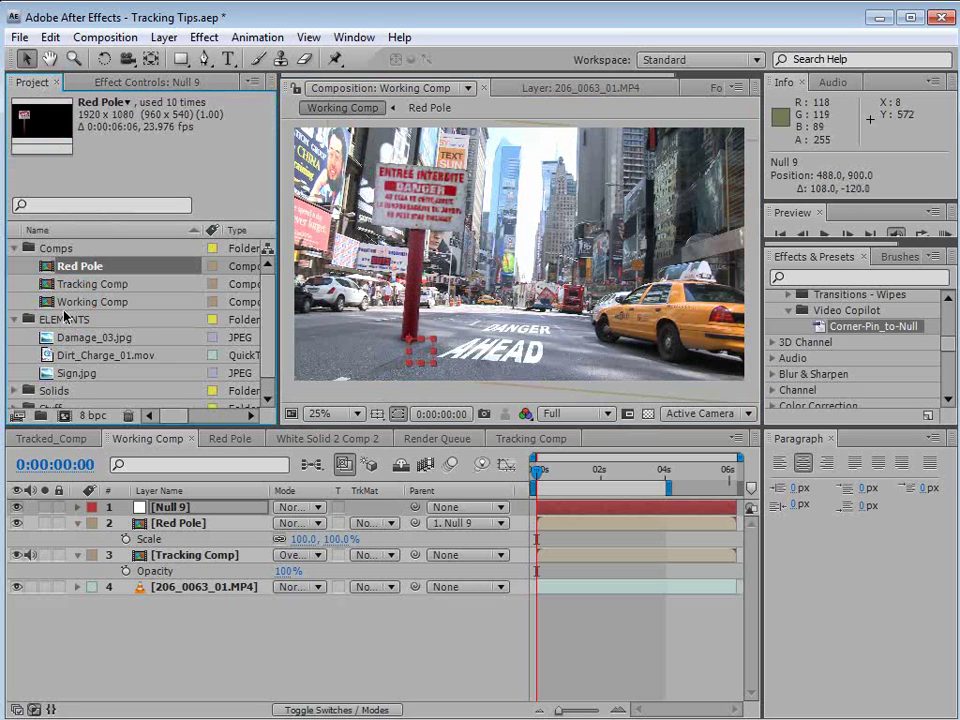
left_click(52, 357)
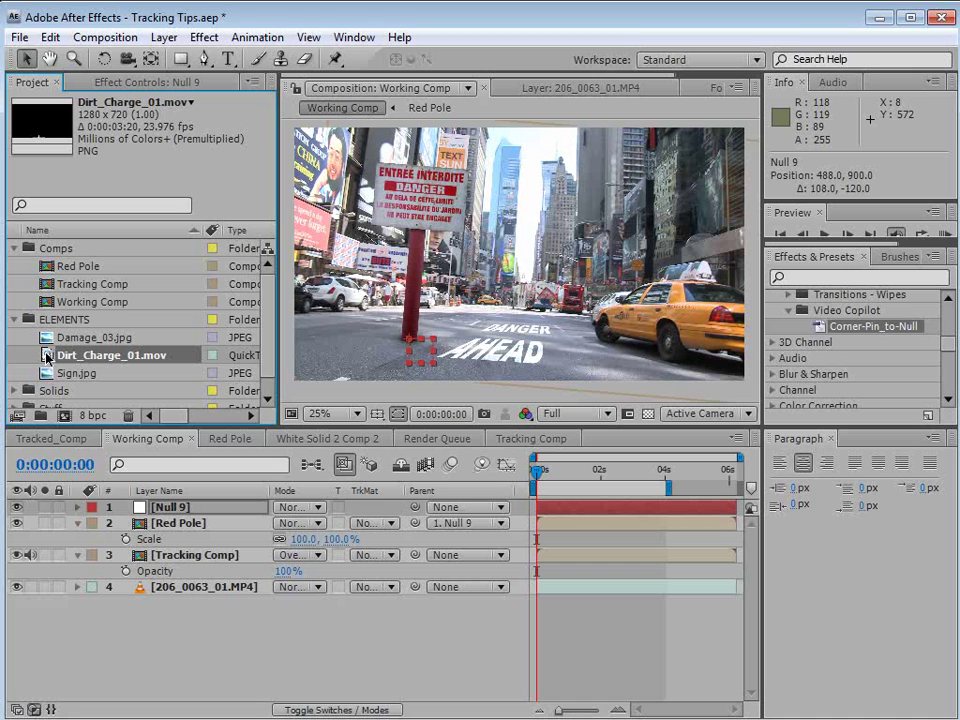
left_click_drag(47, 357, 160, 508)
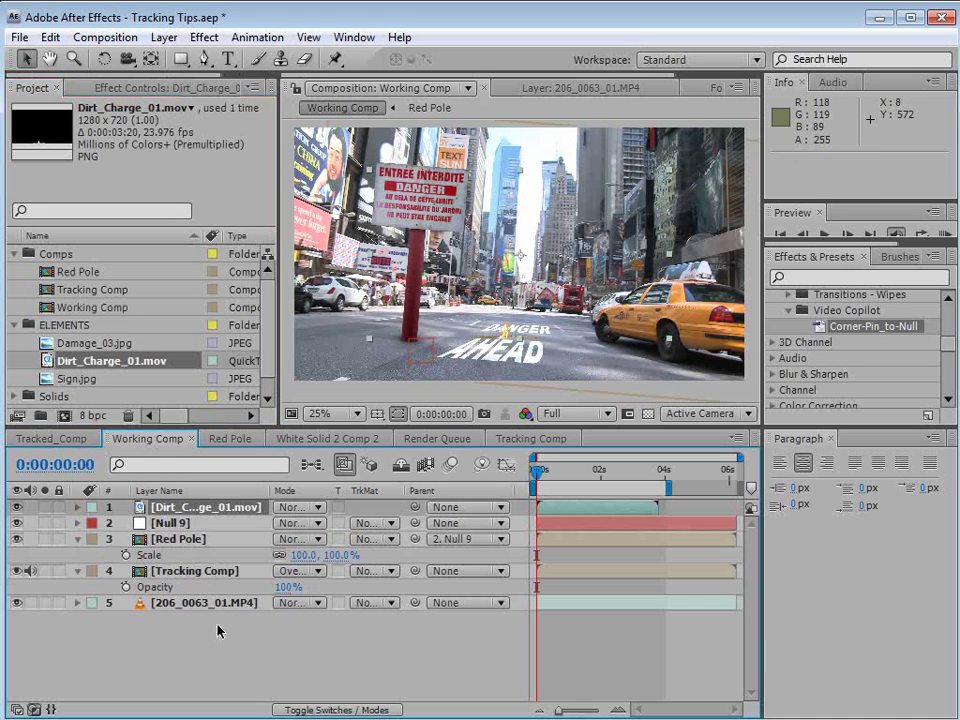
left_click(218, 637)
- Duplicate the null and move the copy onto the road just below the AHEAD text
left_click(180, 524)
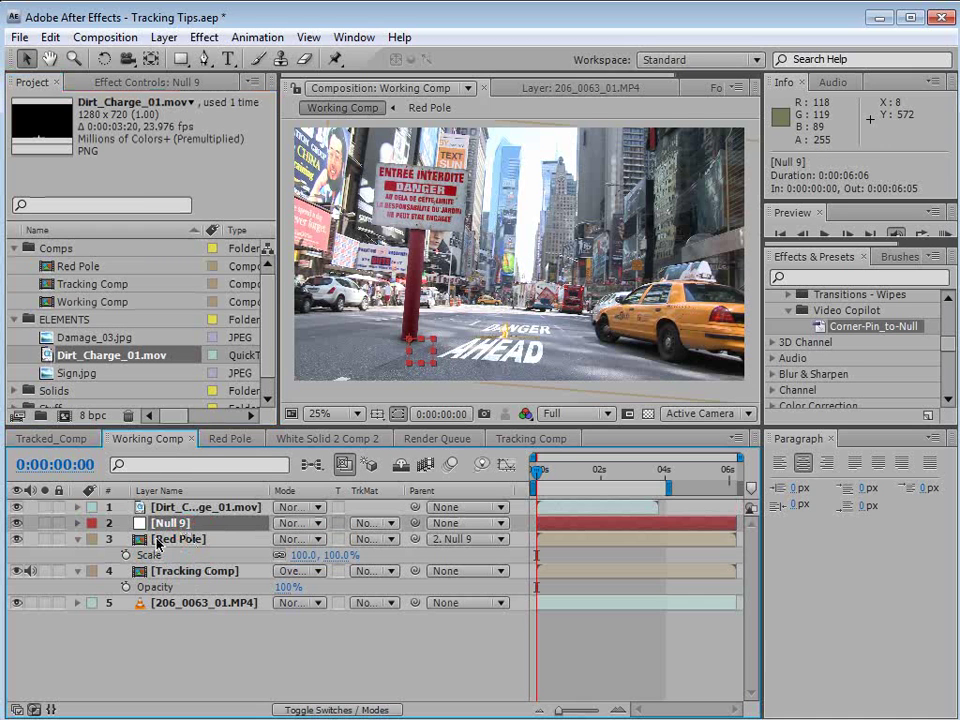
key("ctrl+d")
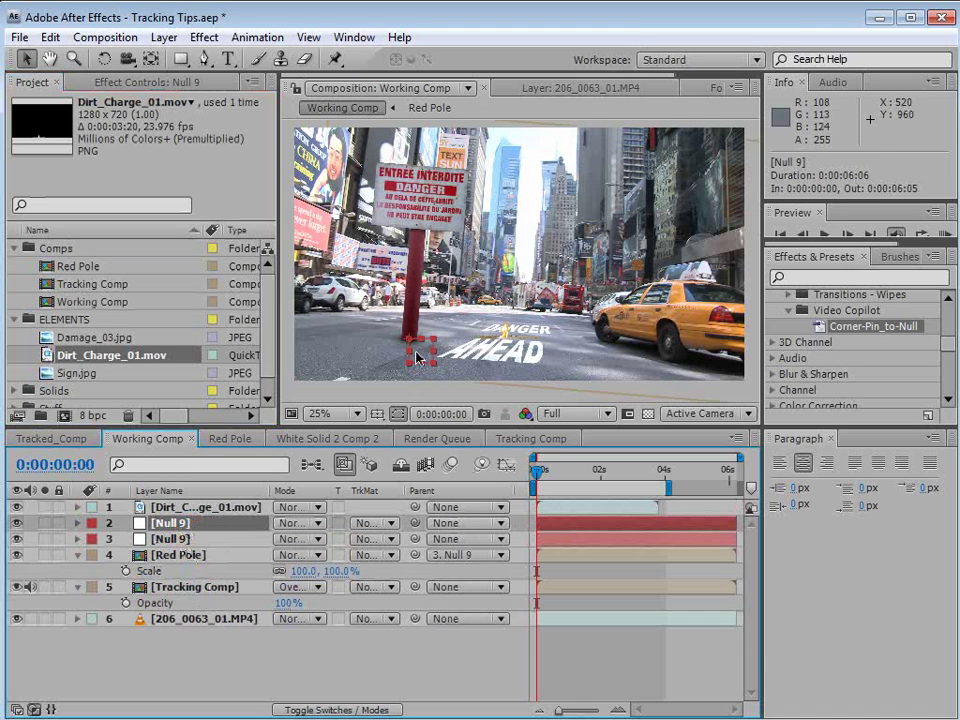
left_click_drag(425, 350, 530, 372)
- Align the base of the Dirt_Charge_01.mov explosion with the null copy and parent the layer to that null
left_click(178, 506)
left_click_drag(514, 322, 526, 344)
mouse_move(537, 470)
left_mouse_down()
mouse_move(555, 478)
mouse_move(537, 470)
left_mouse_up()
left_click(178, 513)
left_click_drag(415, 510, 160, 522)
- Move the explosion's null to several near and far spots on the road, scrubbing the first frames to check the dirt blast
left_click(208, 525)
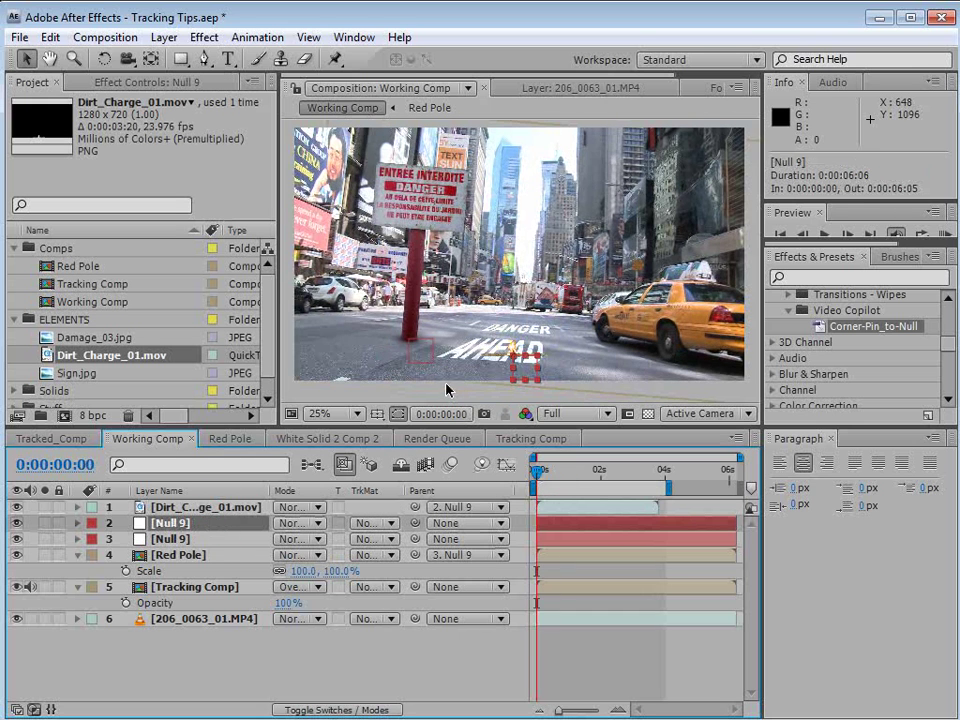
mouse_move(520, 374)
left_mouse_down()
mouse_move(532, 369)
mouse_move(524, 326)
mouse_move(494, 340)
left_mouse_up()
left_click(545, 478)
mouse_move(545, 476)
left_mouse_down()
mouse_move(564, 476)
mouse_move(541, 476)
left_mouse_up()
left_click_drag(480, 342, 465, 395)
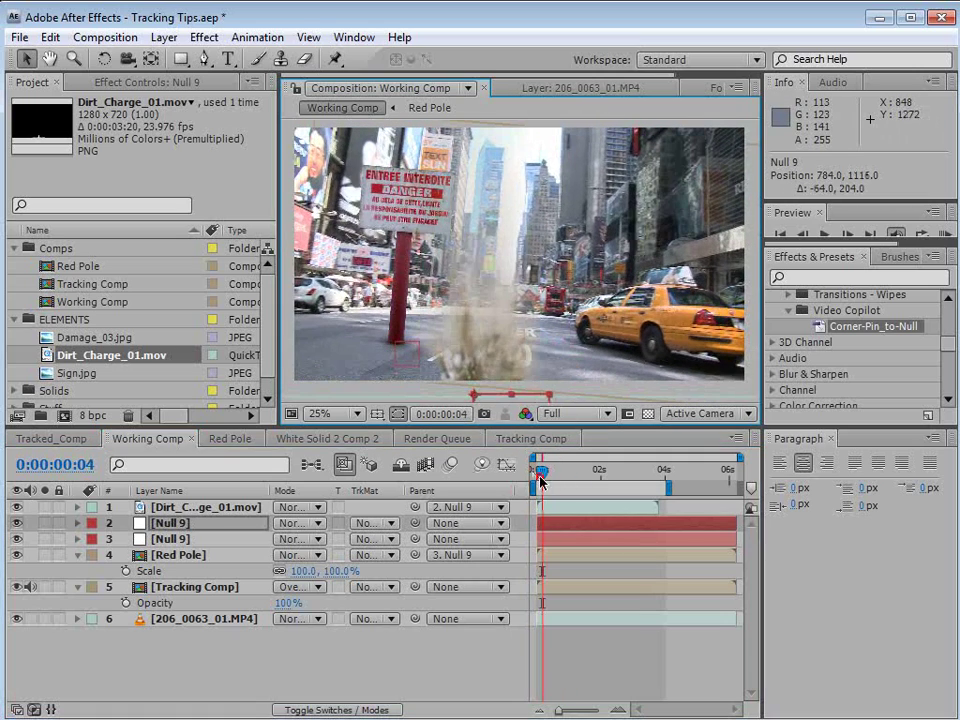
mouse_move(545, 480)
left_mouse_down()
mouse_move(564, 478)
mouse_move(536, 478)
mouse_move(556, 490)
mouse_move(538, 488)
left_mouse_up()
left_click_drag(505, 402, 442, 355)
- Preview the tracked explosion, and delete the Dirt_Charge_01.mov layer together with its null
key("space")
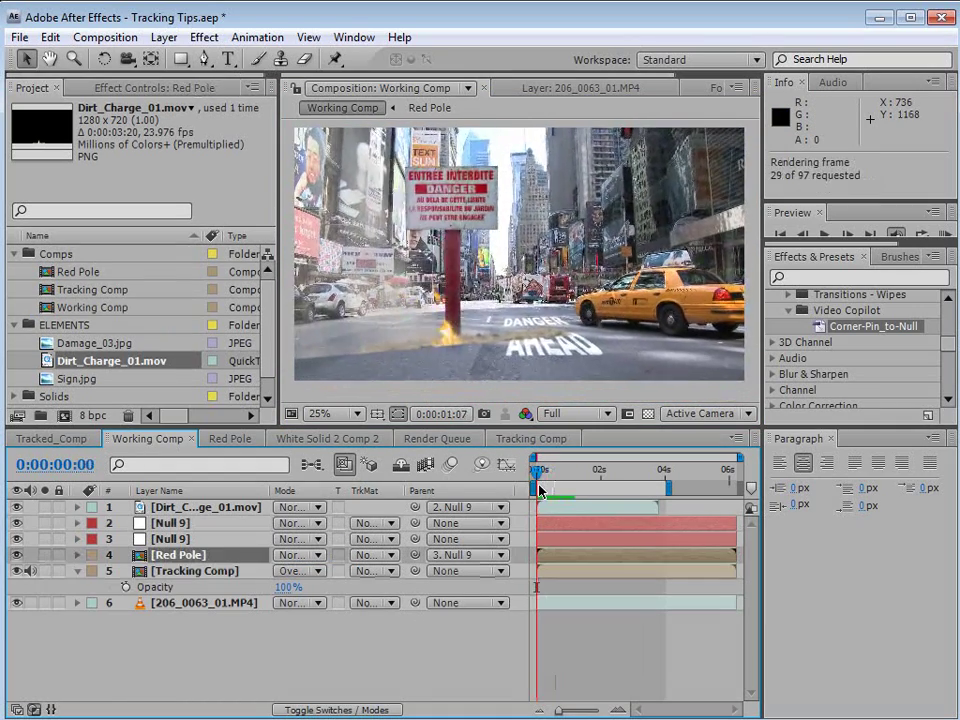
key("space")
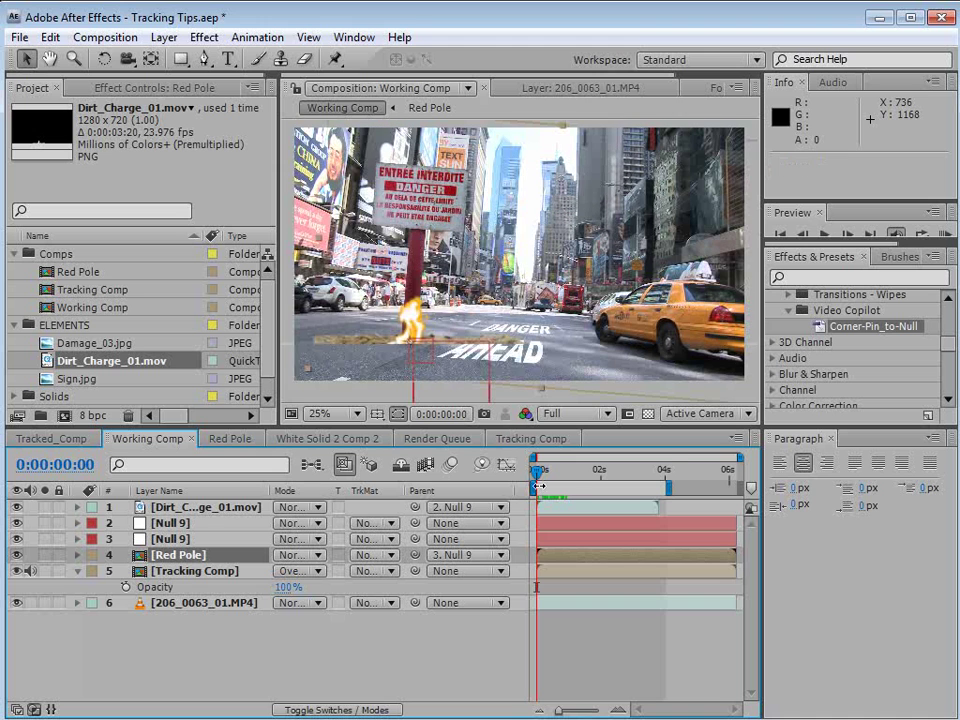
left_click(176, 522)
left_click(180, 508, "shift")
key("Delete")
- Duplicate the null and Red Pole as a separate pair, and place the lower pair smaller and farther back beside the DANGER text
left_click(180, 508)
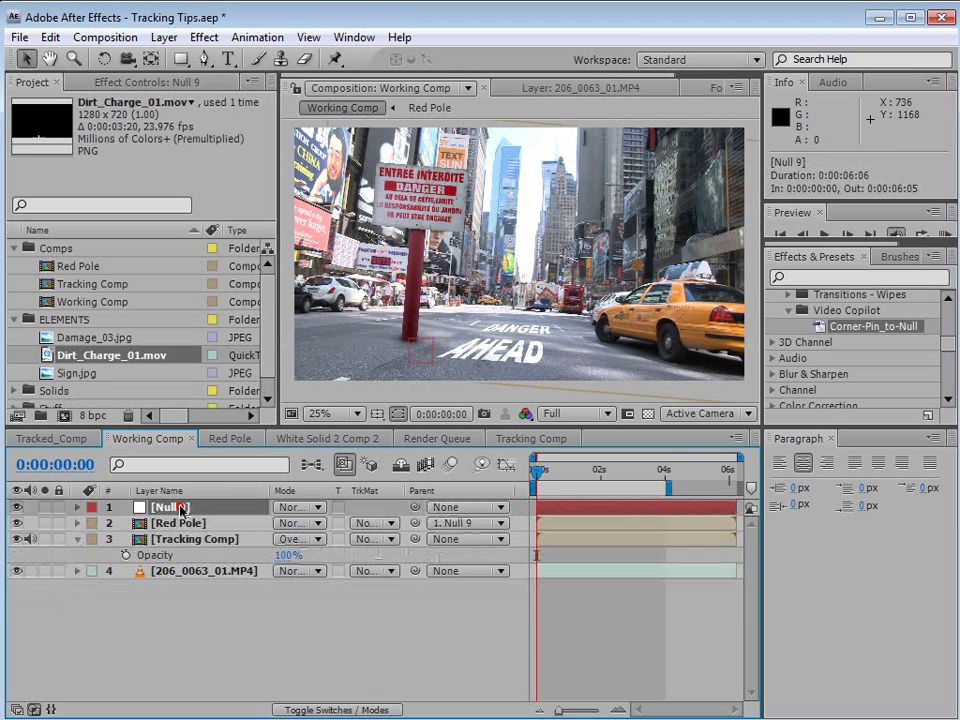
left_click(165, 524, "shift")
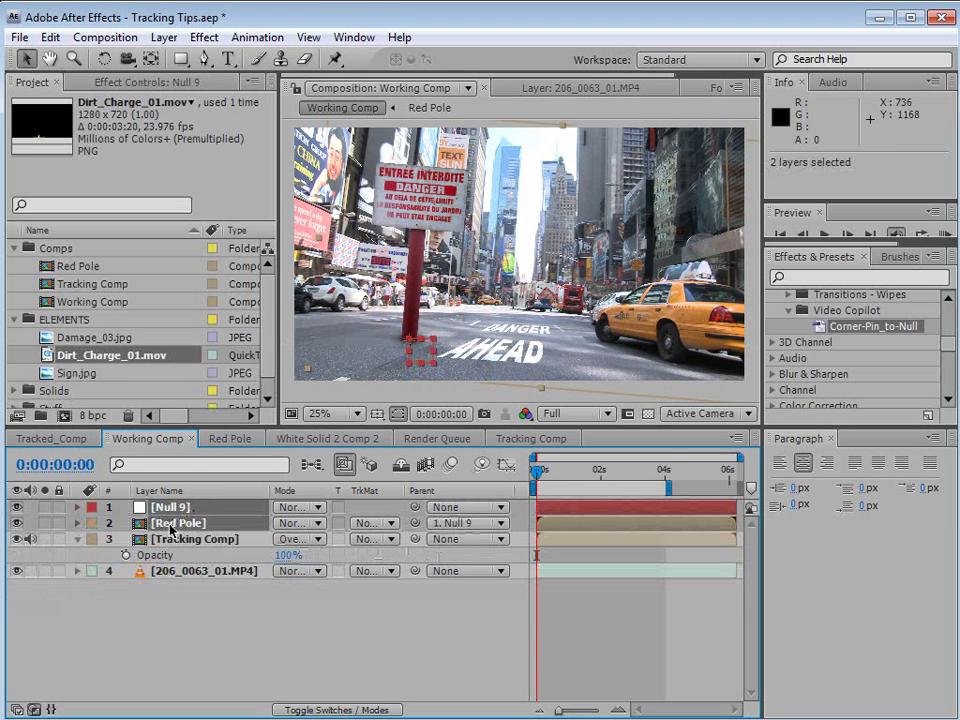
left_click(50, 37)
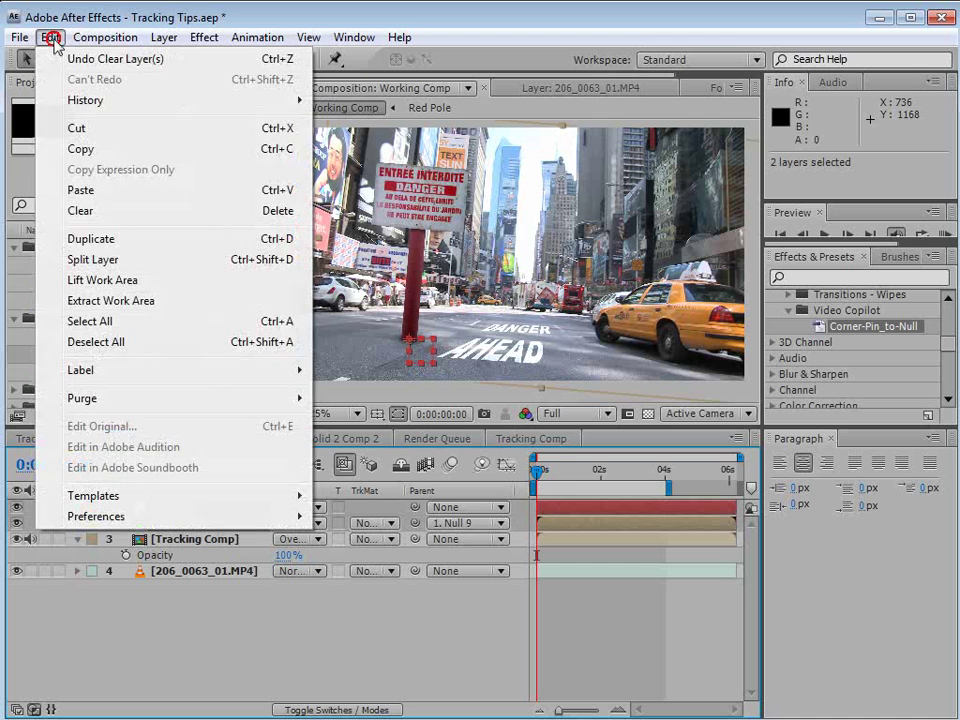
left_click(105, 239)
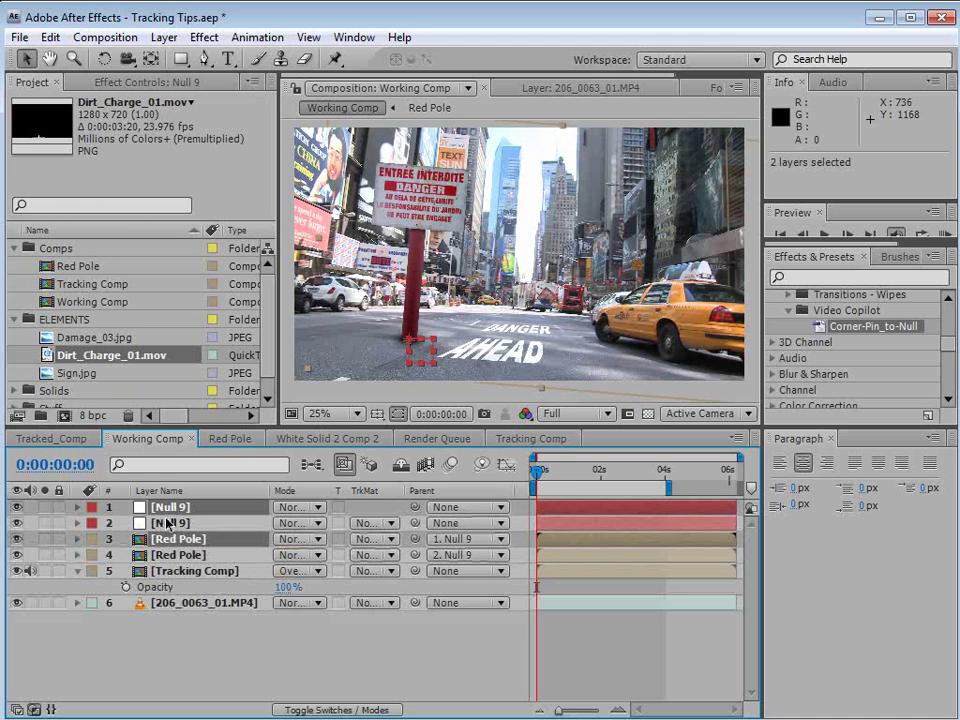
left_click_drag(172, 543, 170, 516)
left_click(190, 663)
left_click(171, 543)
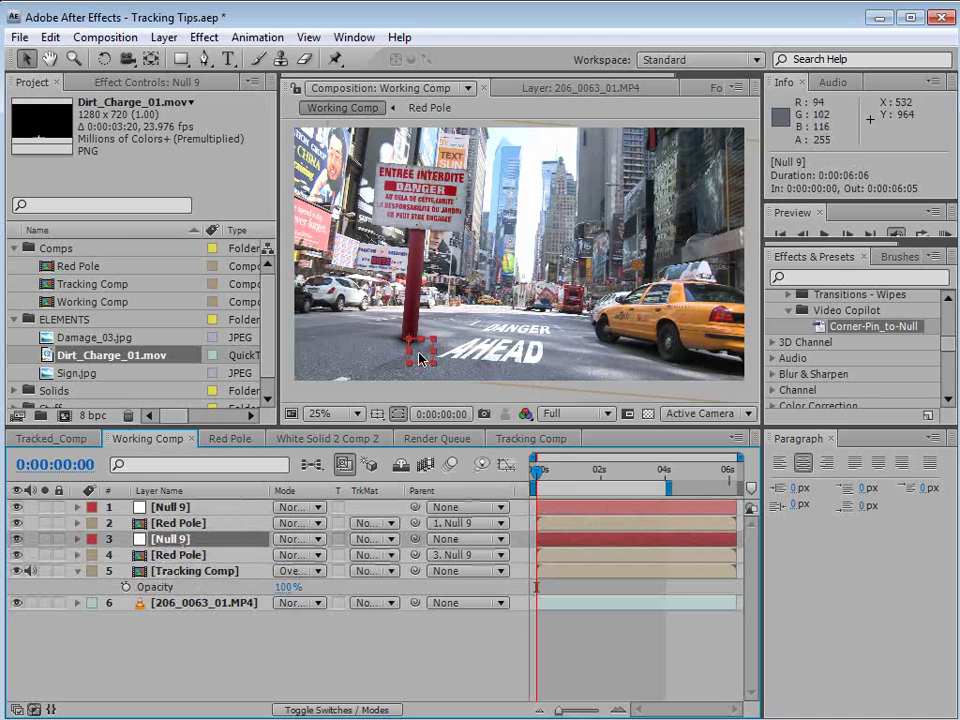
left_click_drag(424, 355, 488, 333)
- Duplicate the second null and Red Pole pair, and set the lower copy still farther back with its null scaled to 36%
left_click(195, 555, "ctrl")
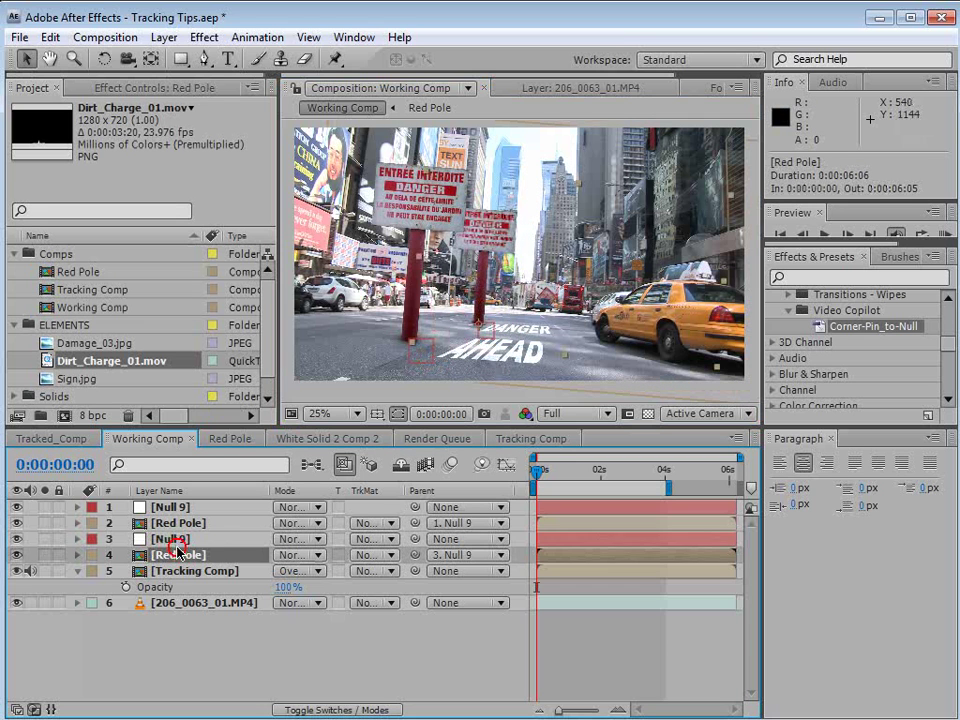
key("ctrl+d")
left_click_drag(182, 567, 171, 594)
left_click(195, 634)
left_click(178, 570)
left_click_drag(490, 329, 521, 330)
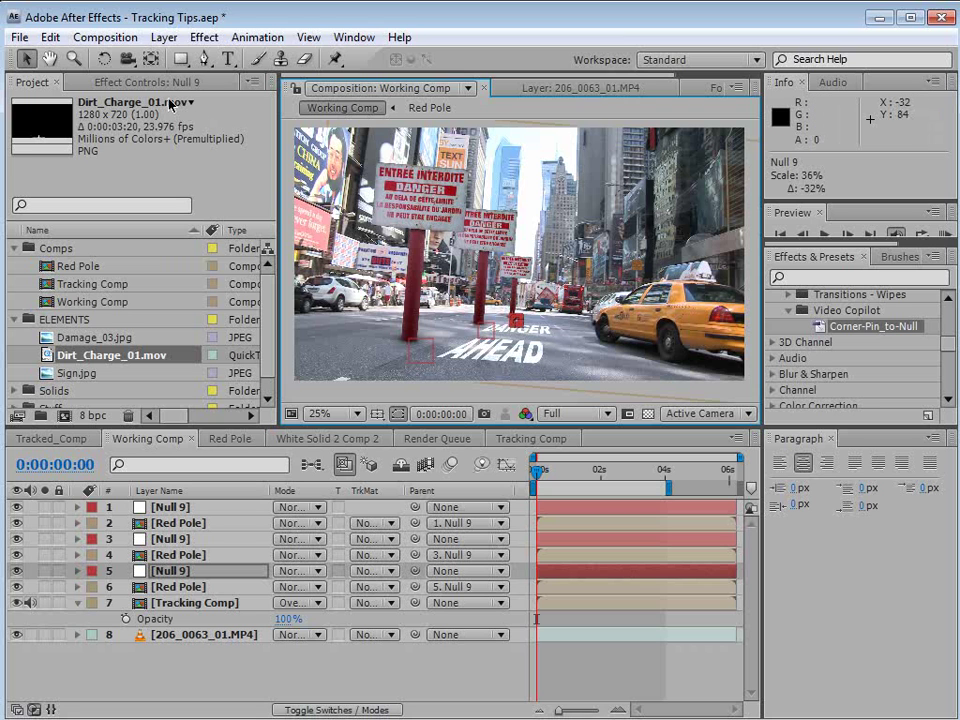
- Draw perspective guide lines converging at the street's vanishing point with the Pen tool, and remove them
left_click(204, 60)
key("space")
left_click_drag(512, 244, 508, 279)
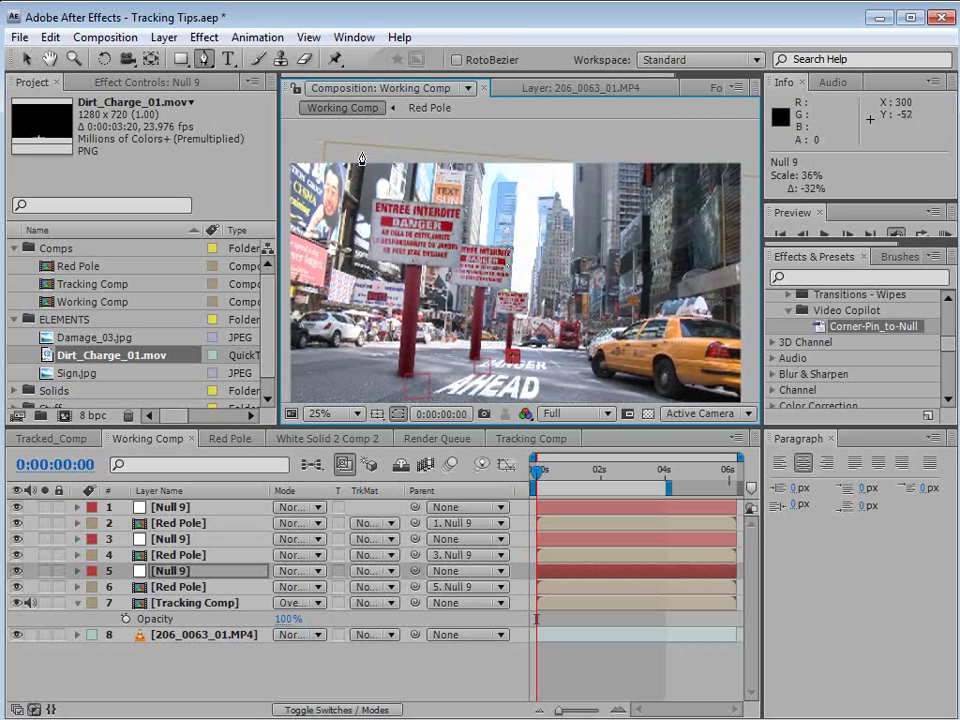
left_click(355, 141)
left_click(522, 334)
left_click(695, 149)
left_click(724, 389)
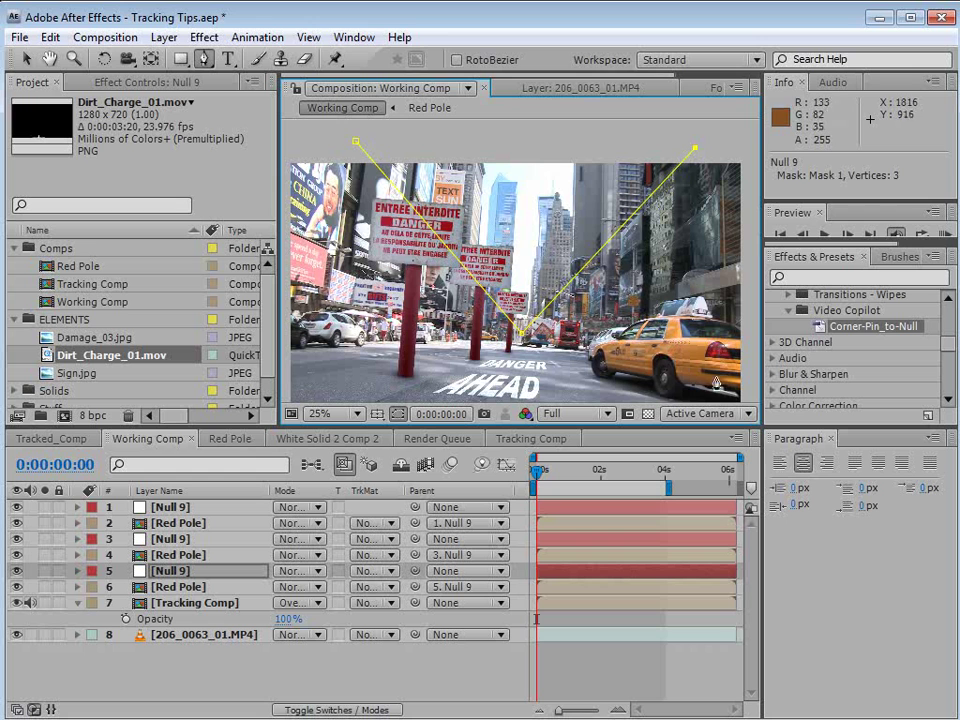
left_click(522, 336, "ctrl")
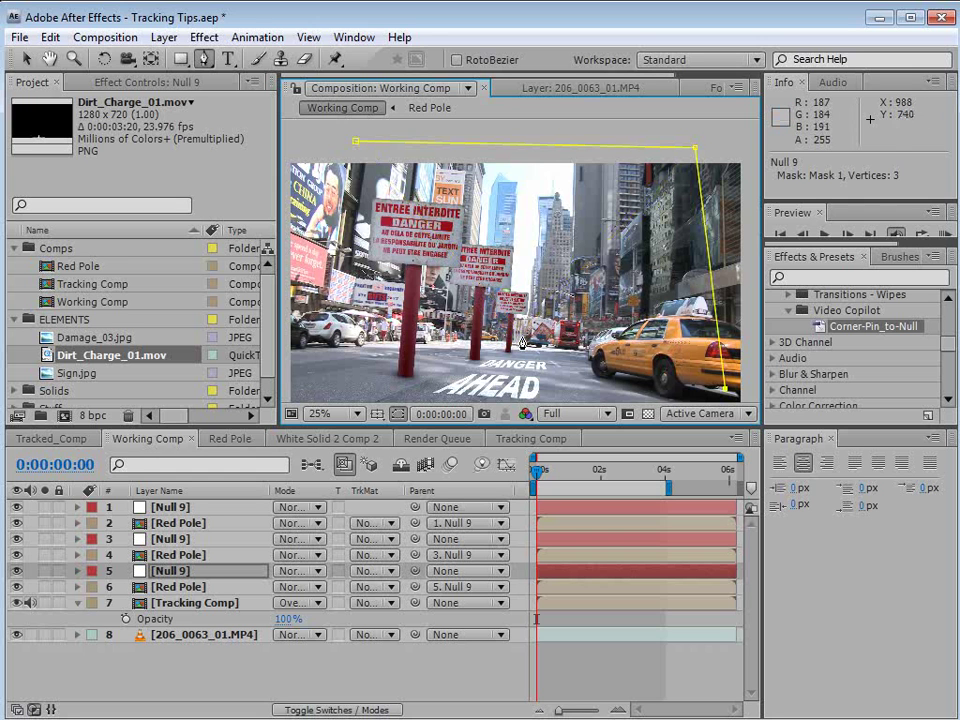
key("v")
key("Delete")
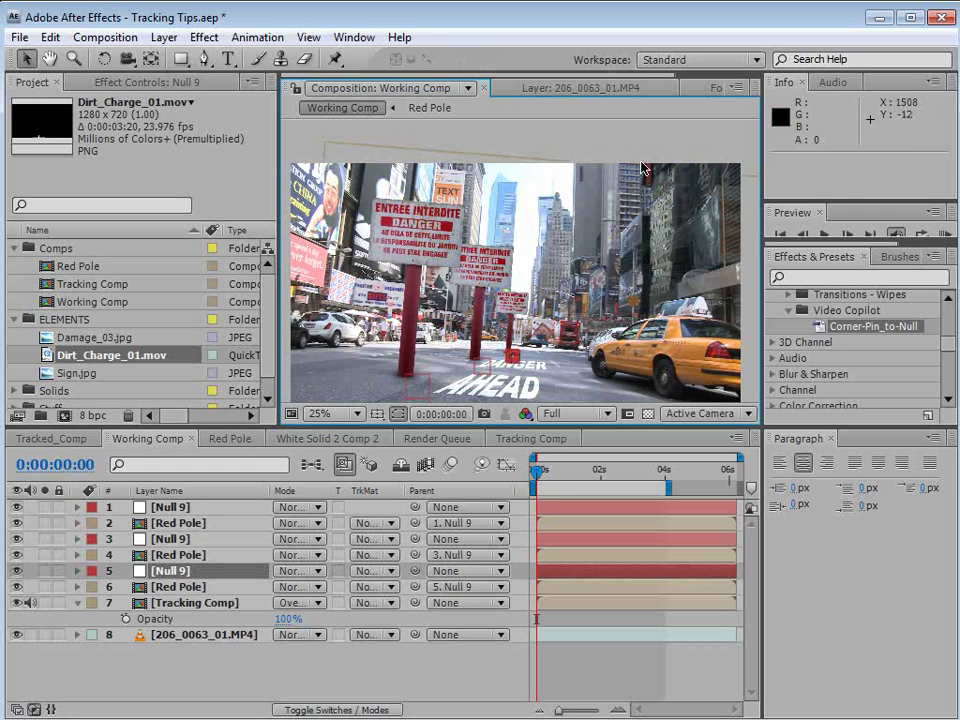
- Check the three tracked signs in a short preview and save the project
mouse_move(537, 470)
left_mouse_down()
mouse_move(566, 483)
mouse_move(532, 484)
left_mouse_up()
left_click(574, 655)
key("h")
left_click_drag(547, 314, 546, 279)
key("v")
key("ctrl+s")
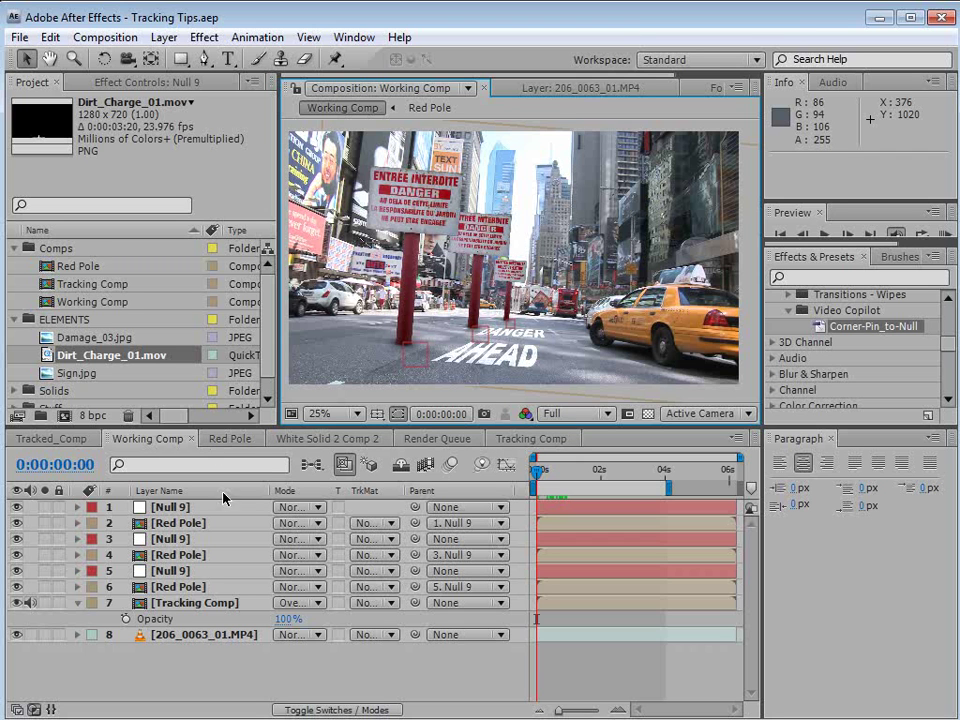
- Create a black 1920 x 1080 solid on top of the layers in the Tracking Comp
double_click(190, 603)
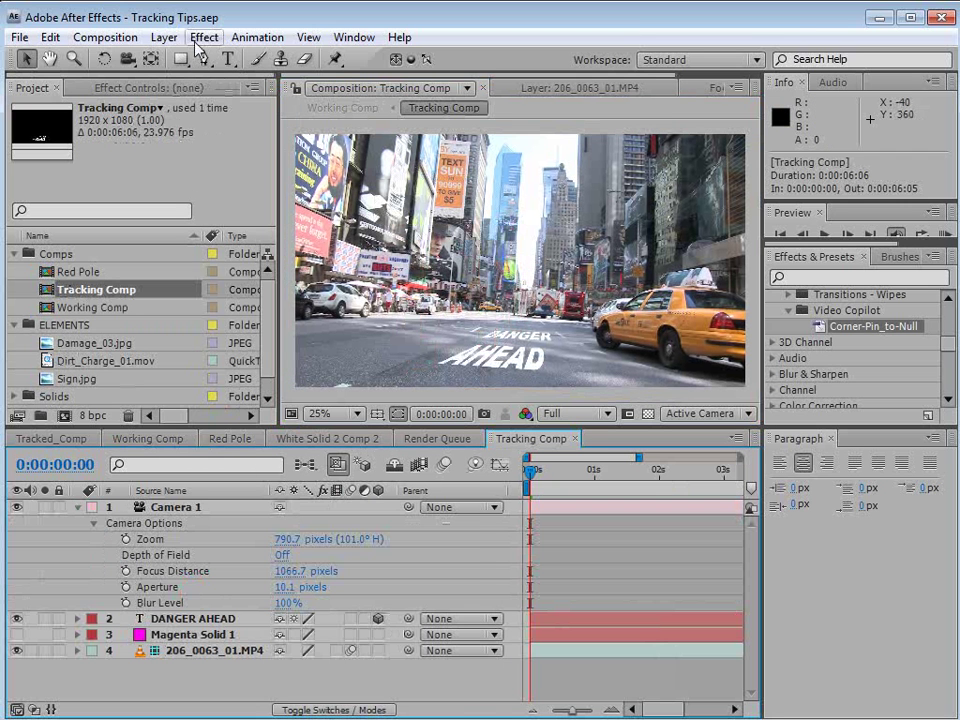
left_click(164, 37)
mouse_move(189, 58)
left_click(504, 81)
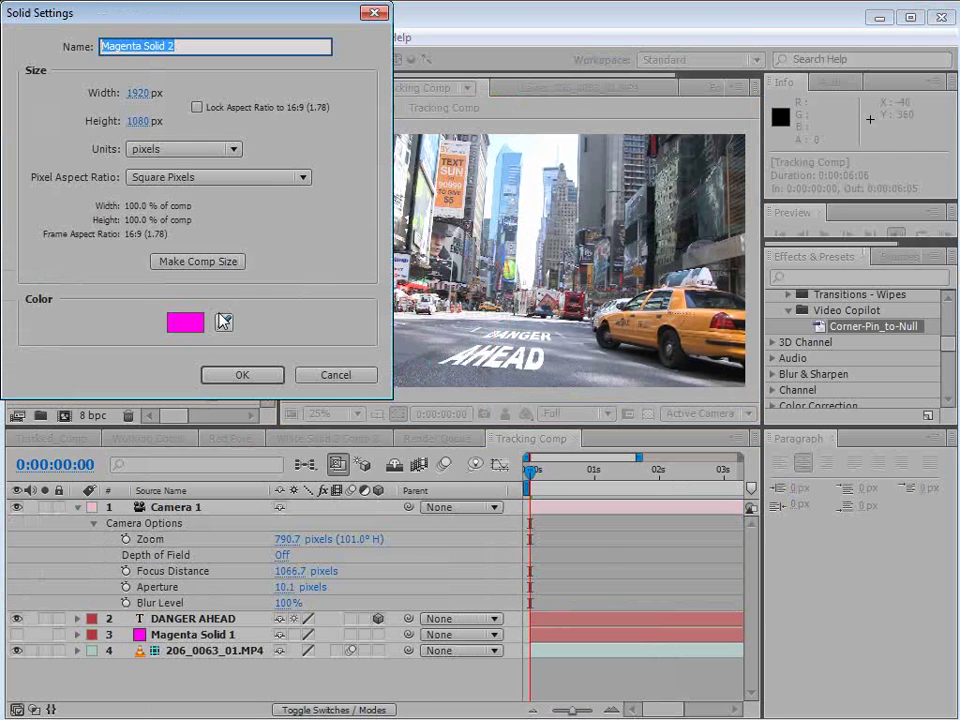
left_click(193, 325)
left_click_drag(250, 420, 529, 696)
key("Return")
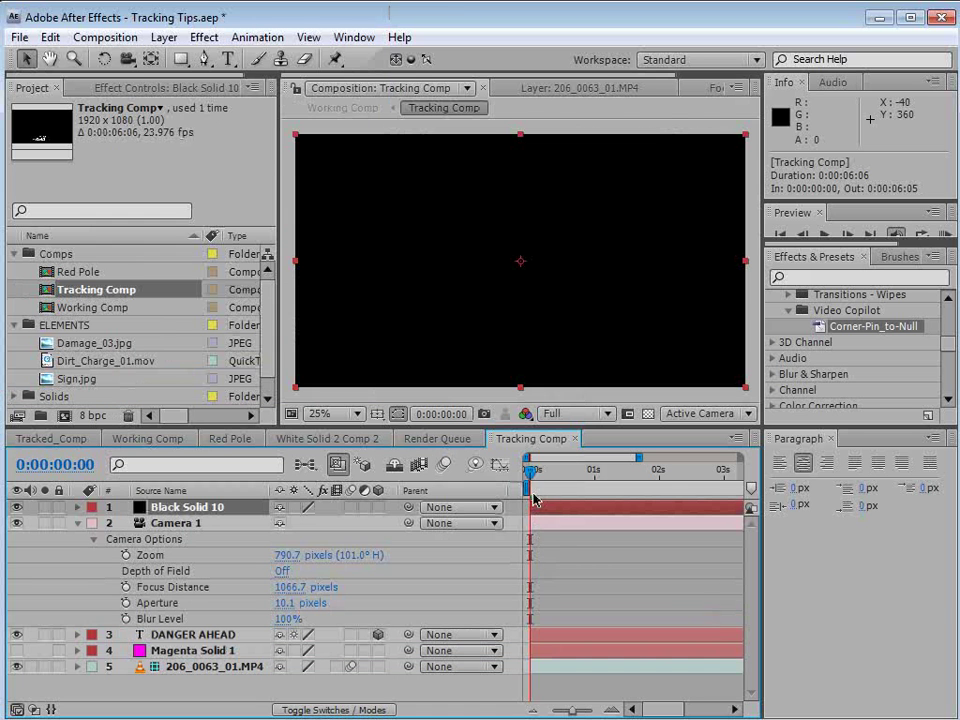
- Paint a filled white skull cranium with a row of upper teeth on the black solid using the Brush tool
left_click(257, 61)
double_click(540, 507)
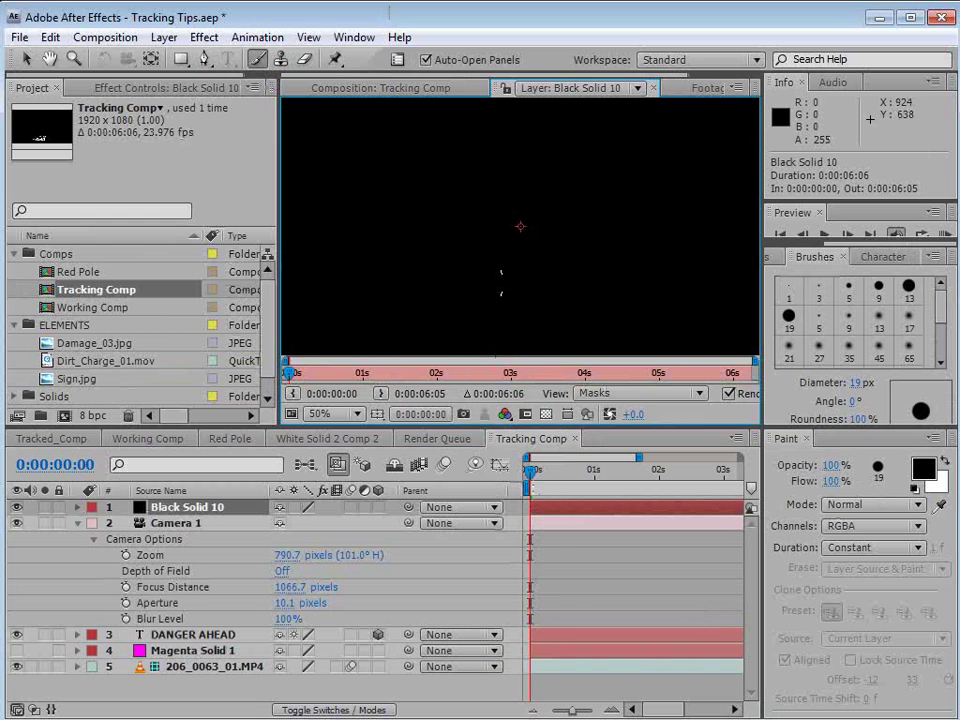
key("grave")
key("grave")
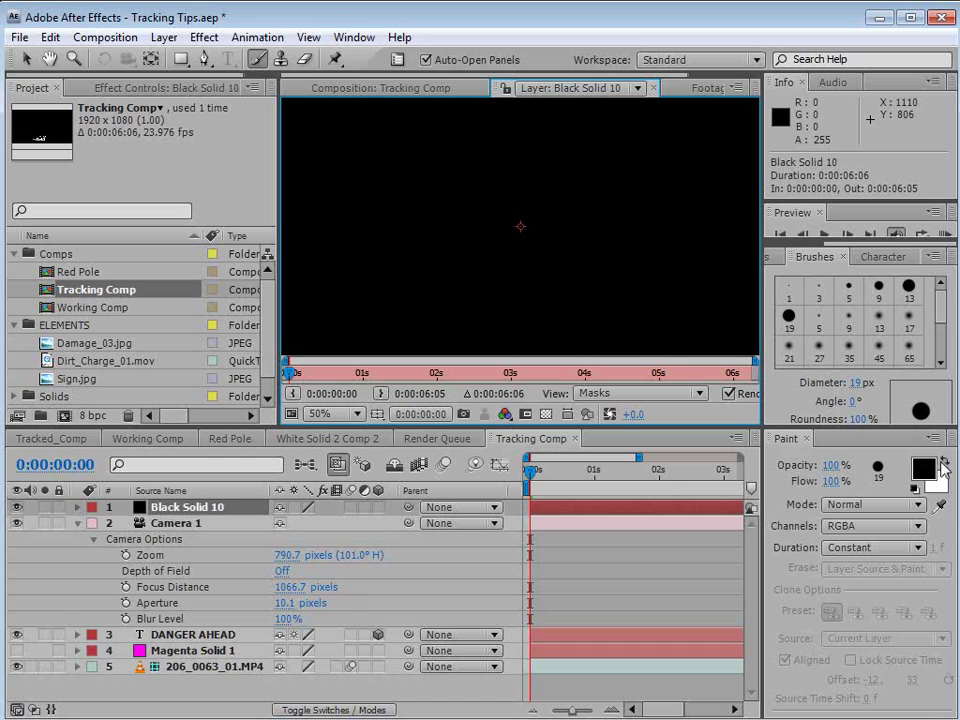
key("grave")
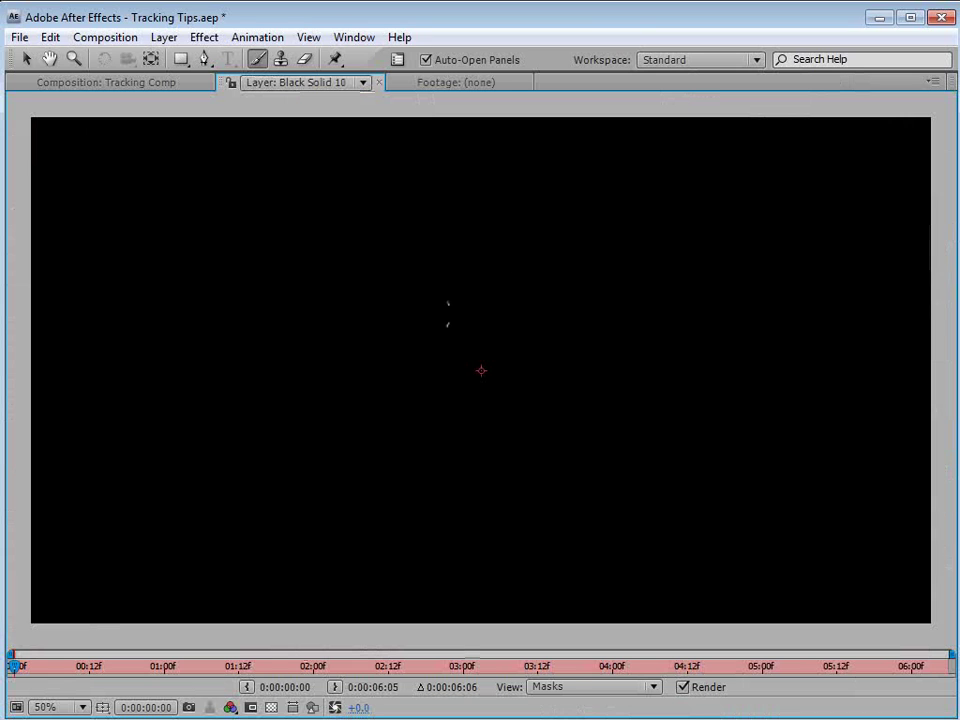
mouse_move(468, 206)
left_mouse_down()
mouse_move(438, 209)
mouse_move(411, 237)
mouse_move(405, 314)
mouse_move(452, 362)
mouse_move(502, 368)
mouse_move(557, 316)
mouse_move(552, 243)
mouse_move(544, 224)
mouse_move(461, 207)
left_mouse_up()
left_click_drag(507, 331, 530, 330)
mouse_move(455, 234)
left_mouse_down()
mouse_move(437, 275)
mouse_move(452, 319)
mouse_move(511, 278)
mouse_move(465, 227)
mouse_move(510, 229)
mouse_move(491, 257)
mouse_move(506, 296)
mouse_move(471, 315)
mouse_move(489, 309)
left_mouse_up()
right_click(489, 309)
right_click(480, 281)
left_click(437, 246)
left_click_drag(457, 265, 442, 265)
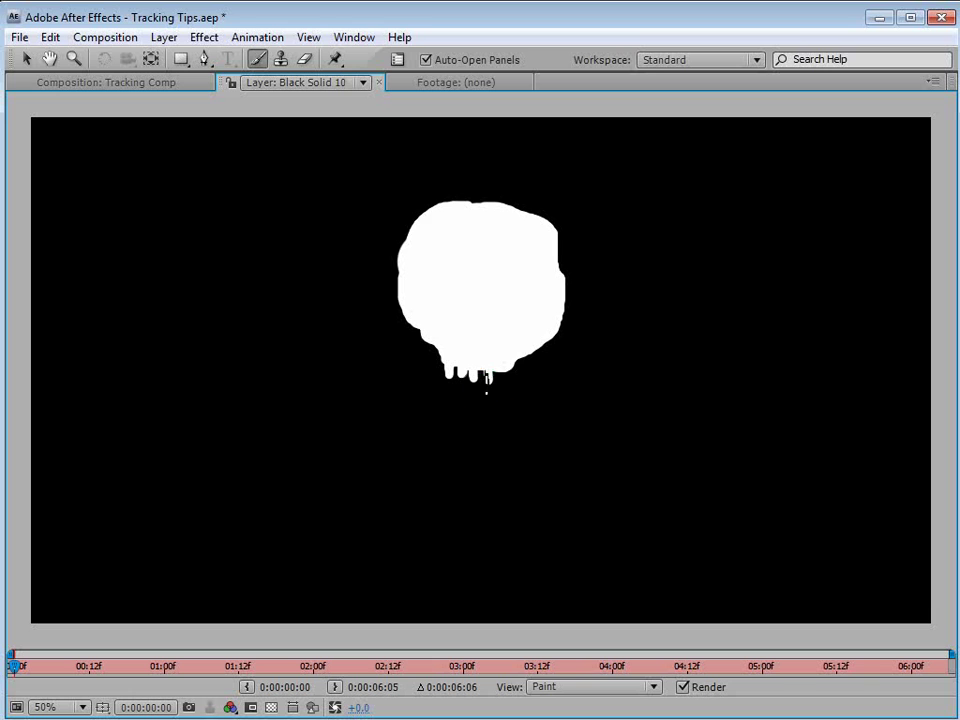
left_click_drag(510, 364, 509, 376)
- Paint a white lower jaw with its own row of teeth beneath the cranium
left_click_drag(418, 355, 431, 366)
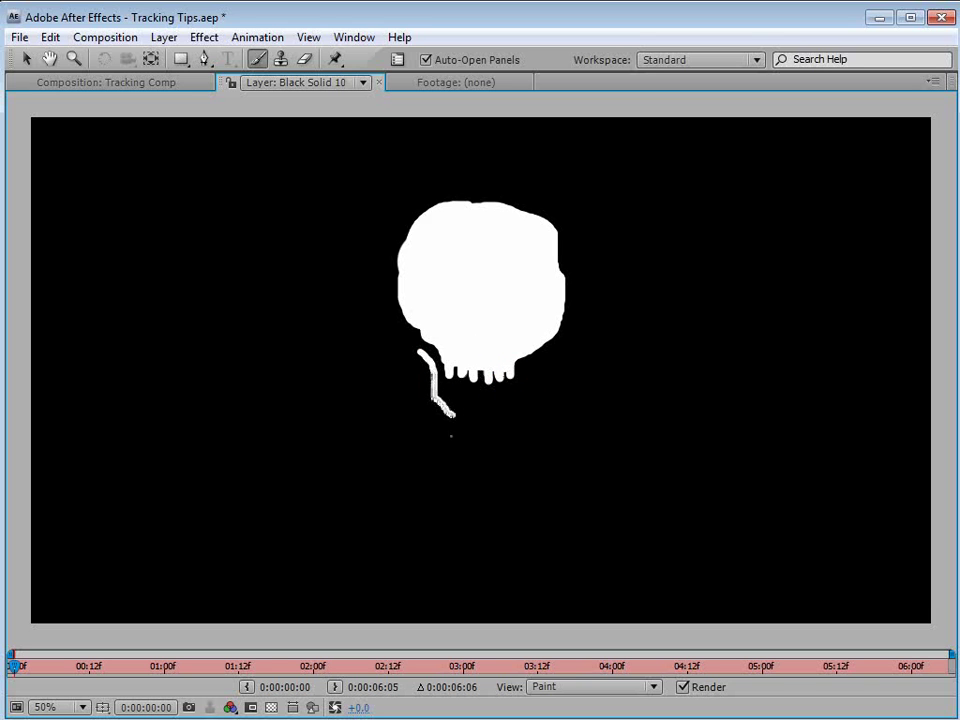
mouse_move(454, 436)
left_mouse_down()
mouse_move(522, 431)
mouse_move(554, 383)
mouse_move(548, 375)
mouse_move(525, 408)
mouse_move(490, 399)
mouse_move(455, 413)
mouse_move(436, 396)
mouse_move(455, 418)
mouse_move(448, 425)
mouse_move(478, 425)
left_mouse_up()
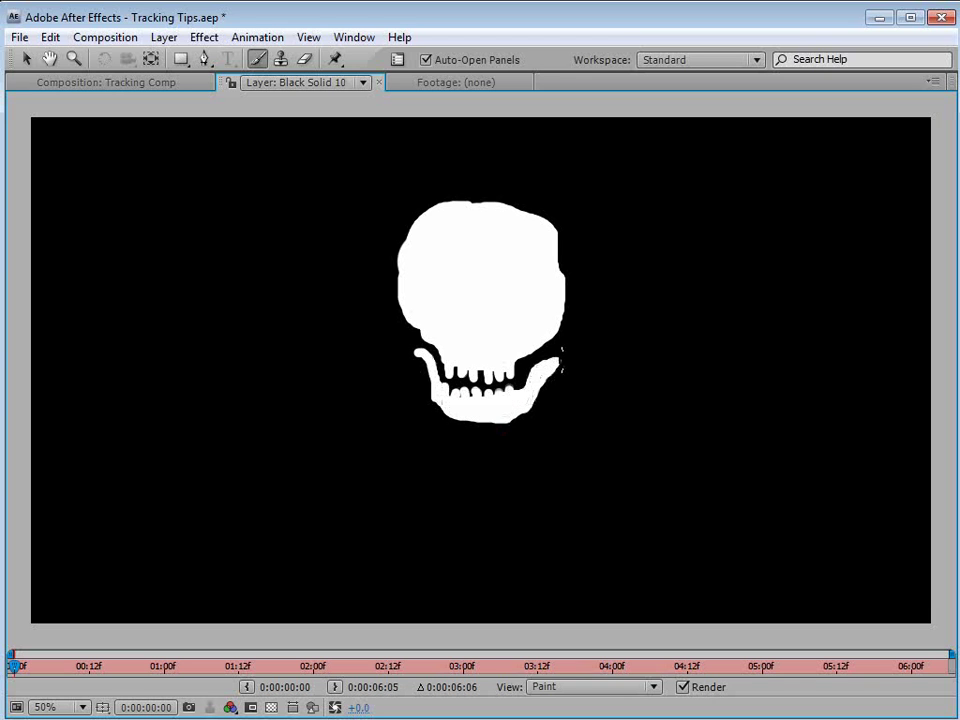
mouse_move(540, 362)
left_mouse_down()
mouse_move(528, 389)
mouse_move(524, 372)
left_mouse_up()
- Paint two slanted black eye sockets and a nose cavity on the skull
key("grave")
key("space")
left_click_drag(681, 282, 669, 354)
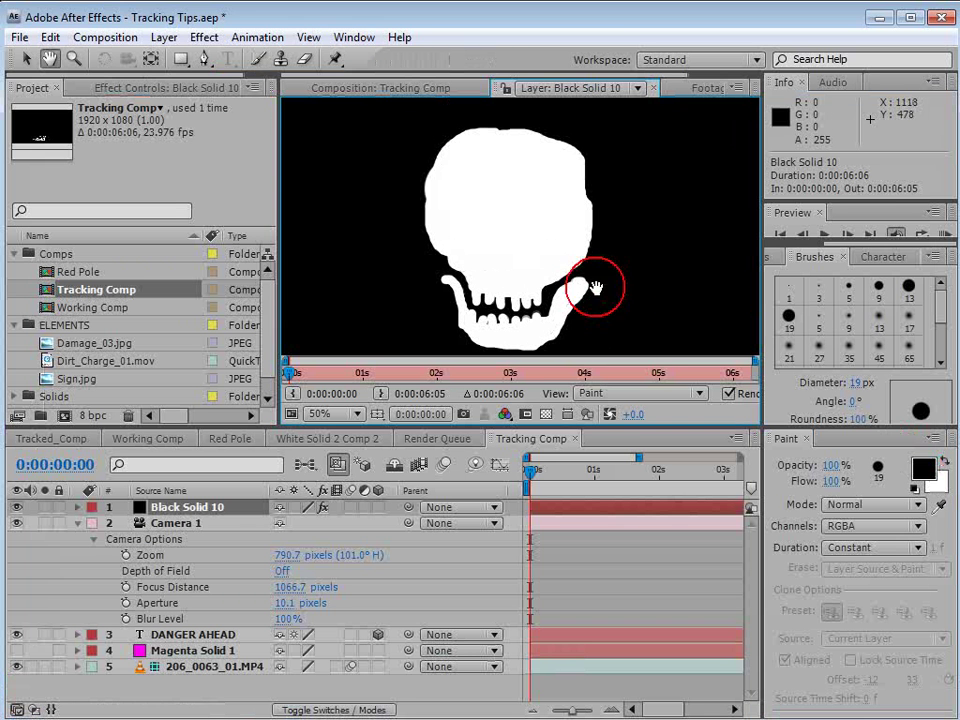
mouse_move(488, 217)
left_mouse_down()
mouse_move(463, 214)
mouse_move(456, 226)
mouse_move(470, 208)
mouse_move(480, 222)
mouse_move(459, 216)
left_mouse_up()
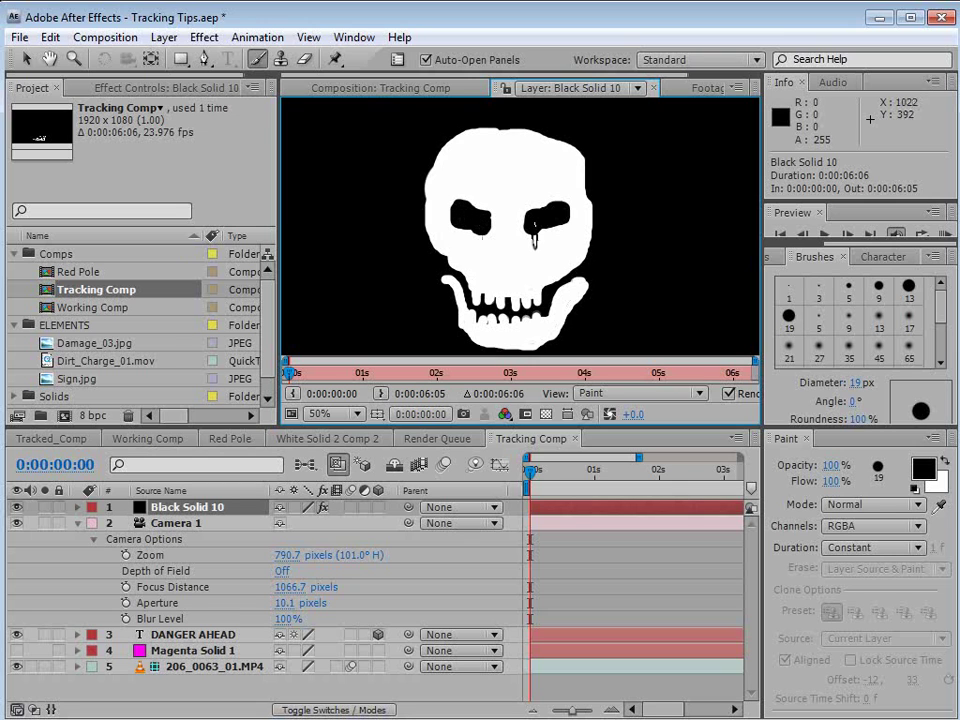
key("ctrl+z")
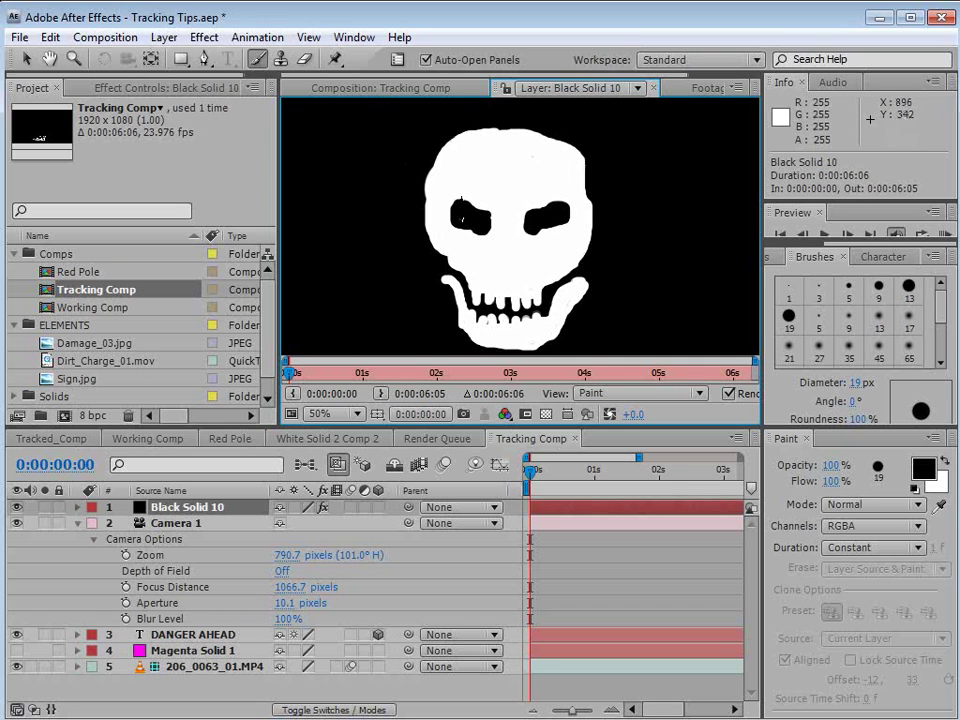
mouse_move(512, 256)
left_mouse_down()
mouse_move(498, 272)
mouse_move(508, 271)
left_mouse_up()
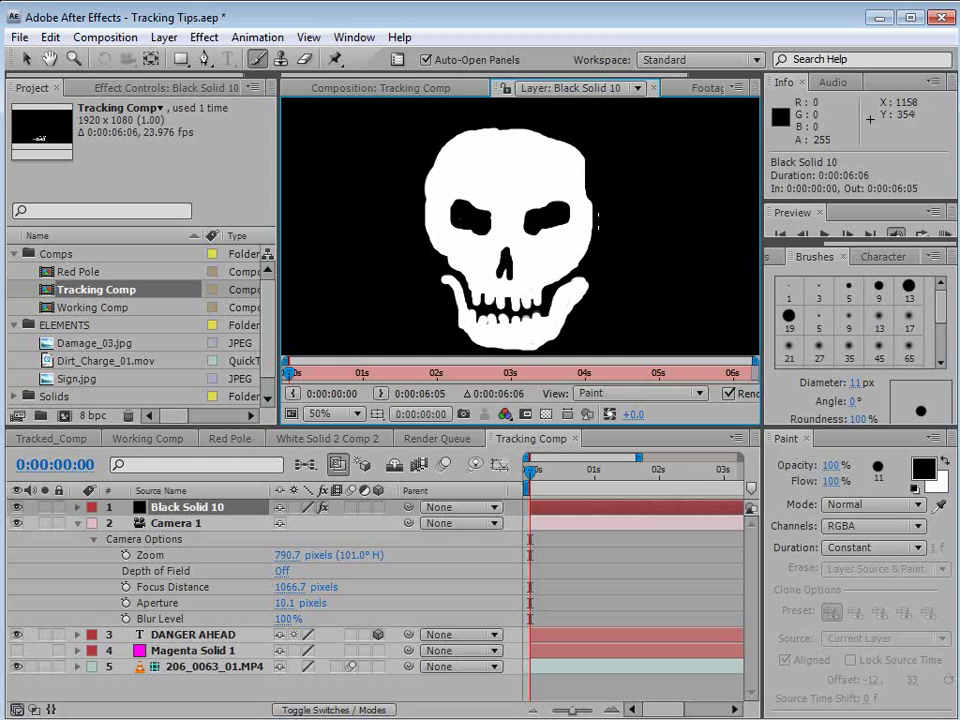
- Paint a short black notch at the skull's temple and thin 1 px cracks on its forehead
mouse_move(581, 184)
left_mouse_down()
mouse_move(581, 208)
mouse_move(580, 176)
left_mouse_up()
key("ctrl+z")
mouse_move(499, 151)
left_mouse_down()
mouse_move(499, 131)
mouse_move(488, 141)
mouse_move(495, 154)
mouse_move(470, 150)
left_mouse_up()
left_click(502, 131)
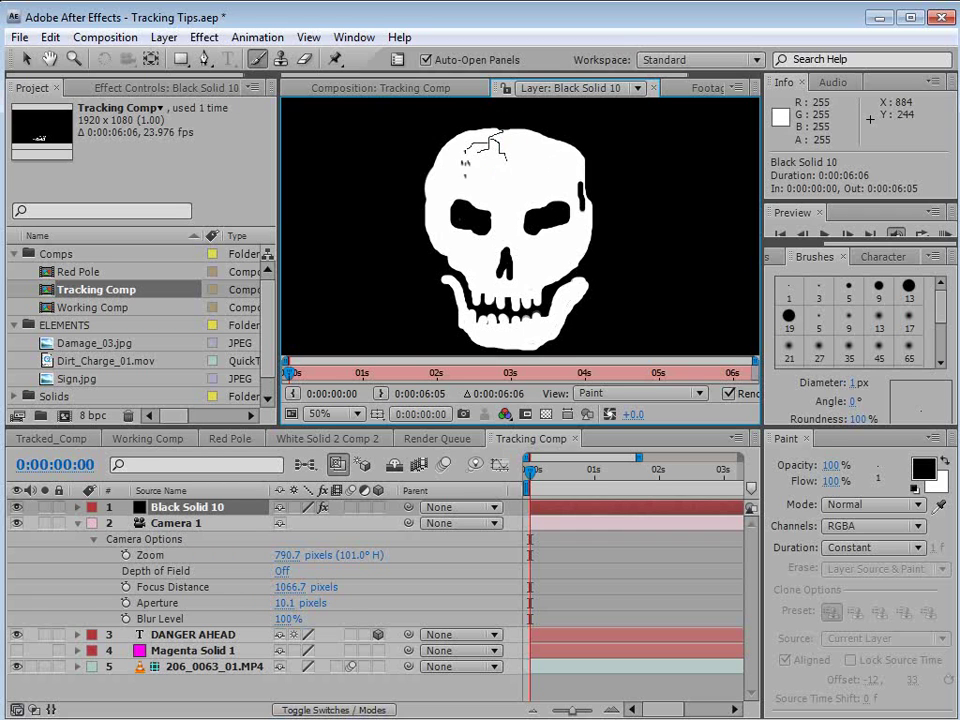
- Set the paint colour to red and dab small blood marks around the skull's teeth and along its jaw
left_click(922, 468)
left_click_drag(340, 428, 376, 382)
left_click(545, 386)
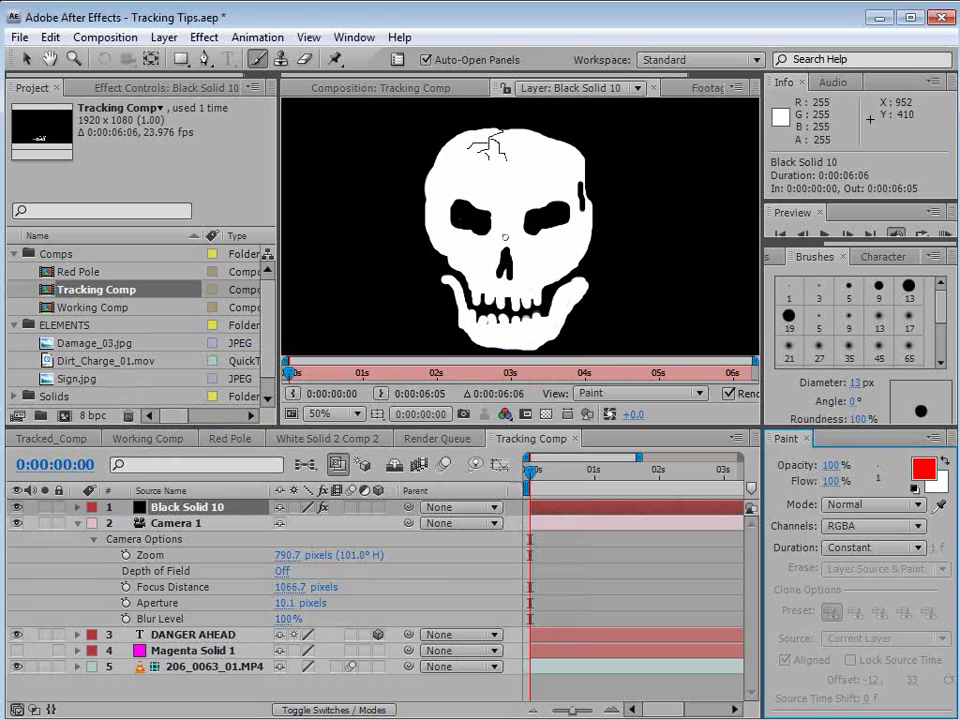
left_click(473, 296)
left_click(487, 301)
left_click(495, 304)
left_click(515, 304)
mouse_move(534, 299)
left_mouse_down()
mouse_move(535, 290)
mouse_move(517, 303)
mouse_move(522, 289)
mouse_move(493, 291)
left_mouse_up()
left_click_drag(484, 289, 479, 281)
left_click(538, 334)
left_click(511, 336)
left_click(485, 336)
- Paint white crossbones with knobbed ends beneath the skull using straight strokes of a 41 px brush
key("space")
scroll(542, 272, "down", 1)
mouse_move(542, 301)
left_mouse_down()
mouse_move(542, 272)
mouse_move(561, 251)
mouse_move(545, 251)
left_mouse_up()
key("ctrl+z")
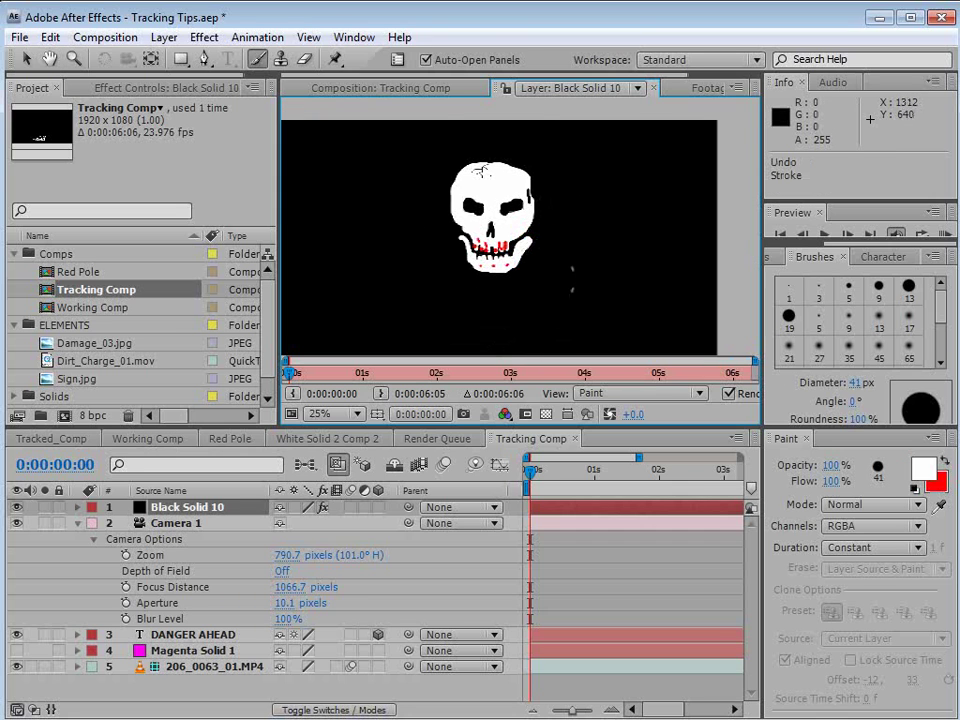
left_click(574, 273)
left_click(408, 318, "shift")
left_click(417, 256)
left_click(549, 317, "shift")
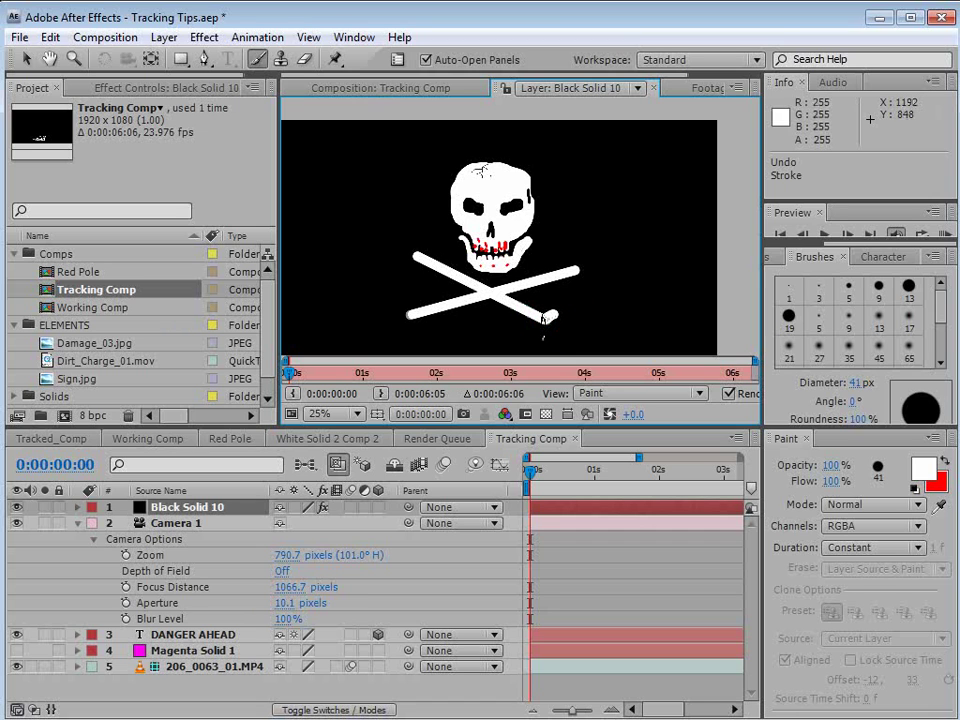
left_click(580, 271)
left_click(577, 264)
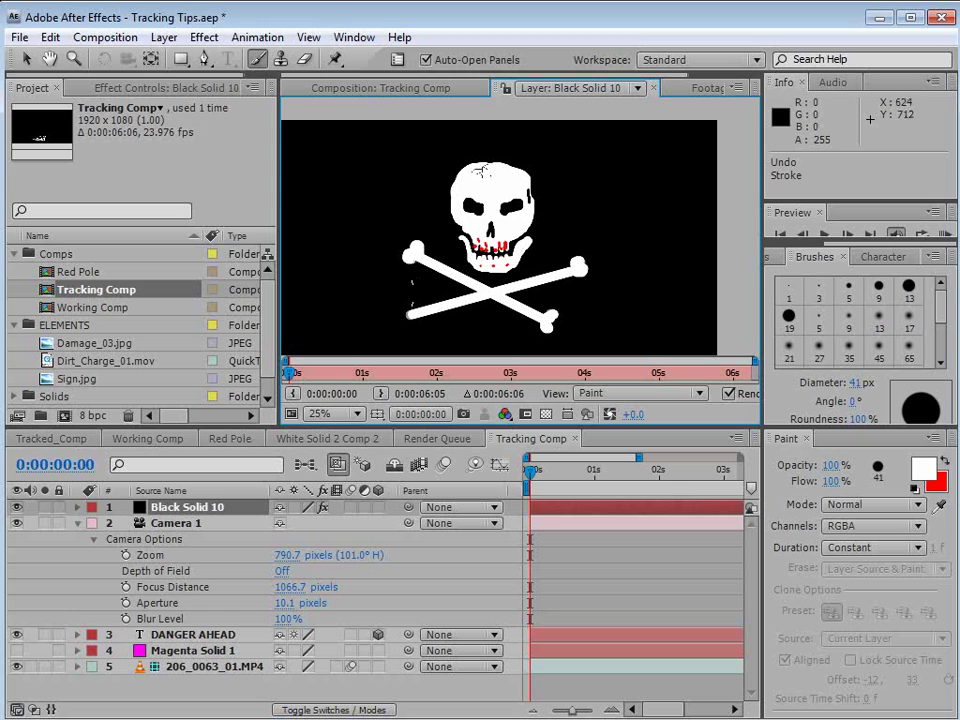
left_click(404, 321)
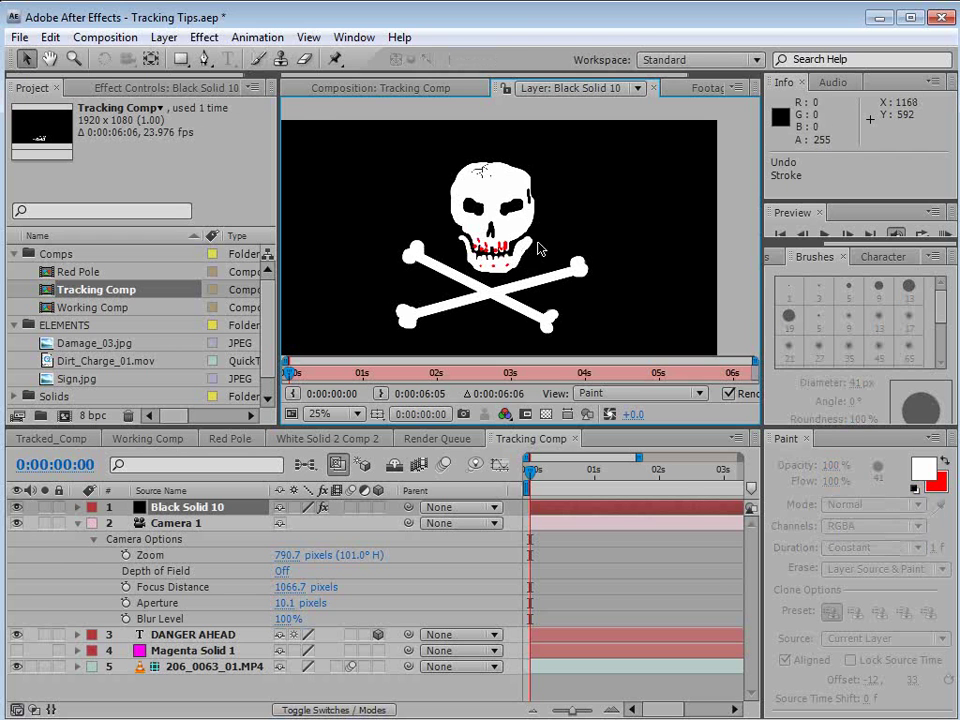
- Return to the Tracking Comp view and set the skull solid's blending mode to Screen
key("v")
left_click(364, 93)
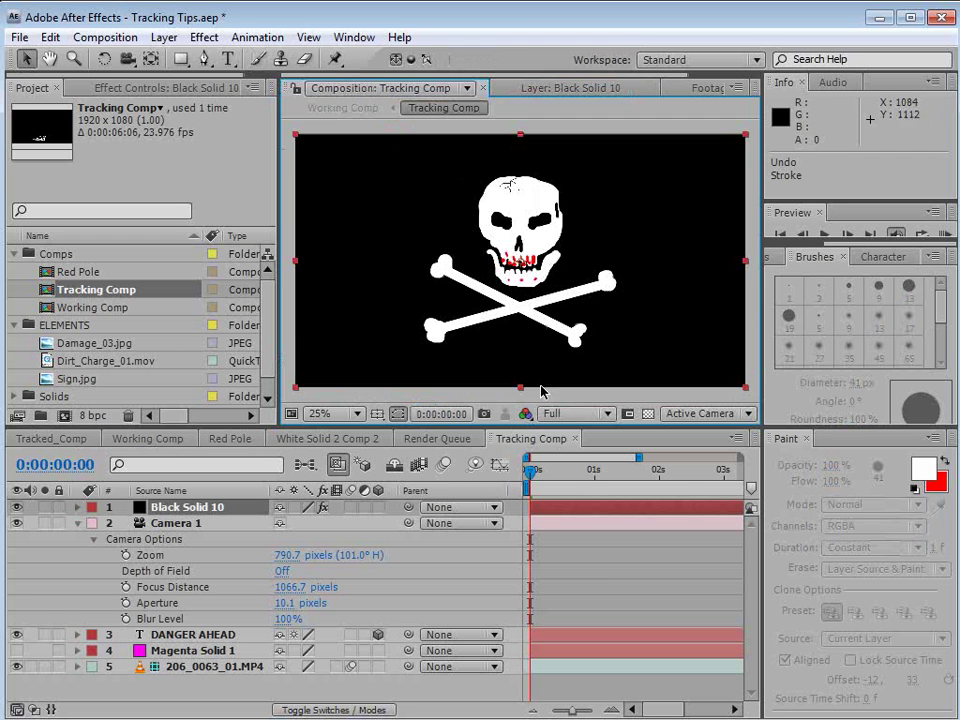
key("F4")
left_click(291, 510)
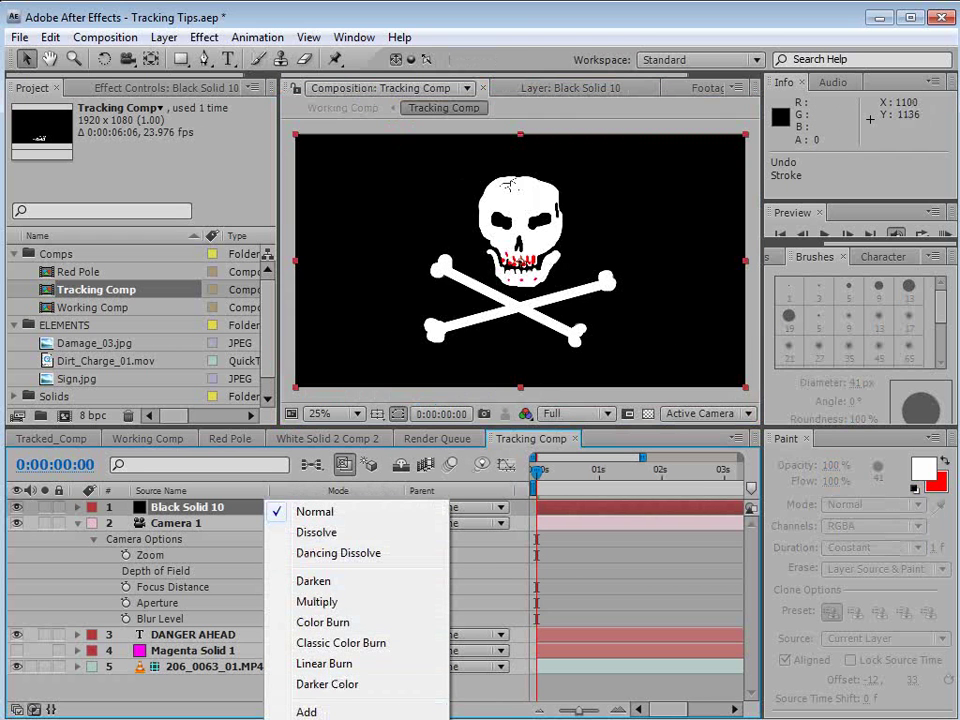
left_click(293, 707)
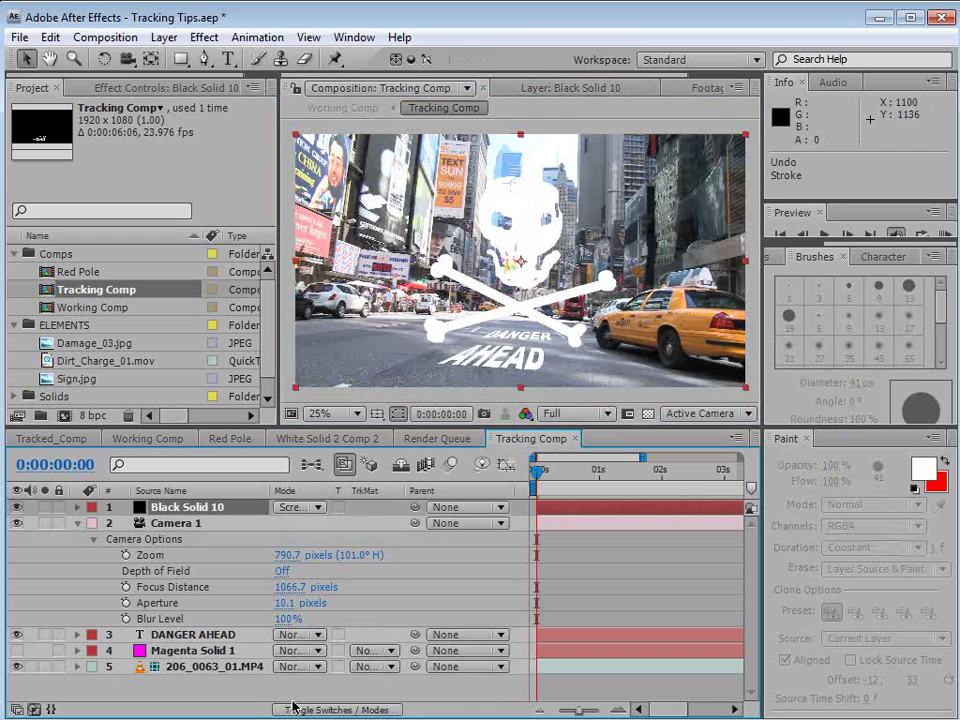
- Make the skull solid a 3D layer and copy the DANGER AHEAD text's position, scale and orientation onto it
left_click(160, 635)
left_click(193, 507)
key("F4")
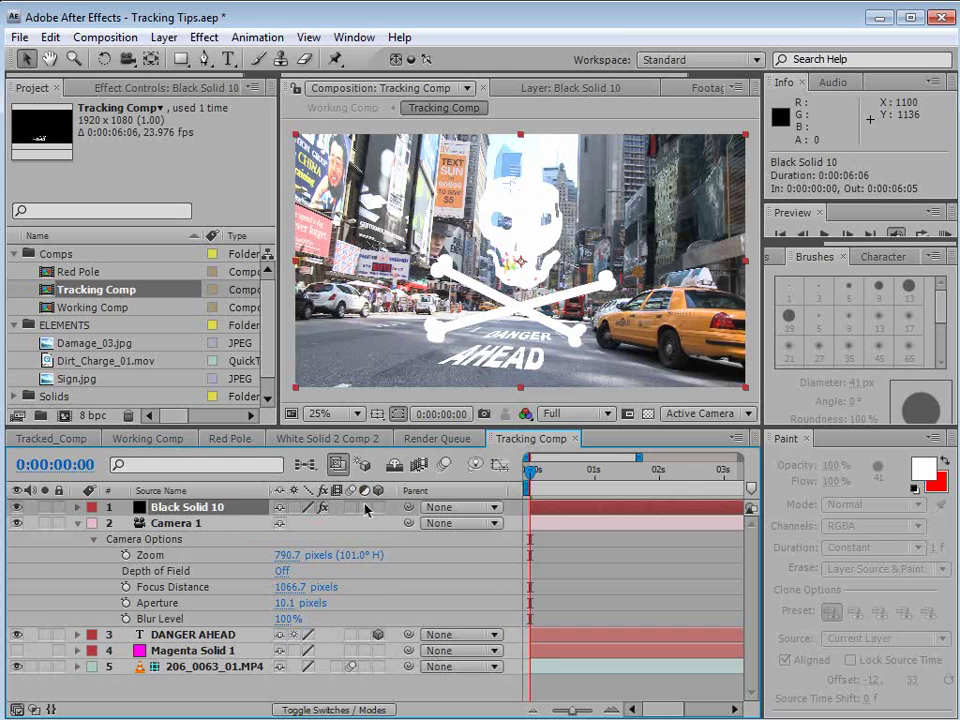
left_click(378, 507)
left_click(180, 637)
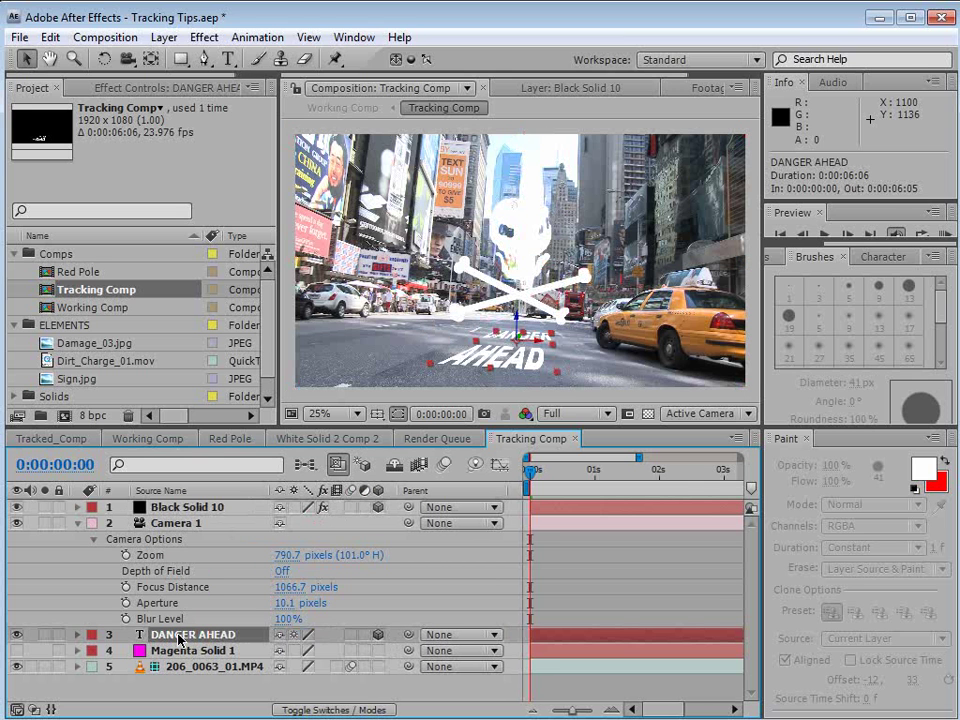
key("u")
key("u")
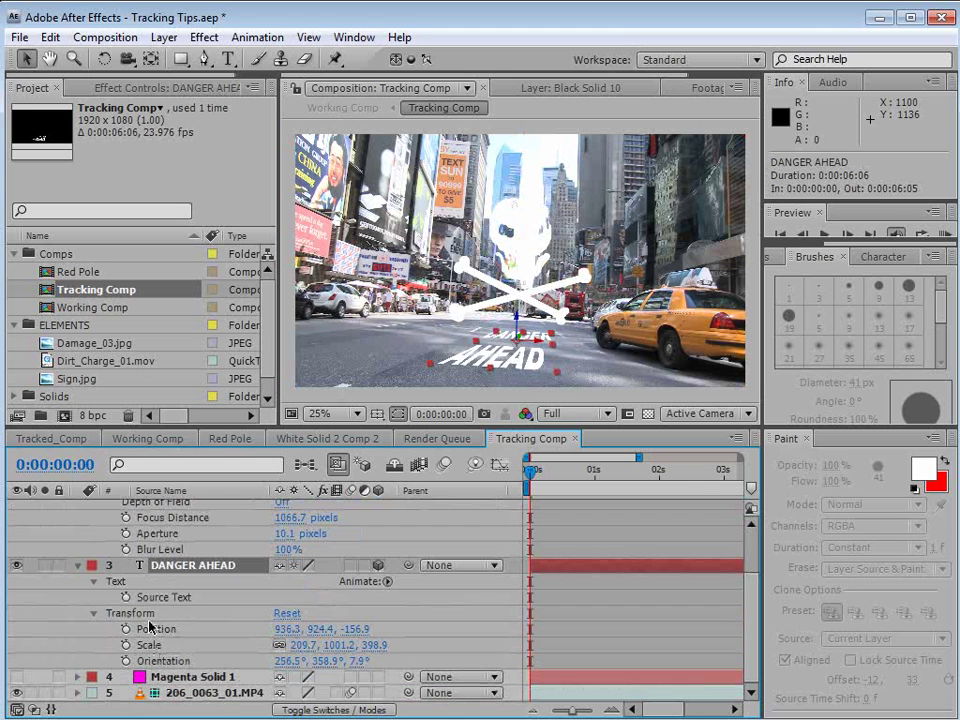
left_click(155, 629)
left_click(160, 661, "shift")
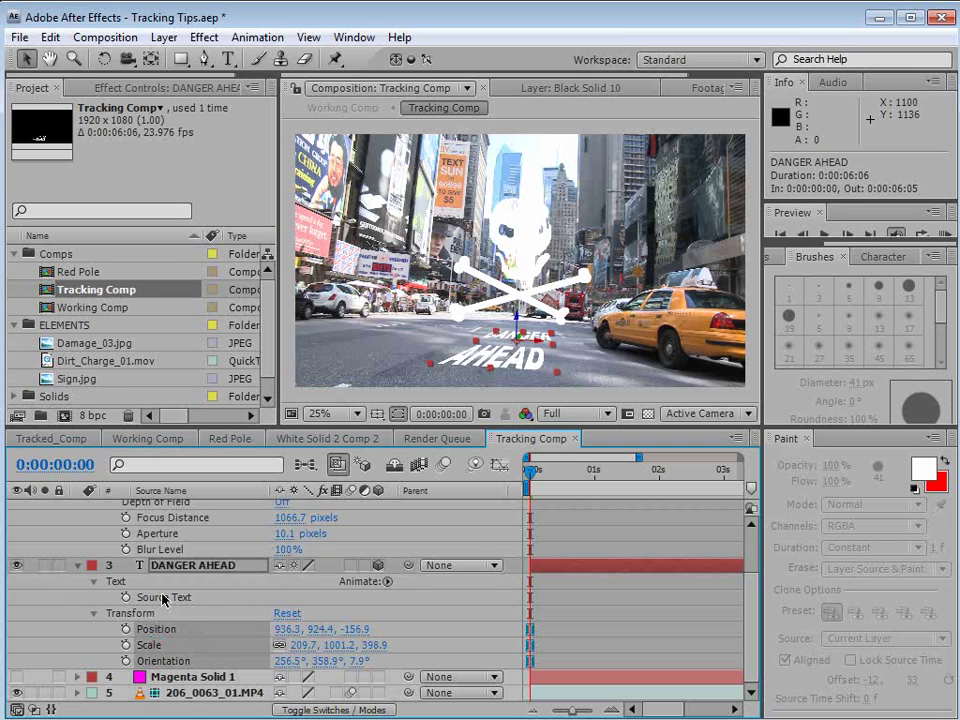
scroll(358, 578, "up", 3)
left_click(187, 507)
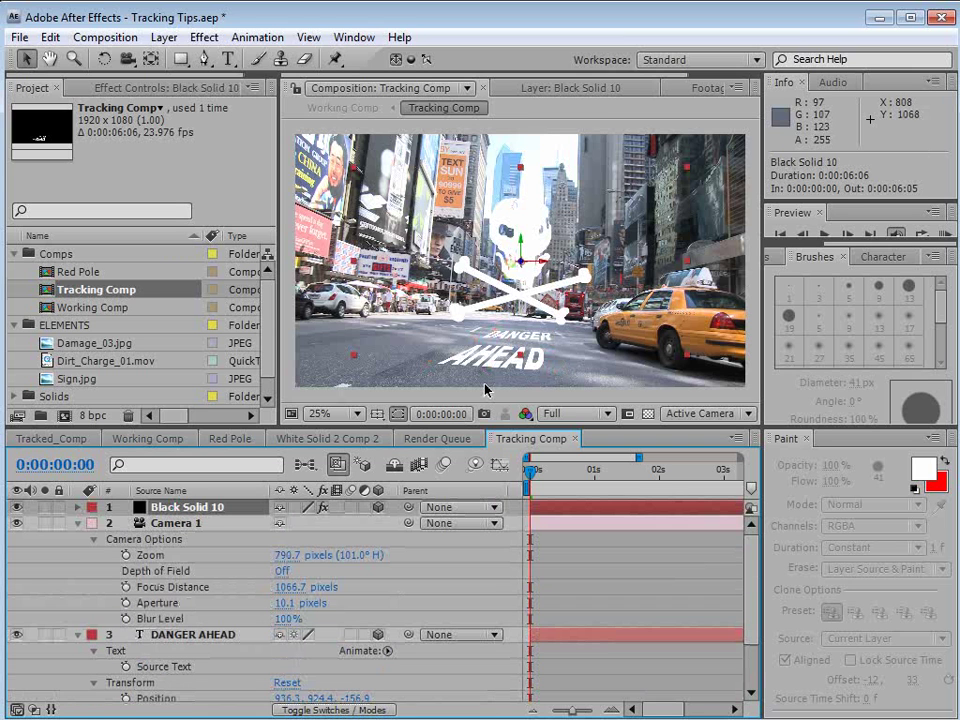
key("ctrl+v")
- Scale the skull solid to about 91.6, 101.6, 174.2% and move it to about 952, 952, -45 on the road
key("s")
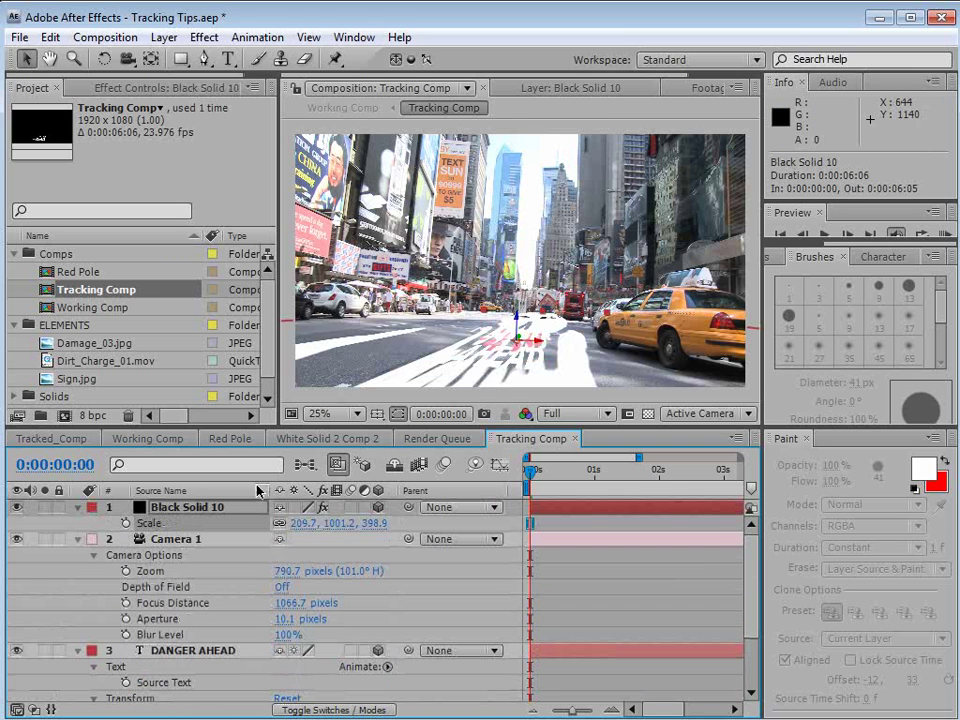
left_click_drag(537, 323, 537, 319)
key("s")
key("s")
left_click_drag(325, 540, 237, 563)
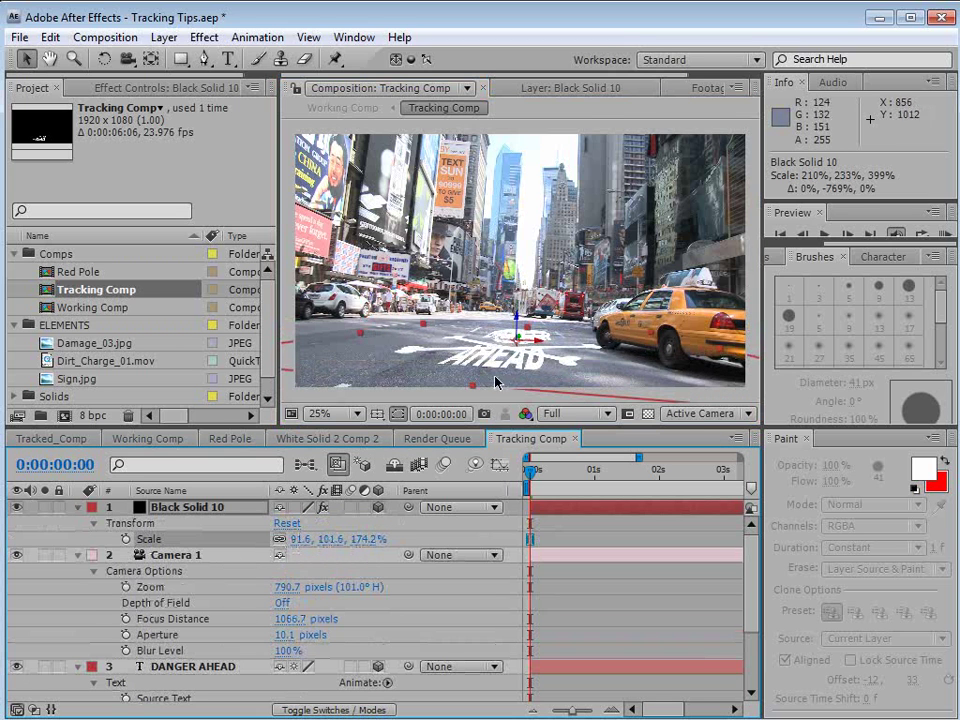
left_click_drag(522, 340, 524, 329)
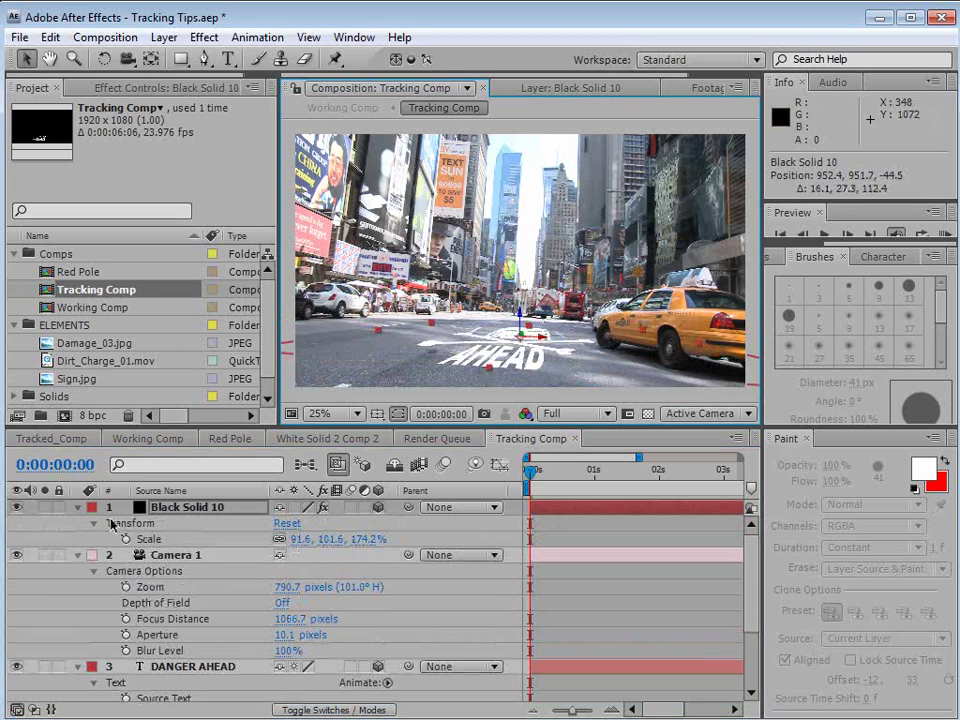
- Hide the DANGER AHEAD text, then enlarge the skull marking and bring it slightly closer on the road
left_click(80, 508)
left_click(78, 524)
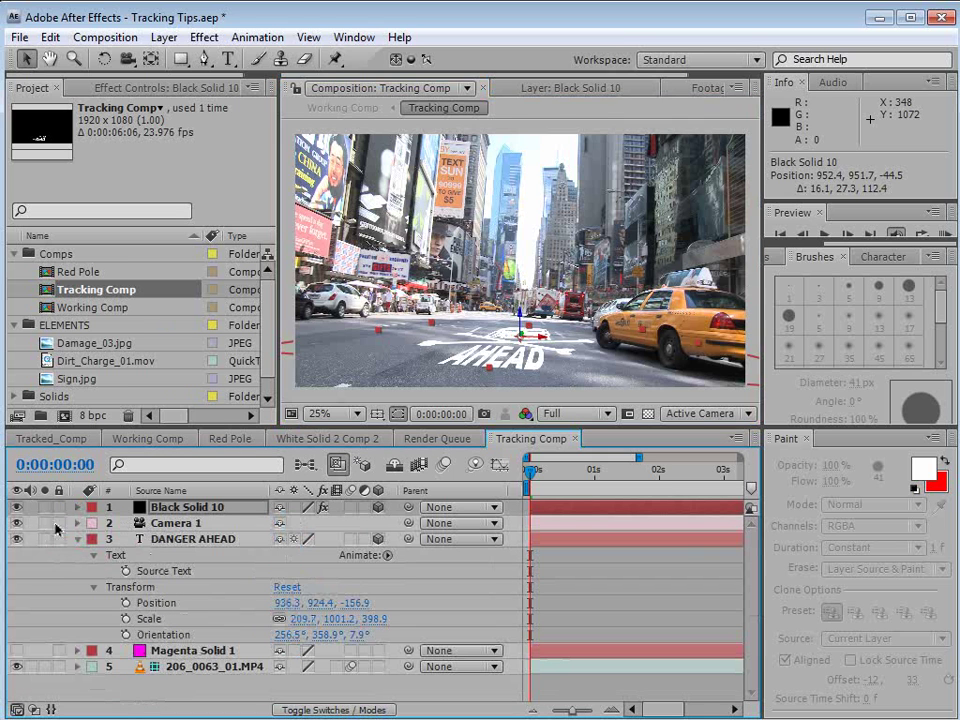
left_click(16, 539)
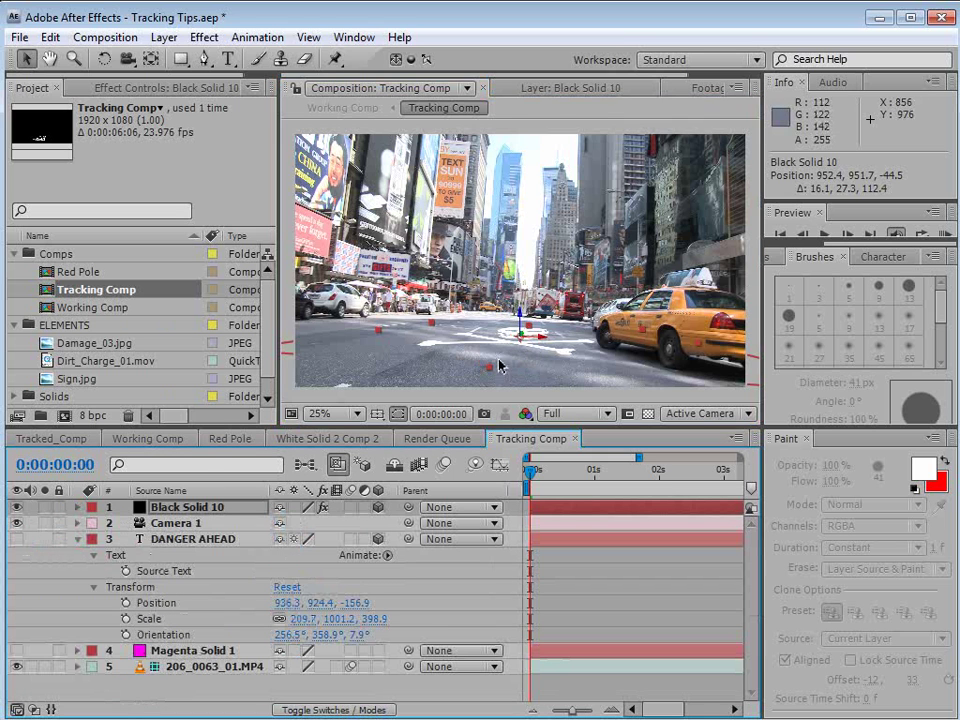
left_click_drag(489, 368, 473, 392)
left_click_drag(538, 353, 534, 362)
left_click(563, 561)
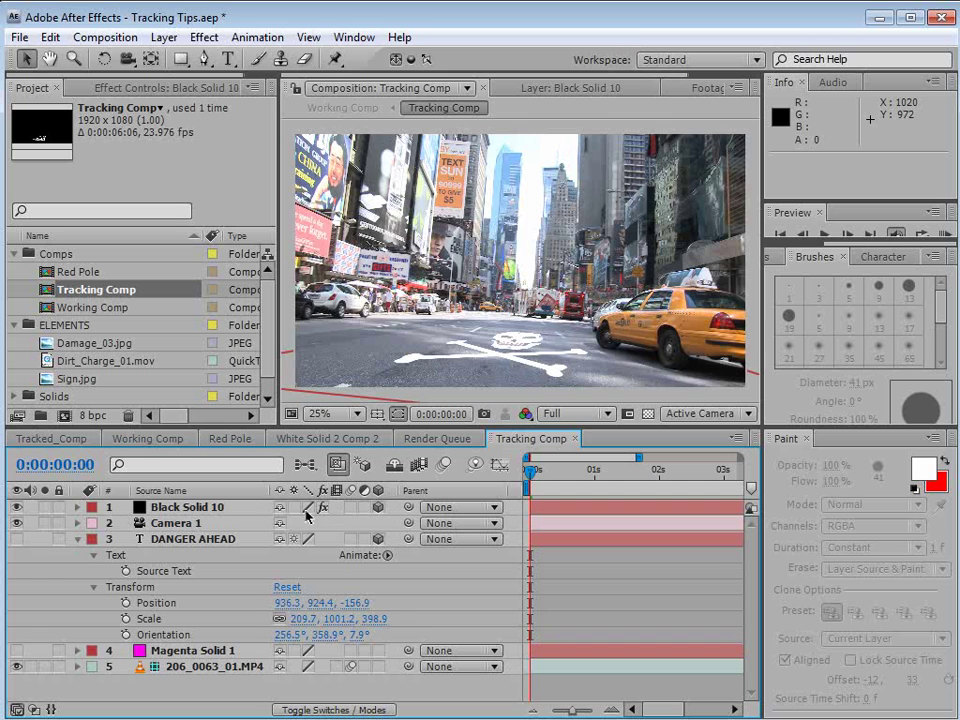
- In the Working Comp, set the Tracking Comp layer to Screen mode with 75% opacity
left_click(152, 440)
left_click(297, 603)
left_click(316, 493)
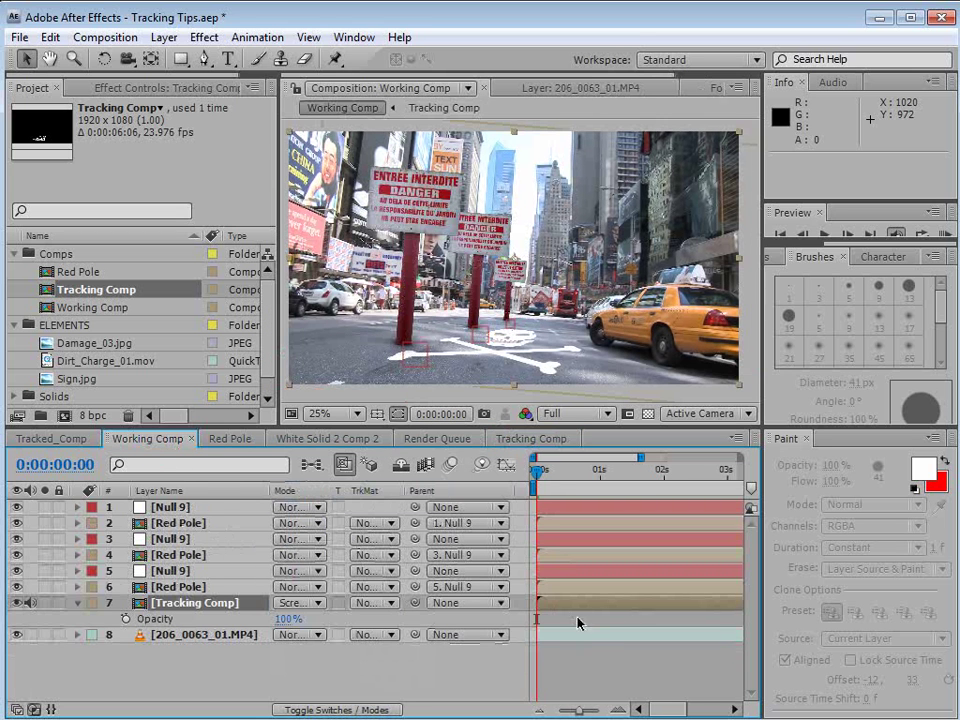
key("t")
key("t")
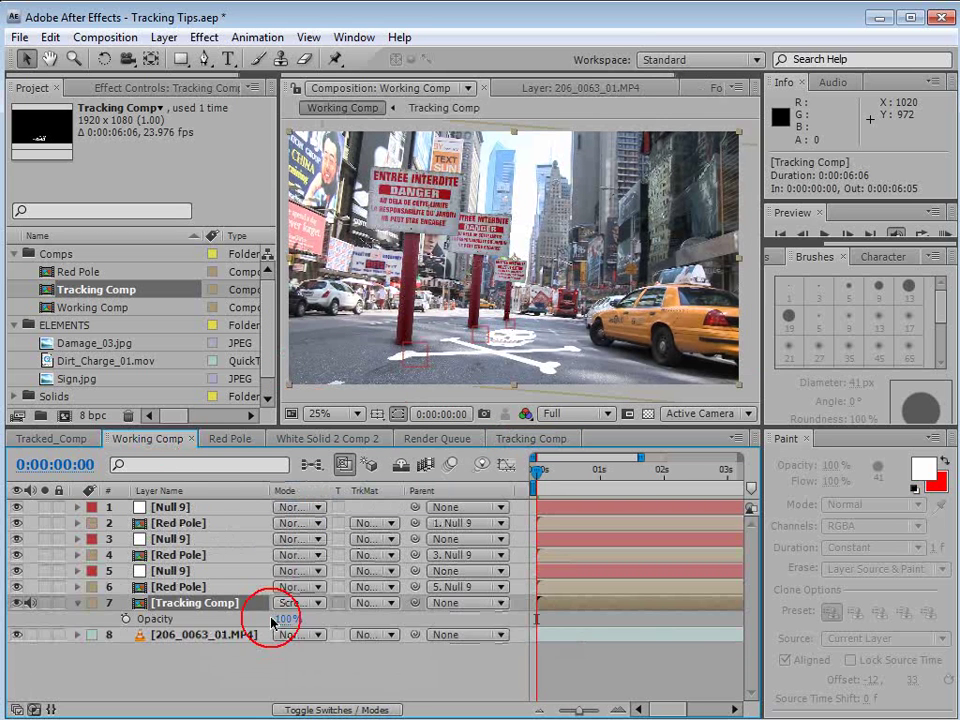
left_click_drag(287, 619, 262, 619)
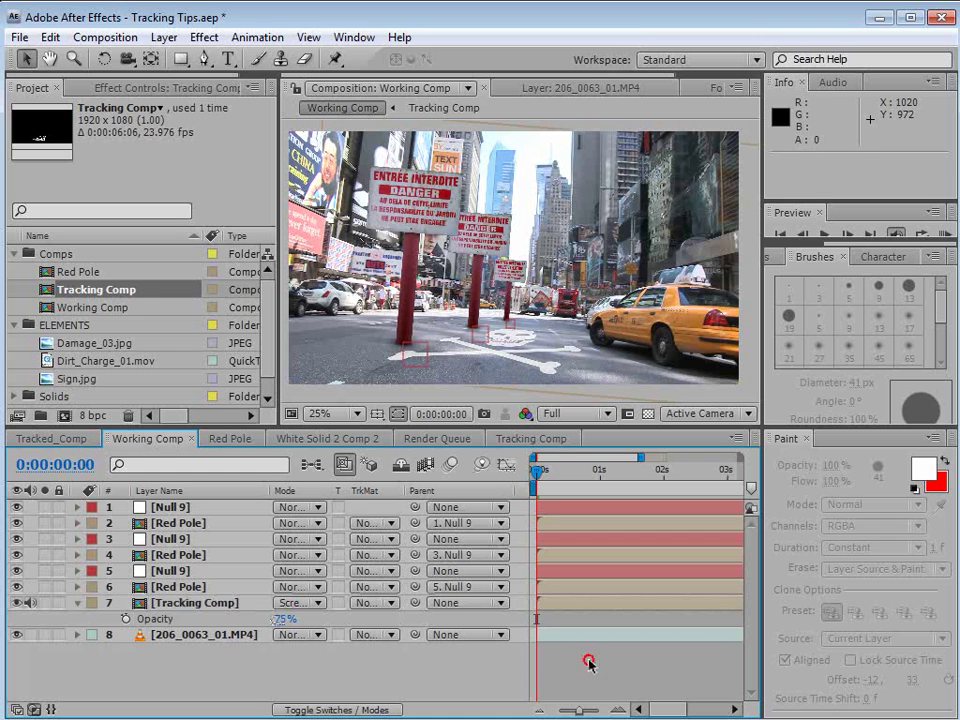
- Check the signs and skull marking in an enlarged view at 0:00:01:06 and save the project
scroll(524, 343, "up", 2)
key("grave")
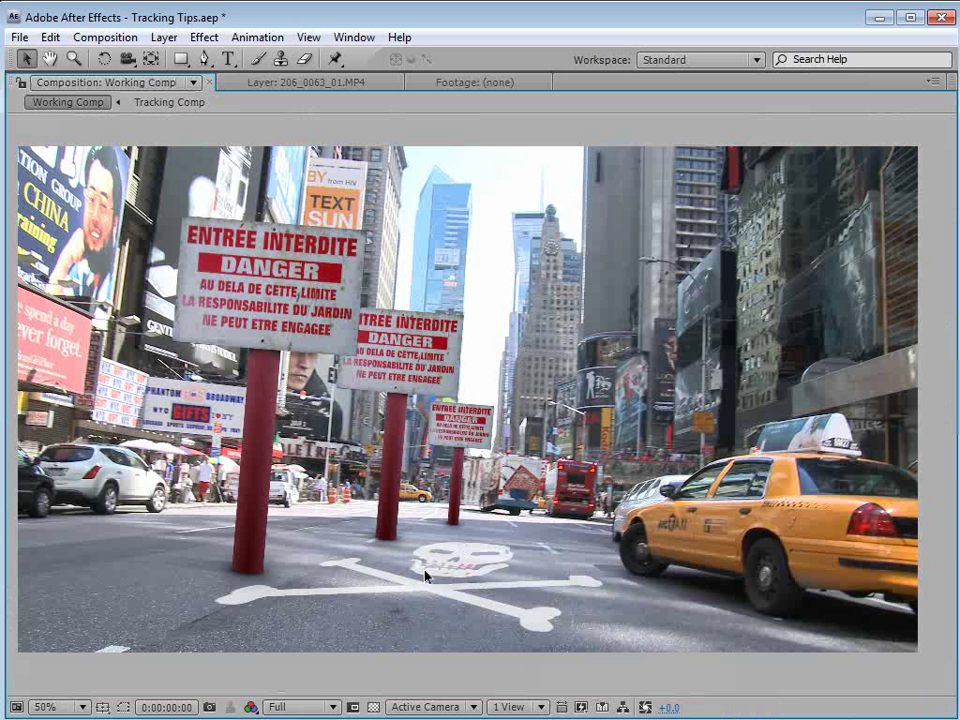
key("grave")
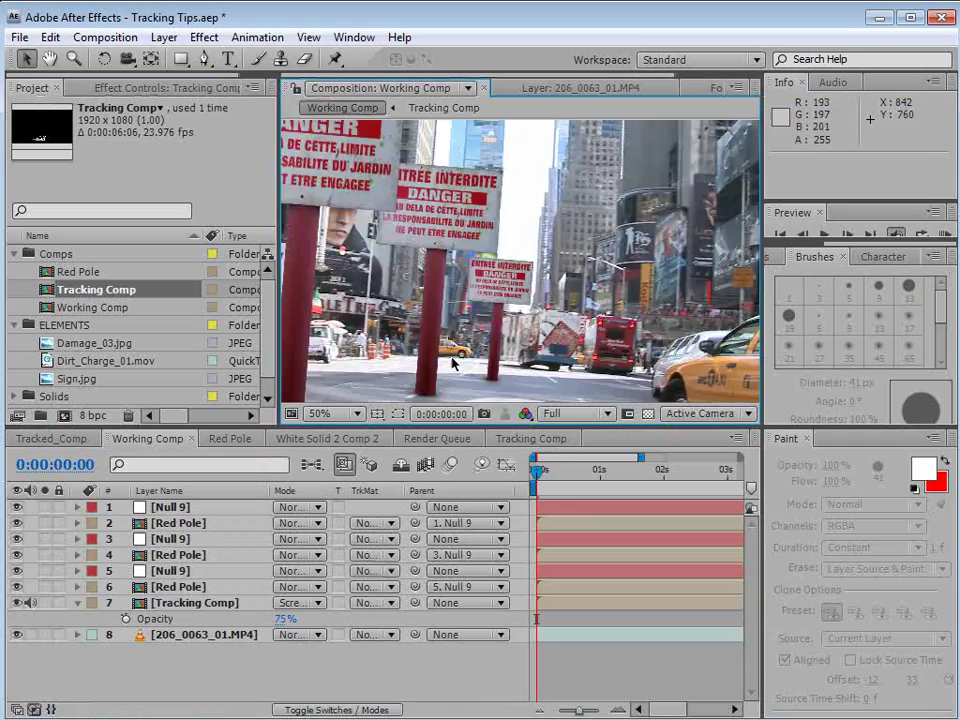
scroll(452, 362, "down", 2)
left_click_drag(537, 474, 617, 472)
key("grave")
key("period")
key("ctrl+s")
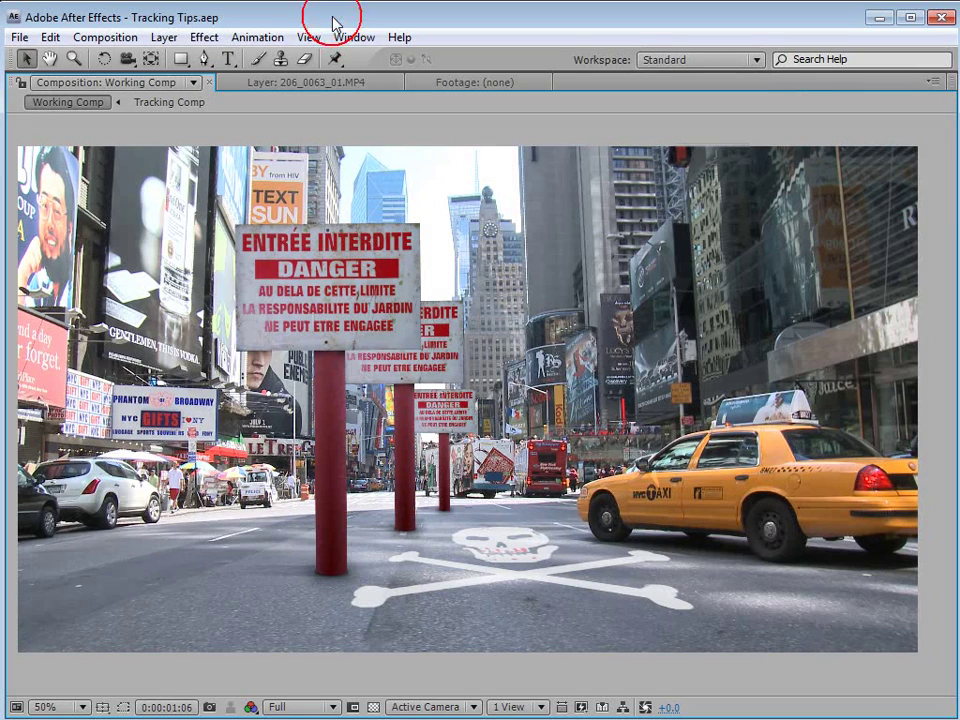